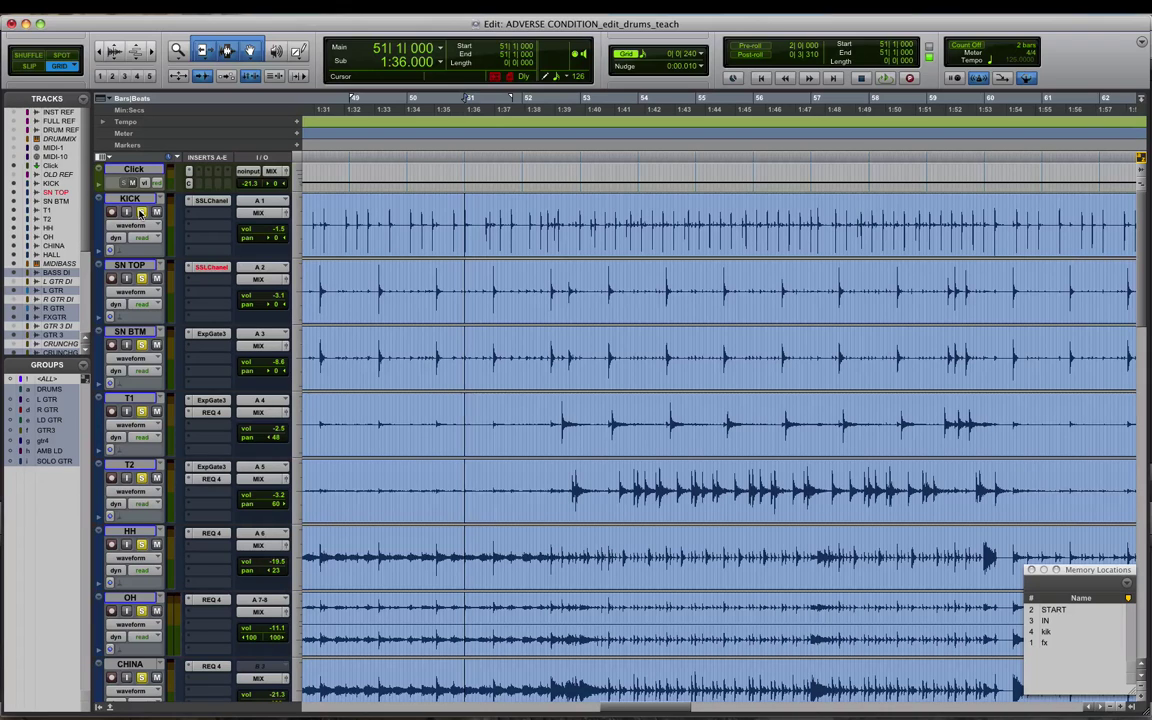
Play the song from bar 51, soloing the drum tracks during playback, and stop
key(space)
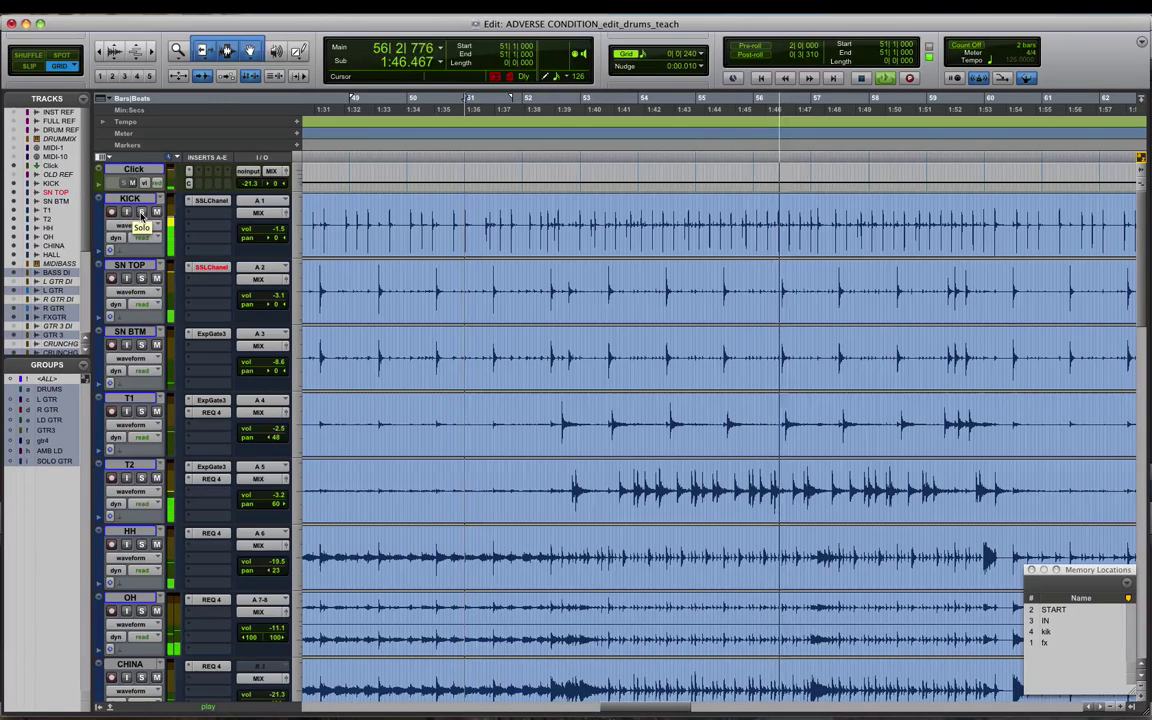
click(142, 214)
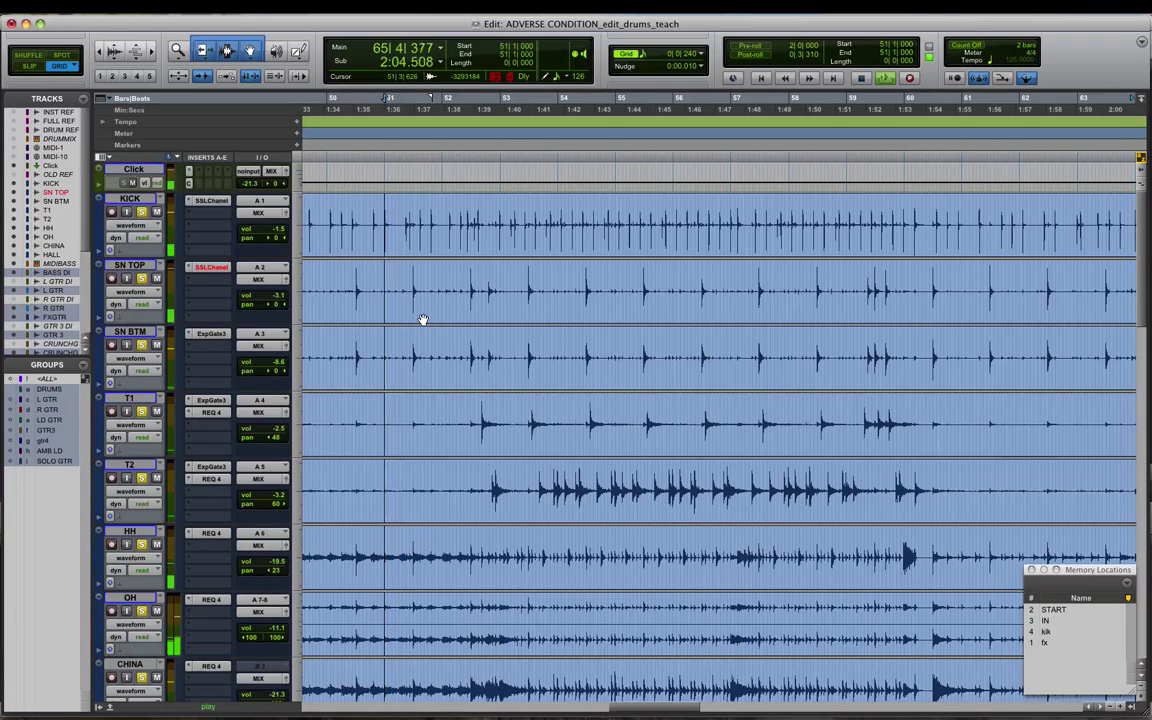
key(space)
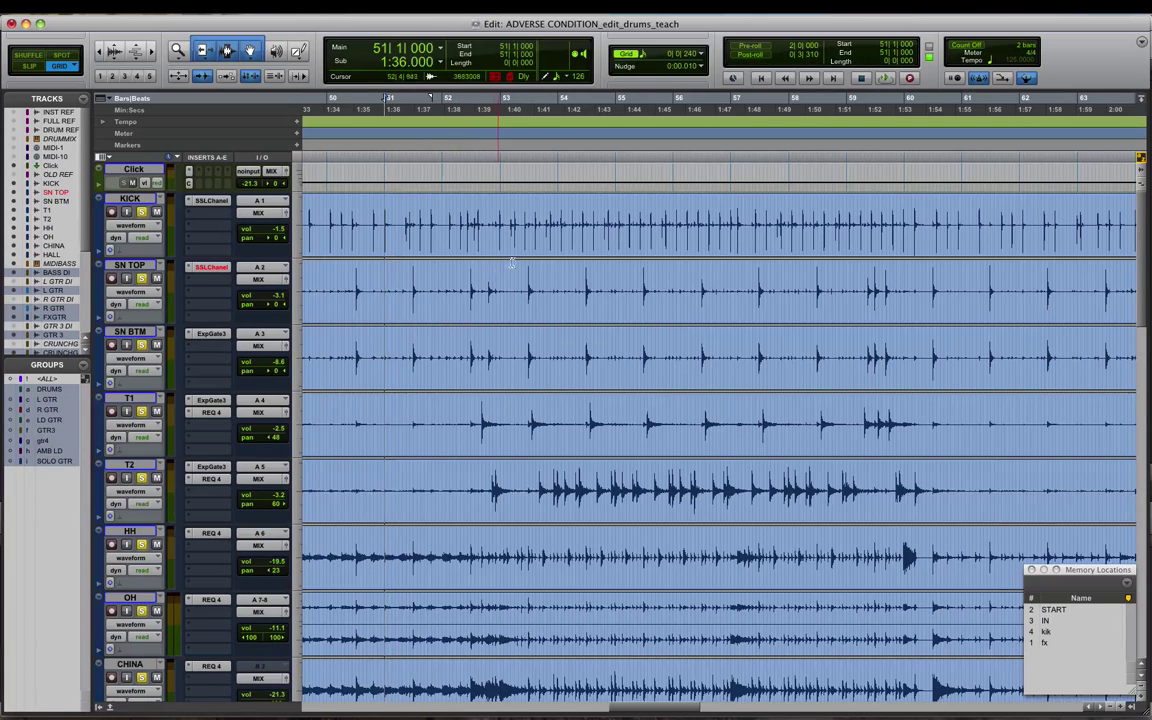
Try to trim the start of the drum regions after bar 51 to the first kick hit, and undo it
key(t)
key(t)
key(t)
key(t)
drag(733, 222, 735, 222)
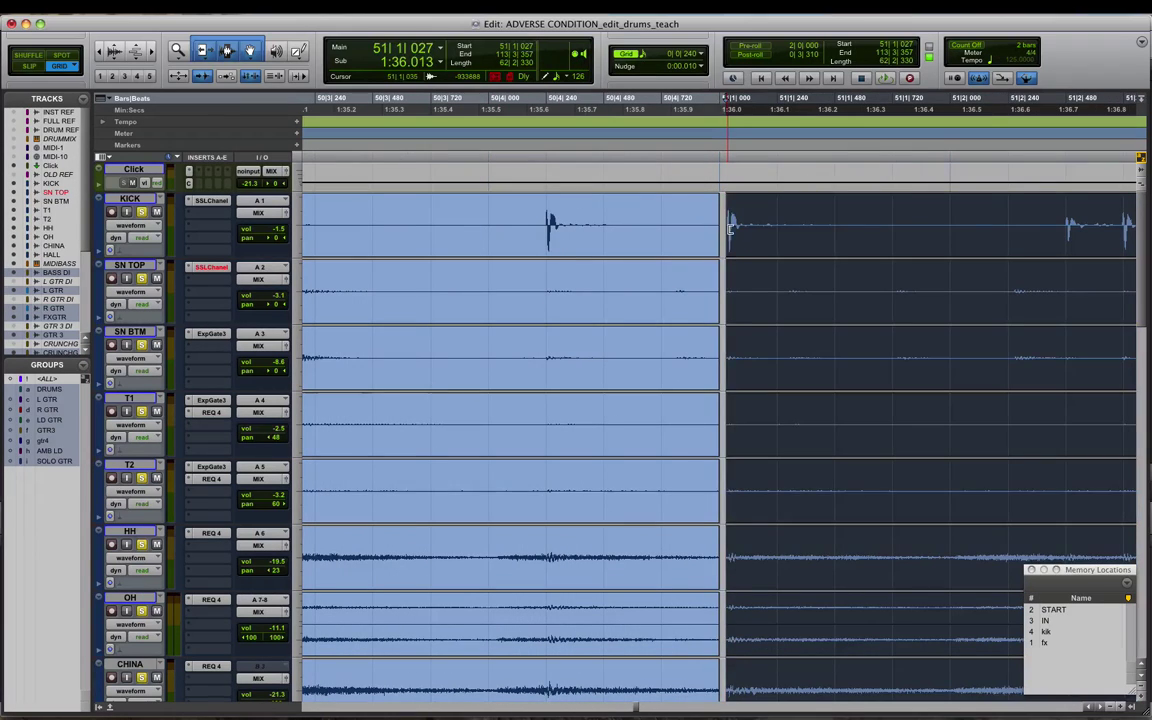
key(super+z)
key(super+z)
Open Beat Detective for the drum tracks around bar 51
key(r)
key(r)
key(super+bracketleft)
key(super+8)
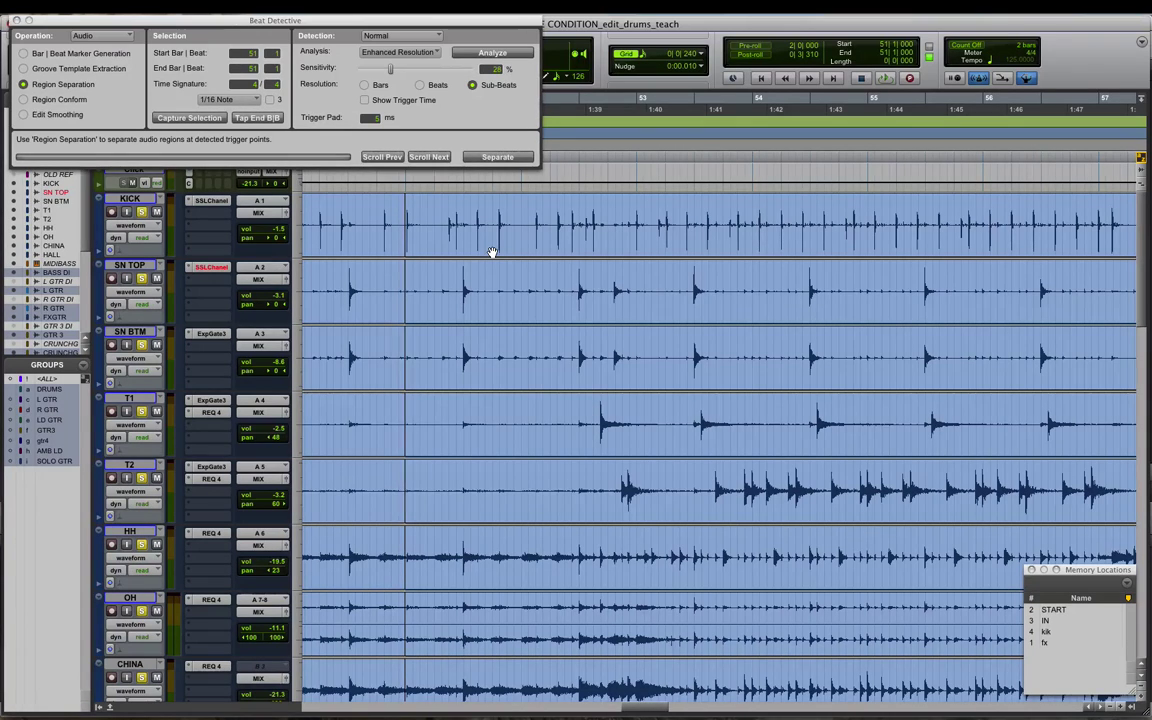
Try selecting the kick and both snare tracks from 51|2|000 to 52|2|720
key(t)
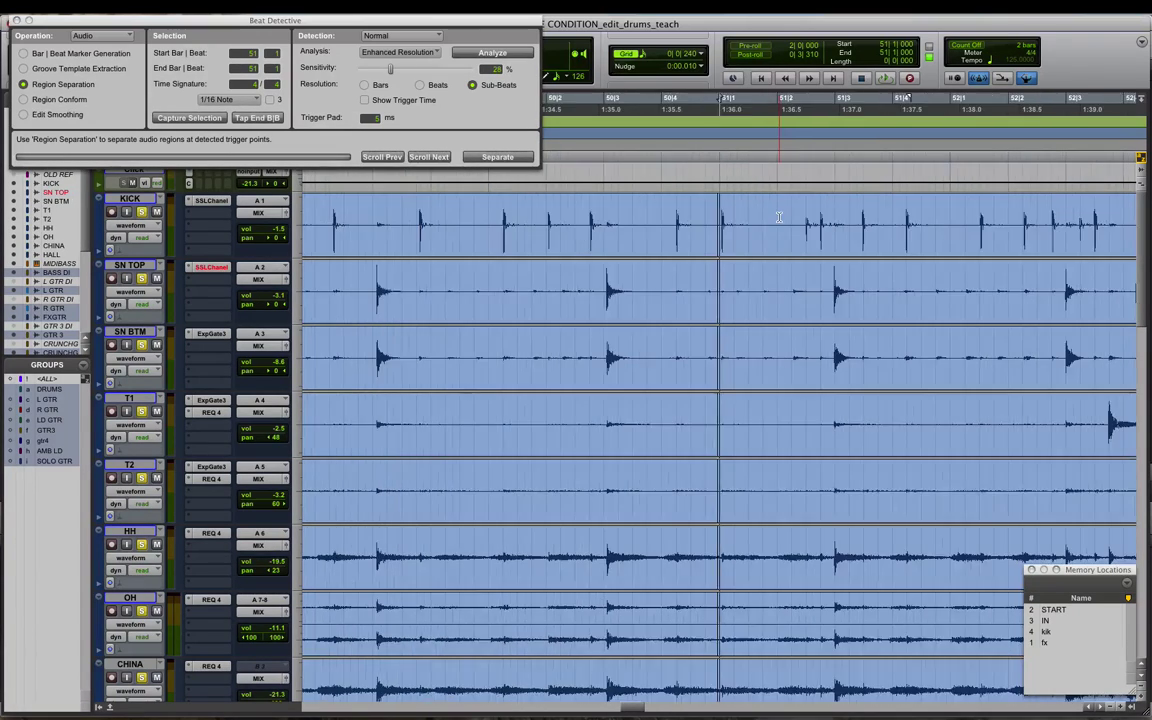
drag(779, 217, 1049, 360)
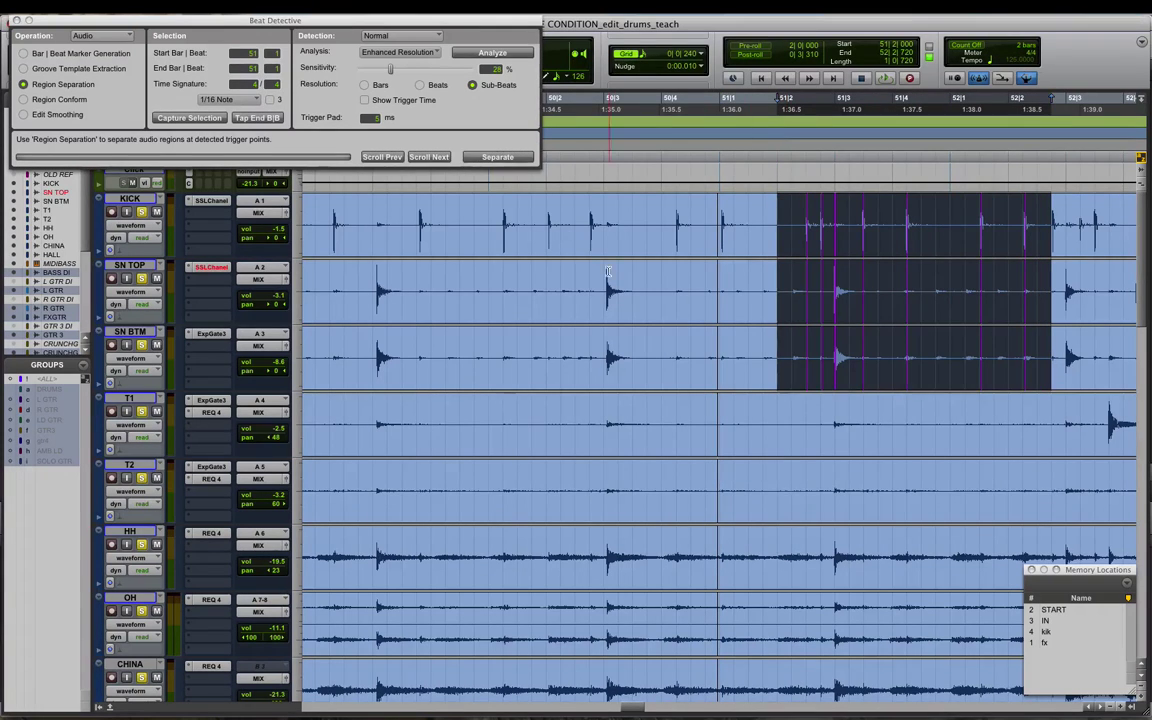
key(super+bracketleft)
key(super+bracketright)
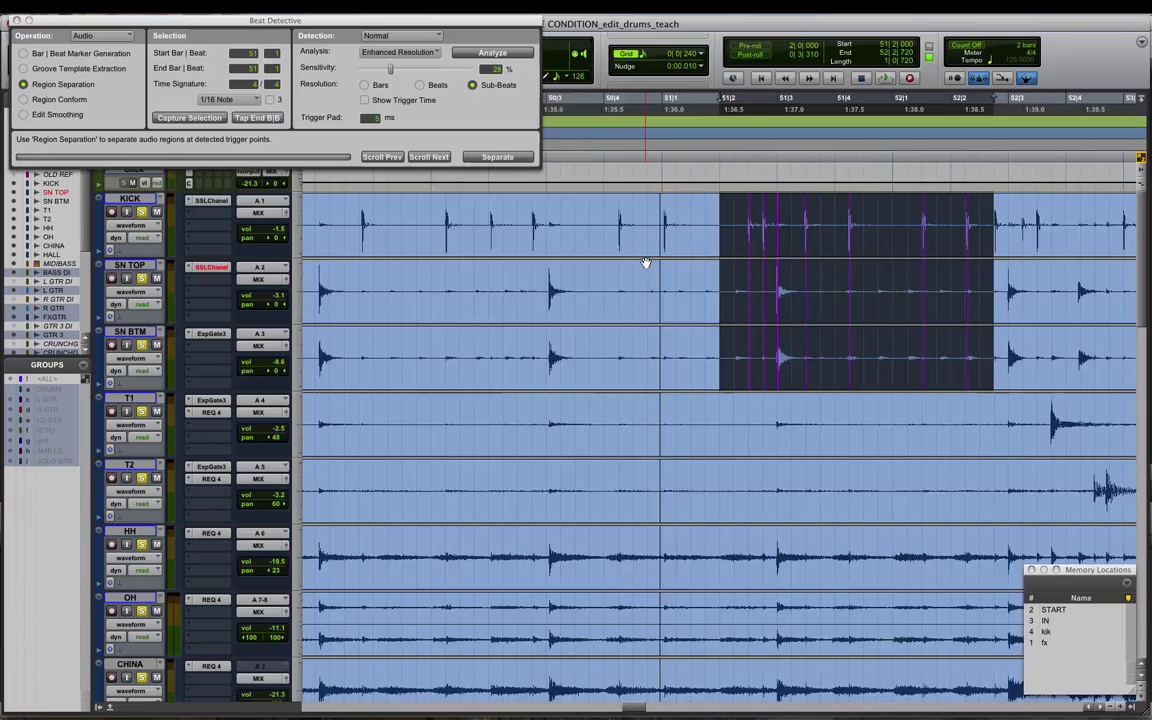
Try selecting KICK and SN TOP from 51|1|000 and extending the selection to about bar 56
click(492, 212)
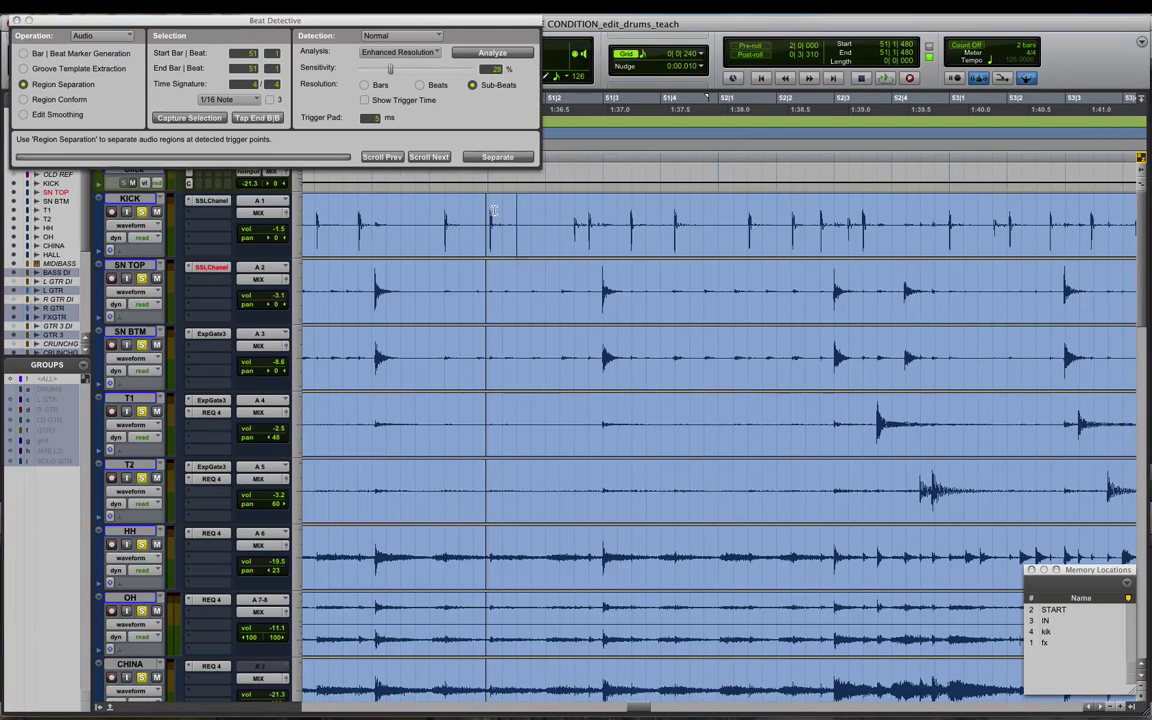
drag(492, 212, 728, 321)
key(super+bracketleft)
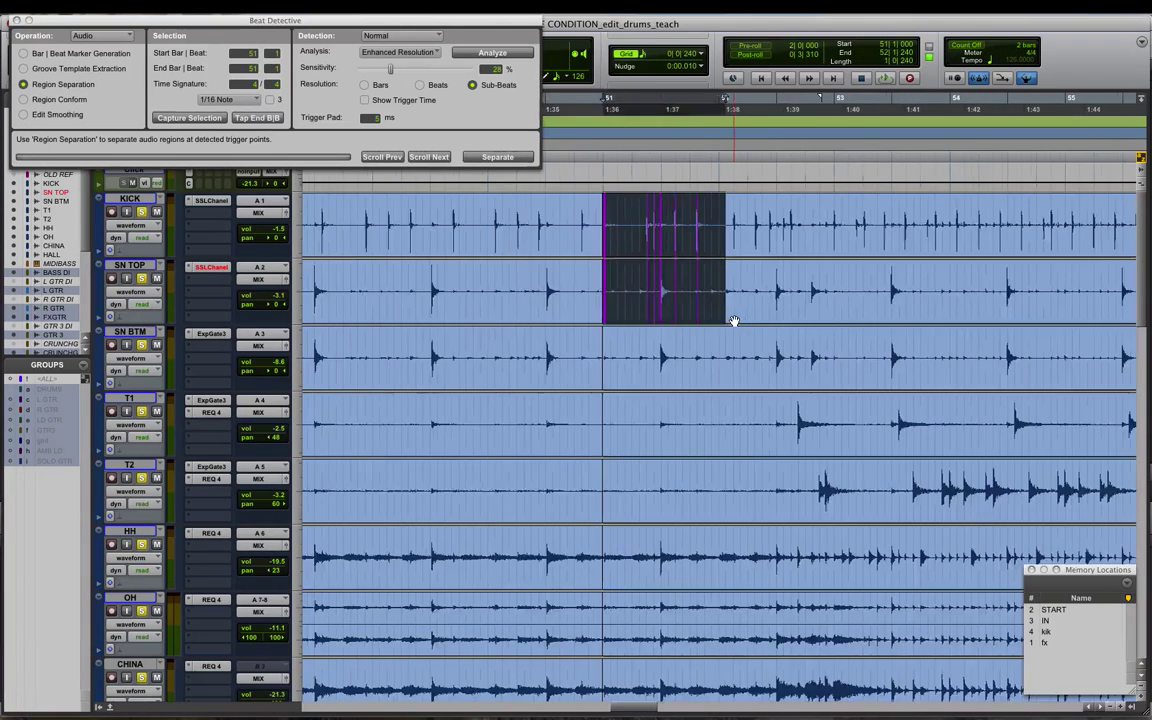
scroll(740, 312, right, 5)
shift+click(813, 199)
key(super+bracketleft)
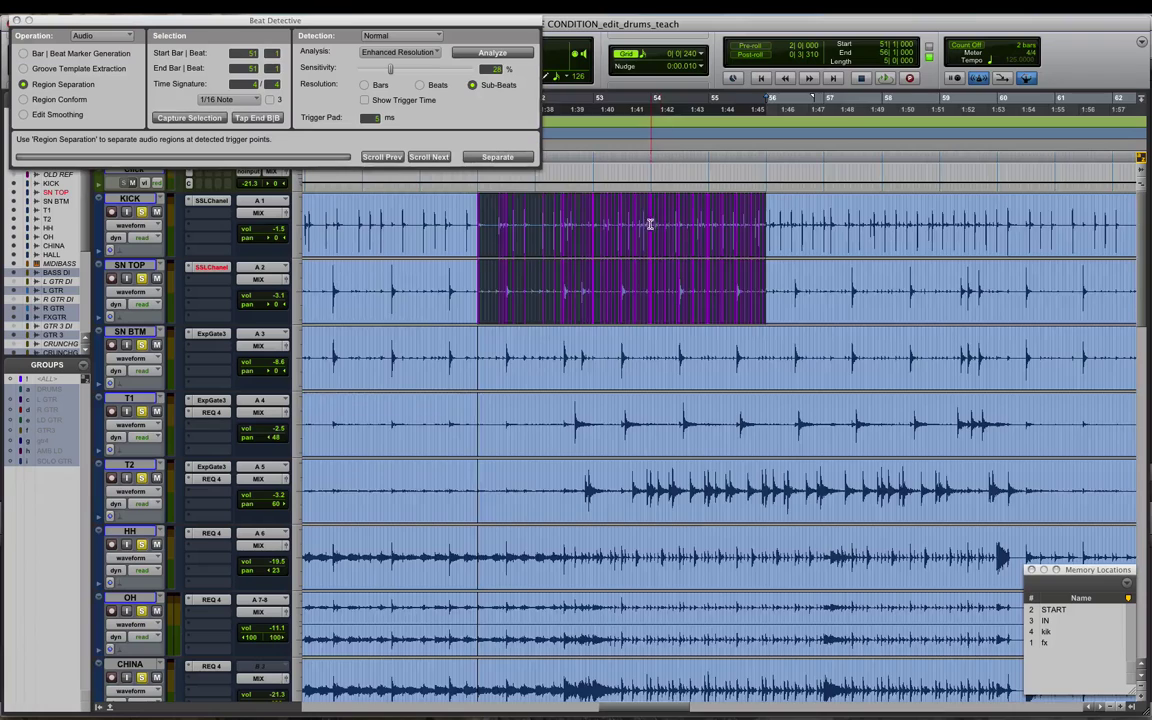
Clear the long selection and try selecting only the first beat of bar 51 on the kick and both snare tracks
key(super+bracketright)
key(super+bracketright)
key(super+bracketright)
click(747, 211)
key(super+bracketleft)
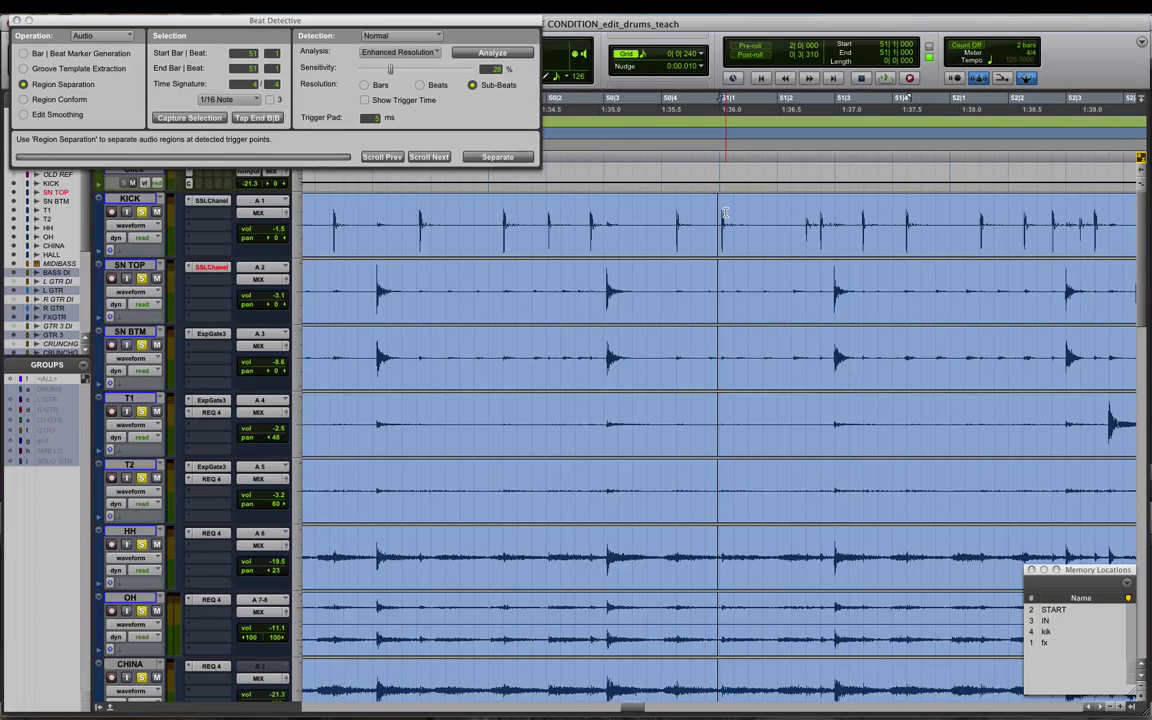
scroll(641, 240, right, 3)
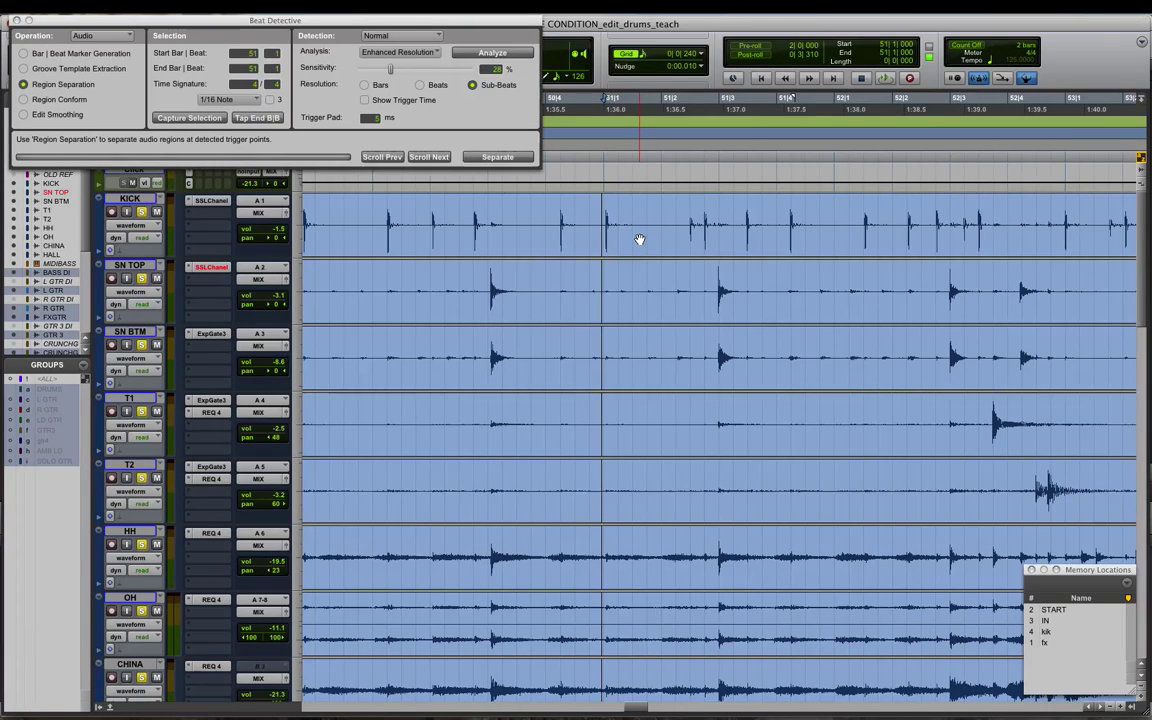
key(t)
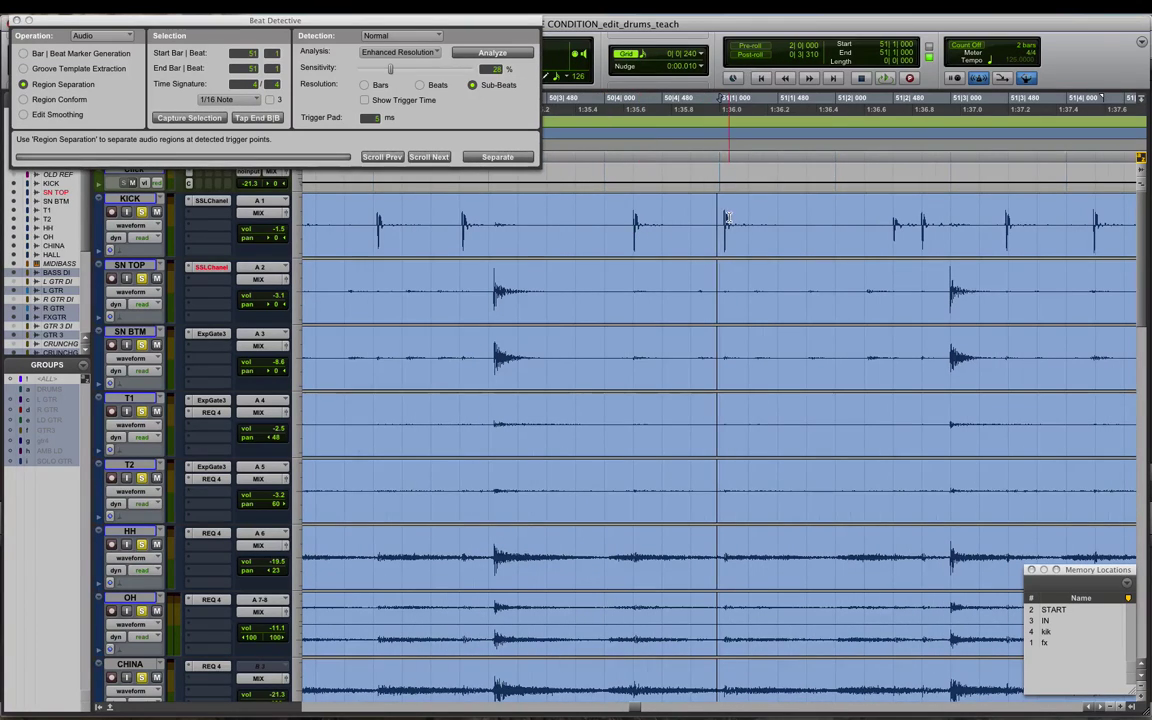
drag(727, 228, 828, 335)
key(r)
scroll(816, 334, right, 5)
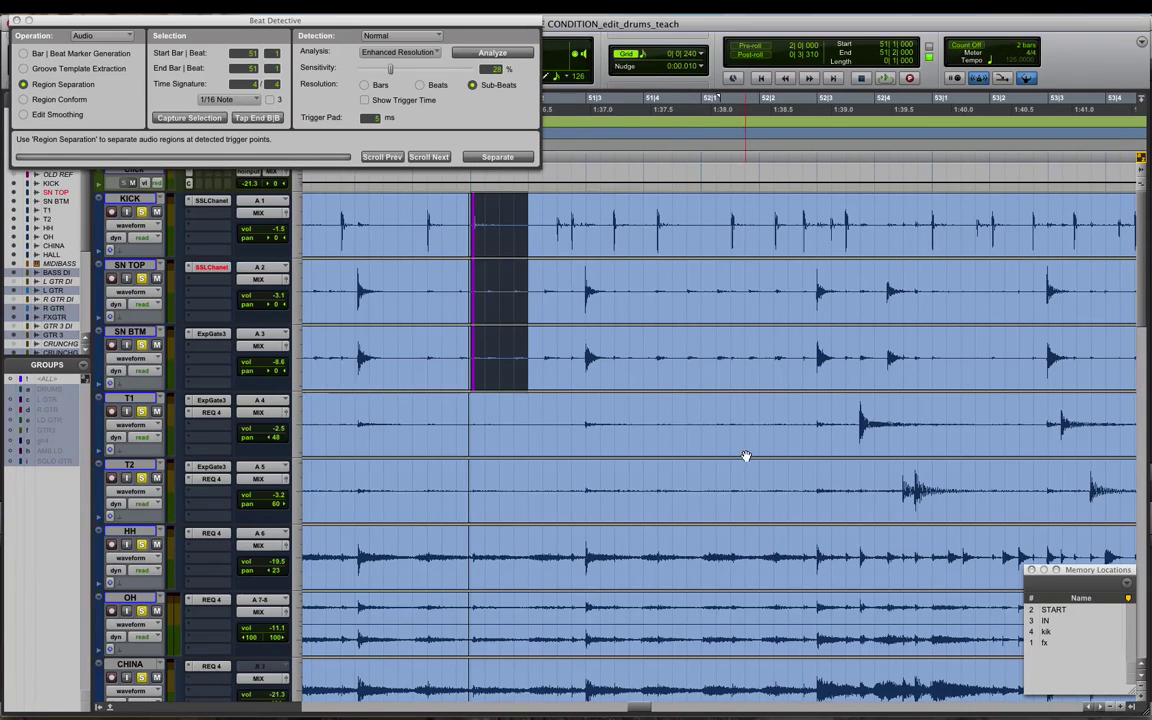
Select the first beat of bar 51, from 51|1|000 to 51|2|000, on the tracks from KICK through T2
click(510, 213)
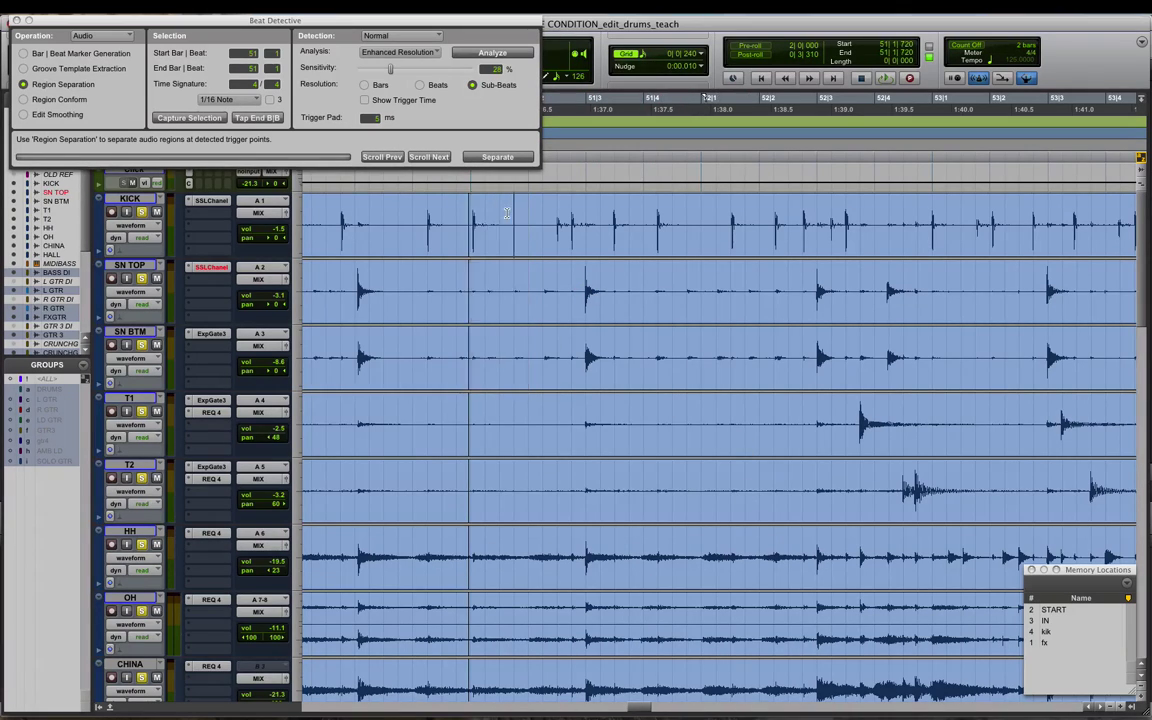
key(t)
key(t)
drag(562, 210, 752, 508)
key(r)
key(r)
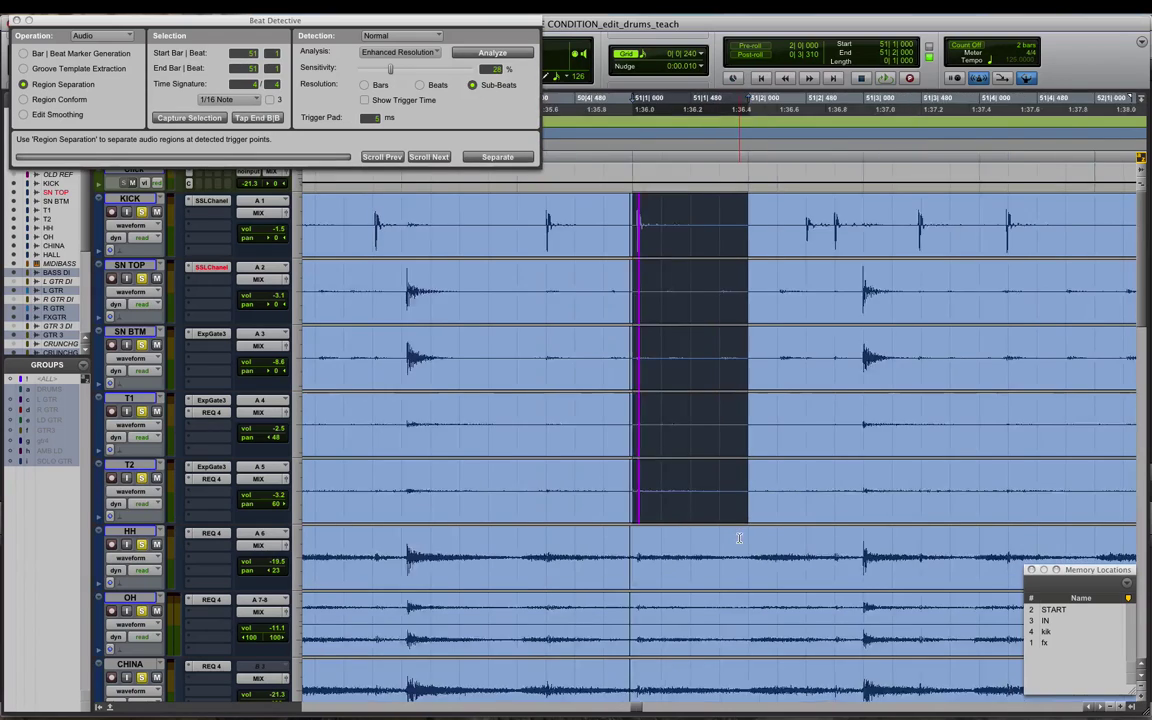
scroll(782, 532, right, 5)
key(r)
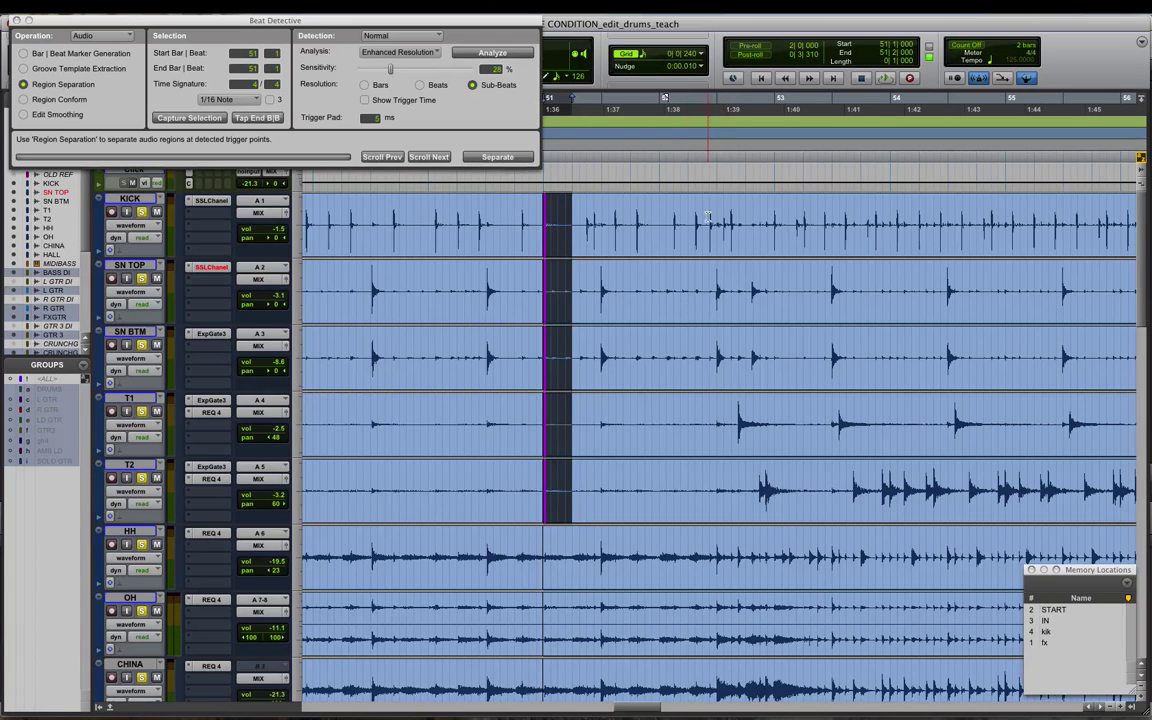
Extend the selection to bar 60 and down through the HH track
drag(708, 218, 1098, 527)
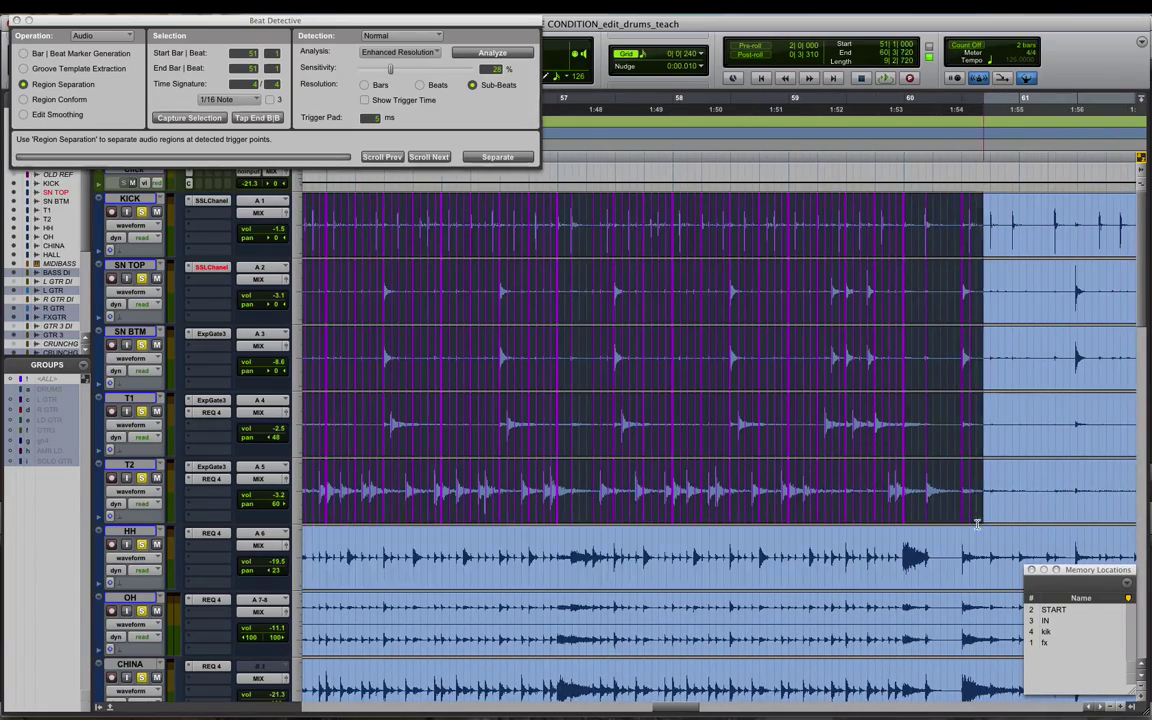
drag(978, 524, 906, 533)
scroll(794, 512, left, 1)
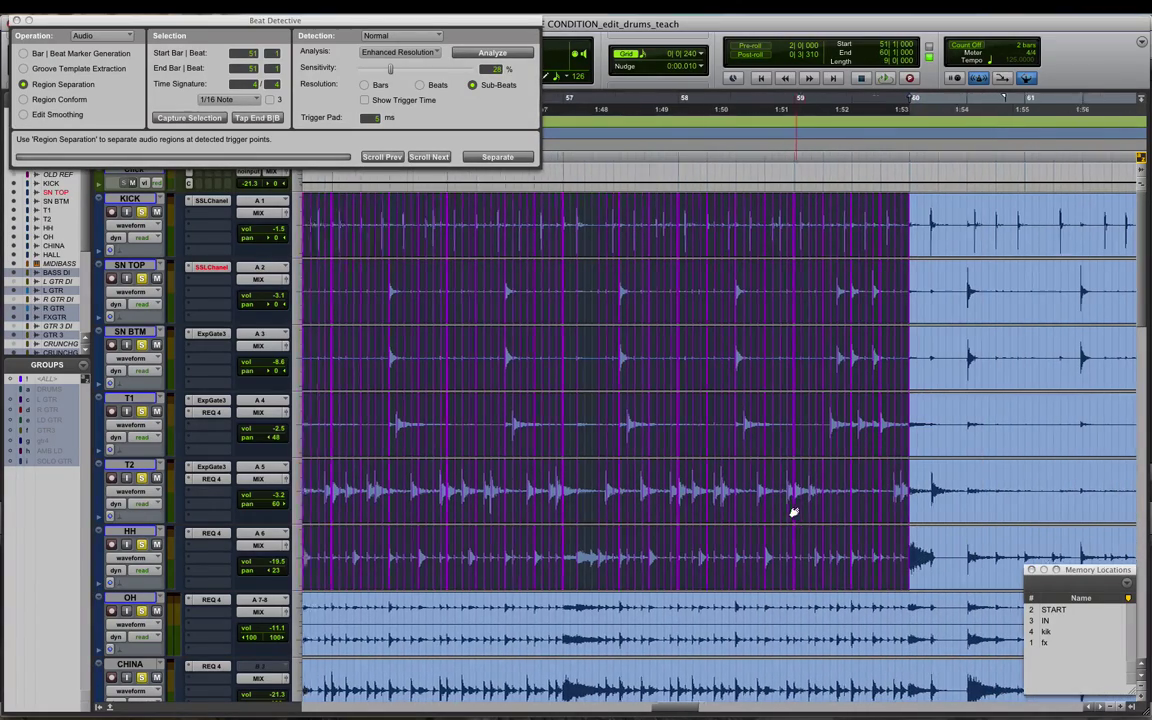
Capture the selection from bar 51 to bar 60 in Beat Detective and analyze it with Enhanced Resolution
scroll(793, 512, left, 5)
scroll(792, 505, right, 5)
scroll(790, 501, left, 2)
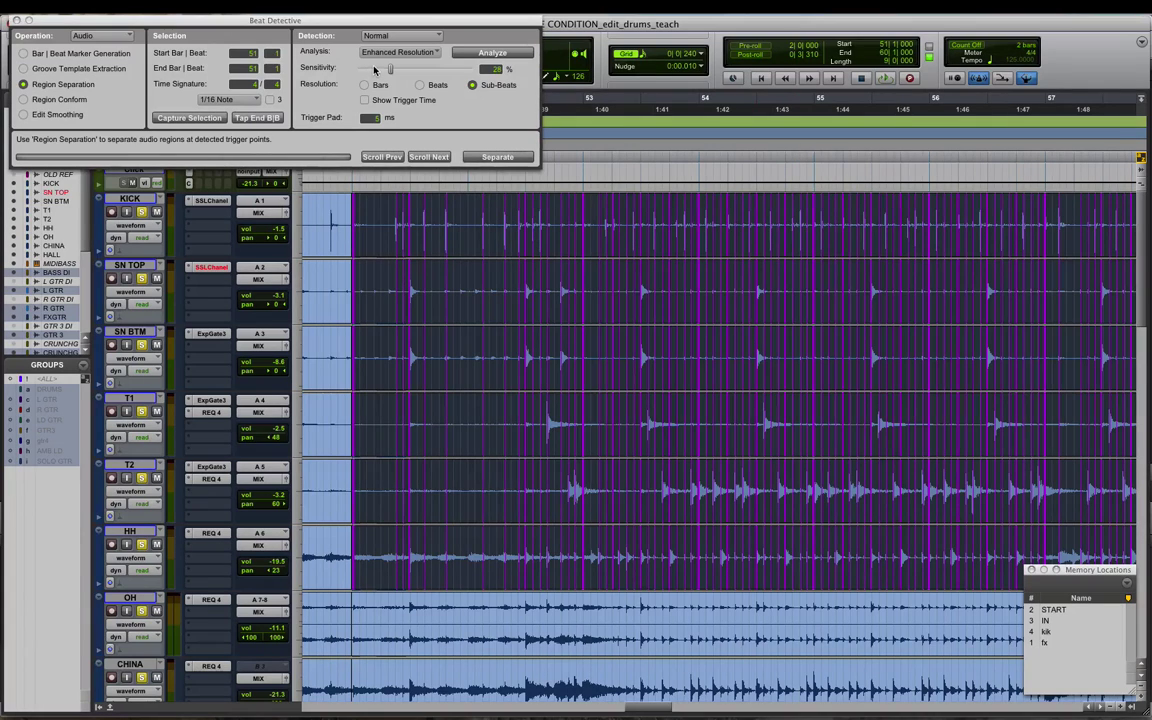
click(176, 120)
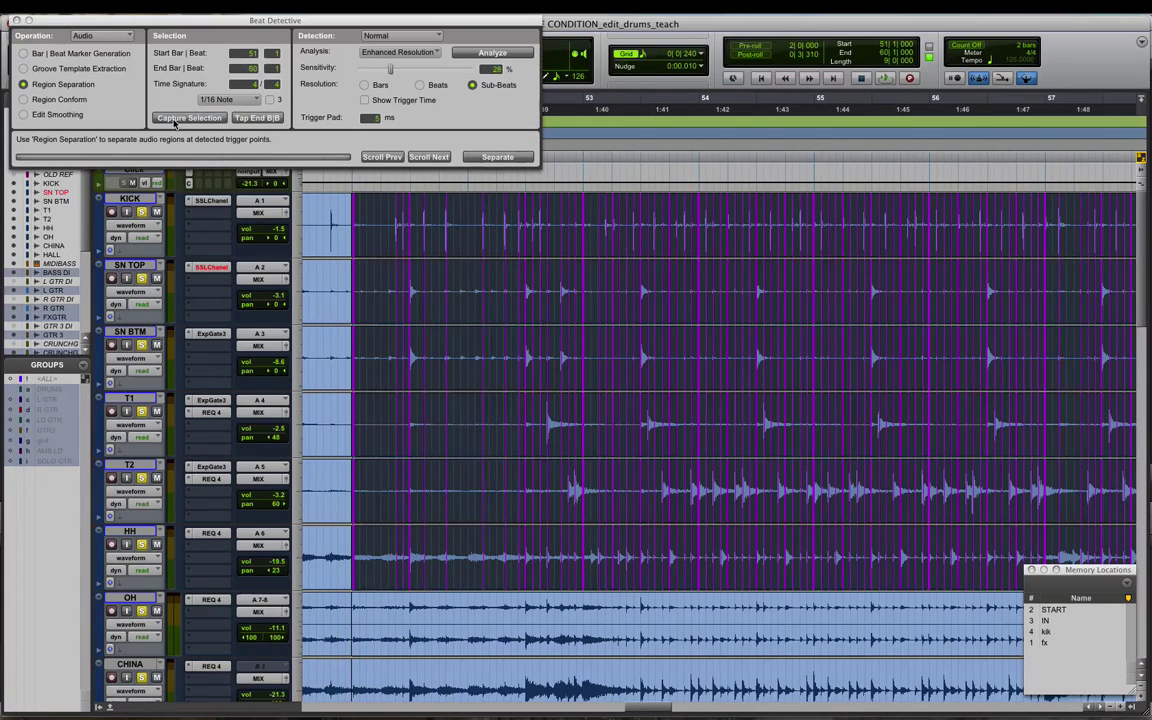
click(476, 53)
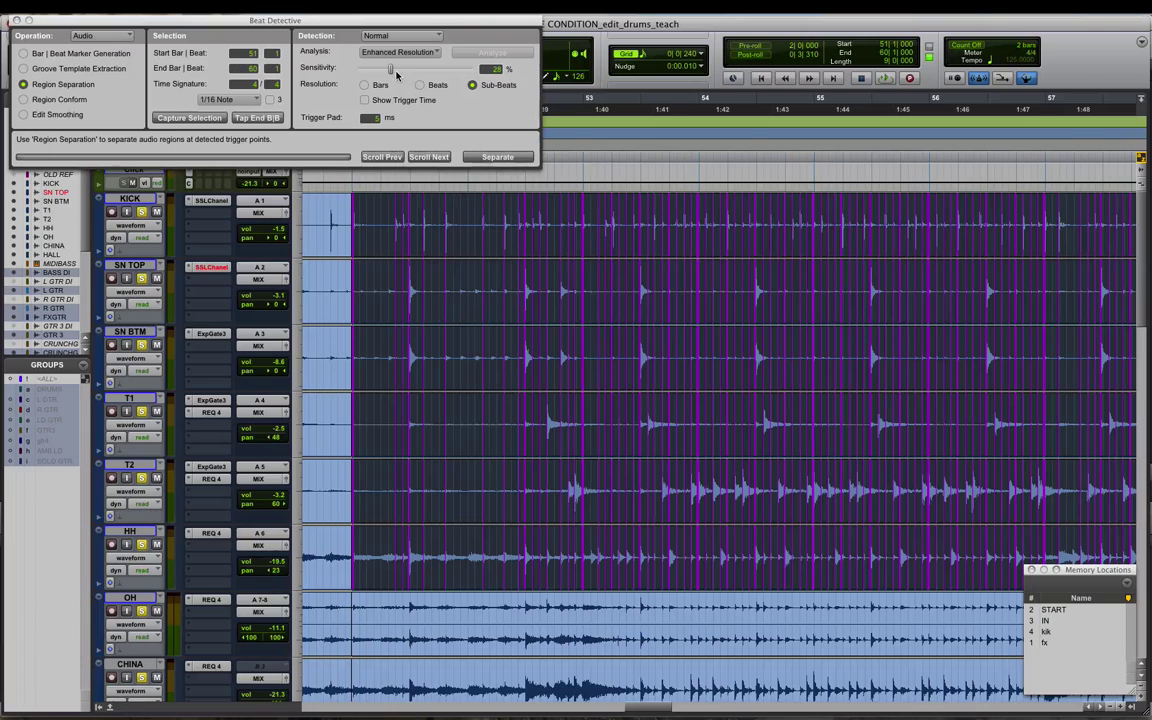
Try lower detection sensitivities down to 19%, and return the sensitivity to 28%
drag(390, 72, 383, 74)
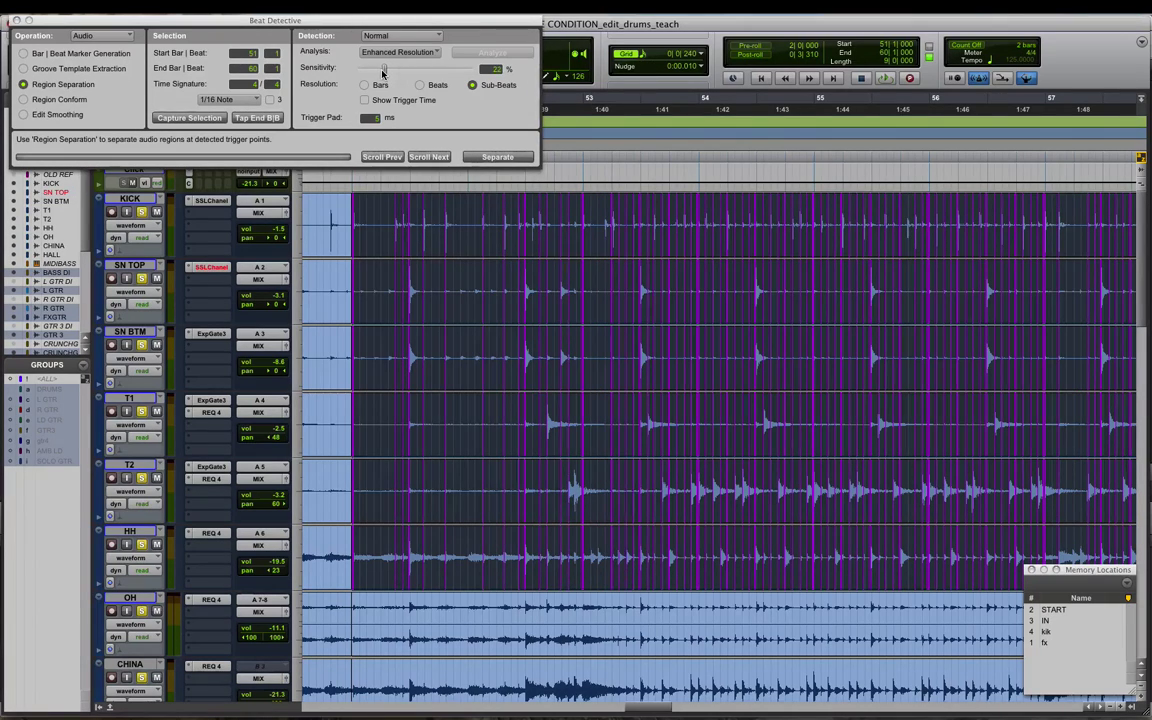
key(t)
scroll(579, 378, right, 8)
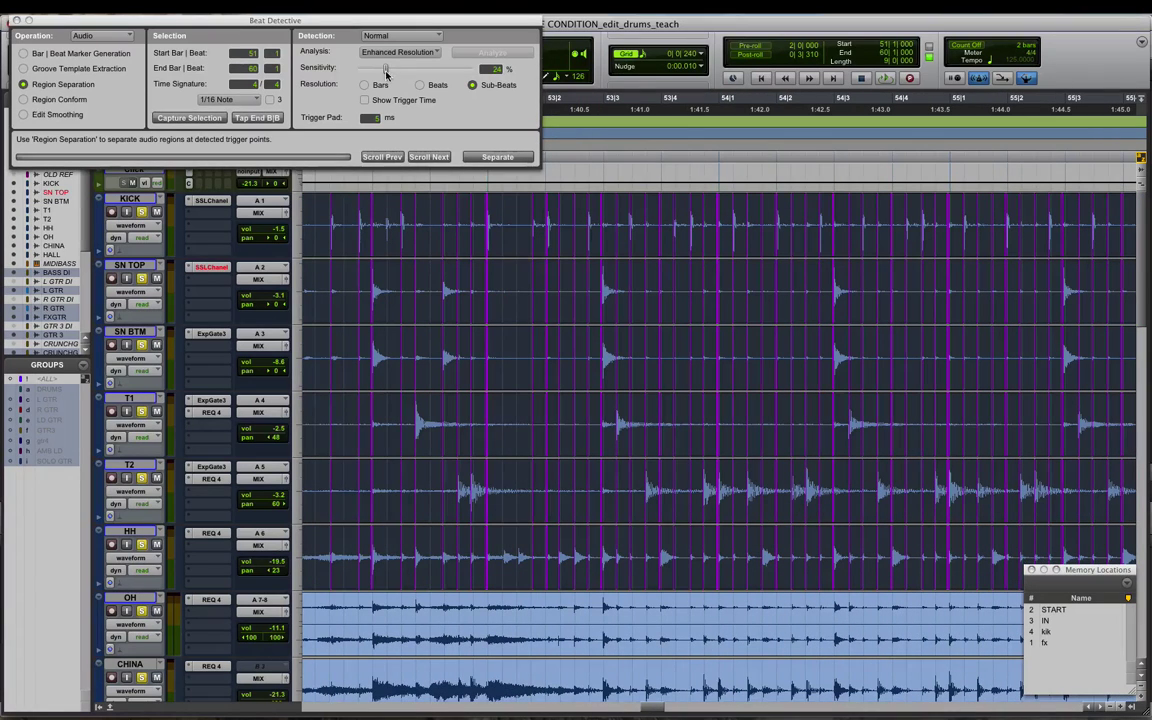
drag(386, 74, 383, 74)
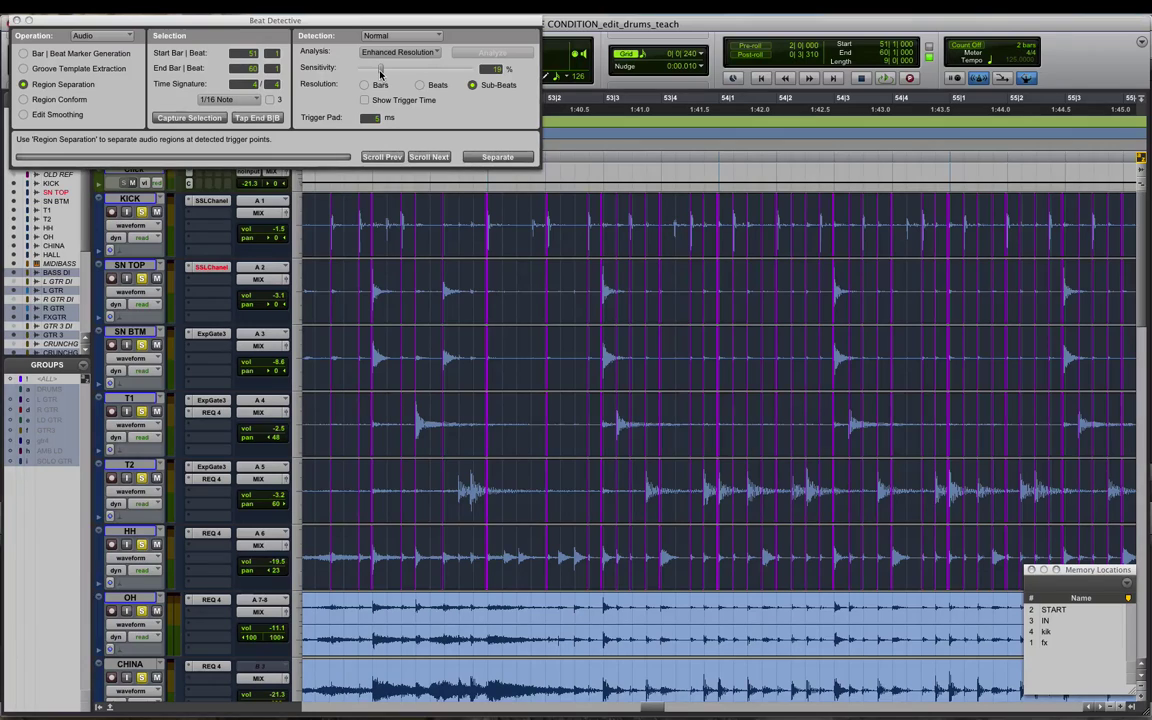
drag(380, 74, 380, 74)
drag(380, 73, 391, 73)
key(r)
scroll(576, 252, left, 2)
scroll(613, 280, right, 2)
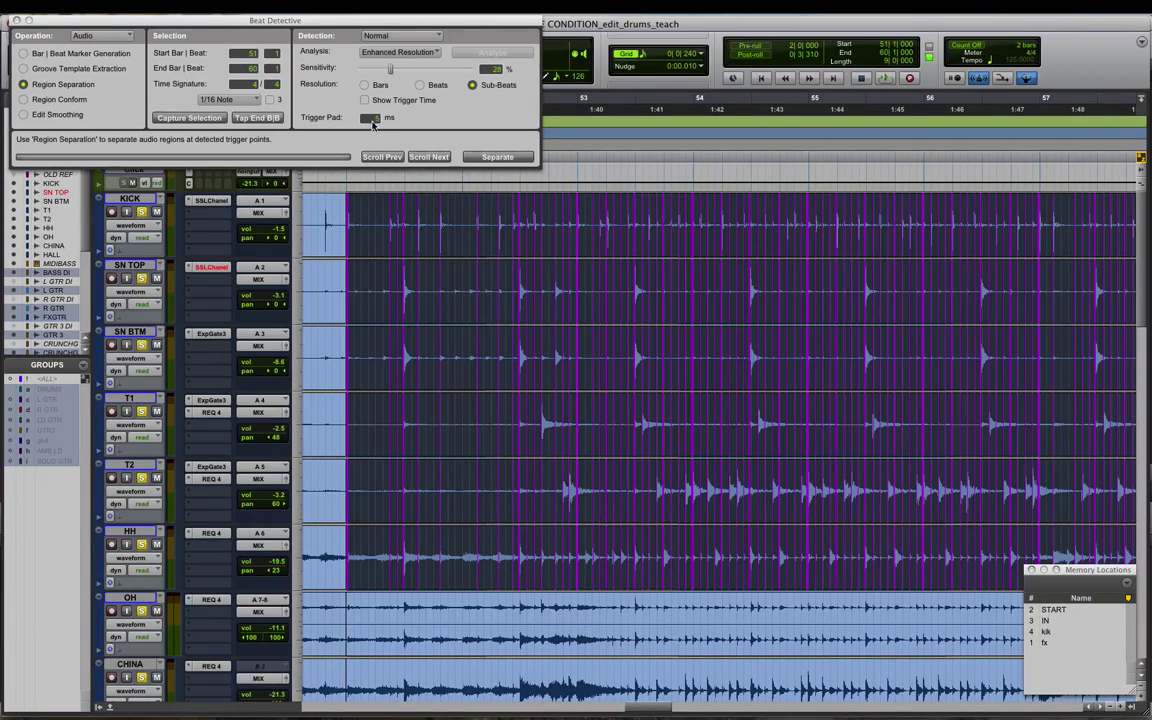
Set the trigger pad to 5 ms and examine the trigger at the first kick hit of bar 51
text(5)
key(t)
key(t)
key(t)
key(t)
key(t)
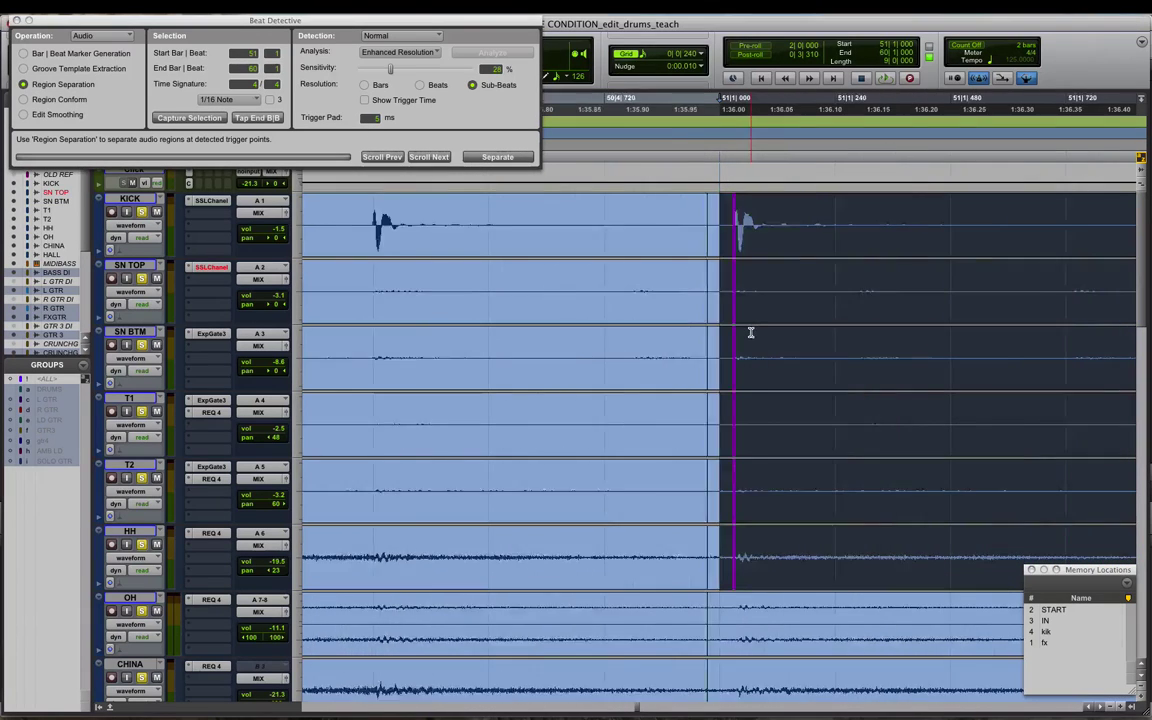
Examine how the beat triggers line up with the kick hits around 51|2|480
scroll(786, 334, right, 8)
click(705, 234)
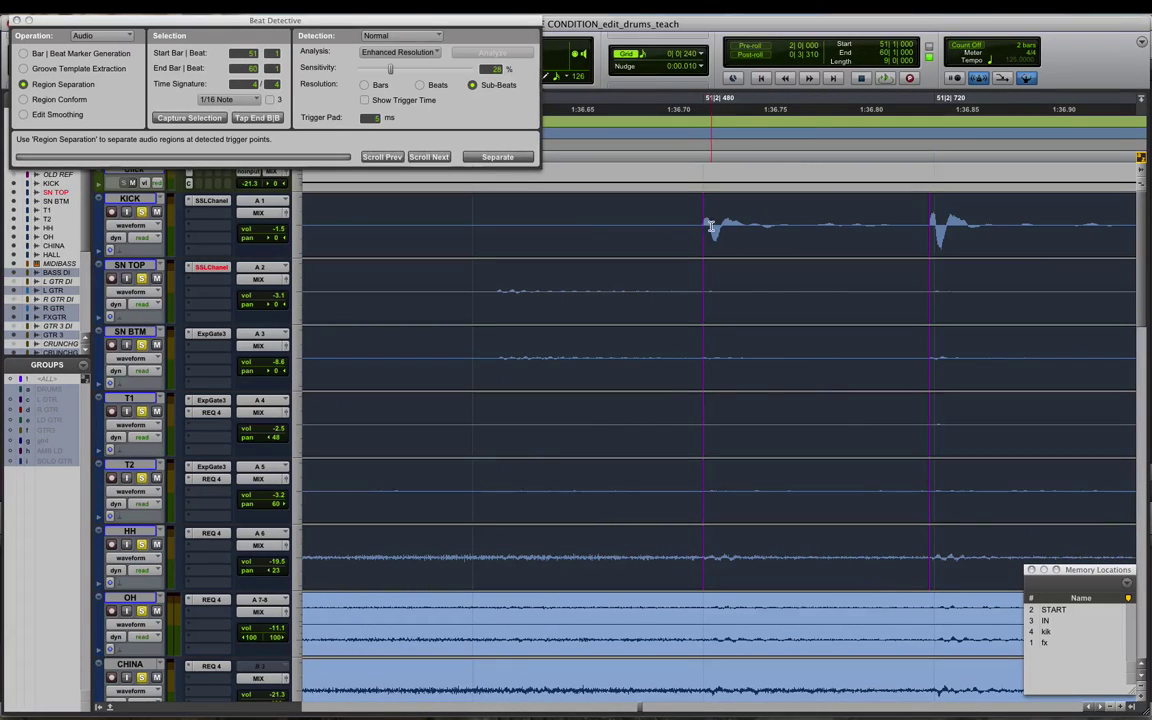
click(707, 236)
click(698, 224)
click(679, 224)
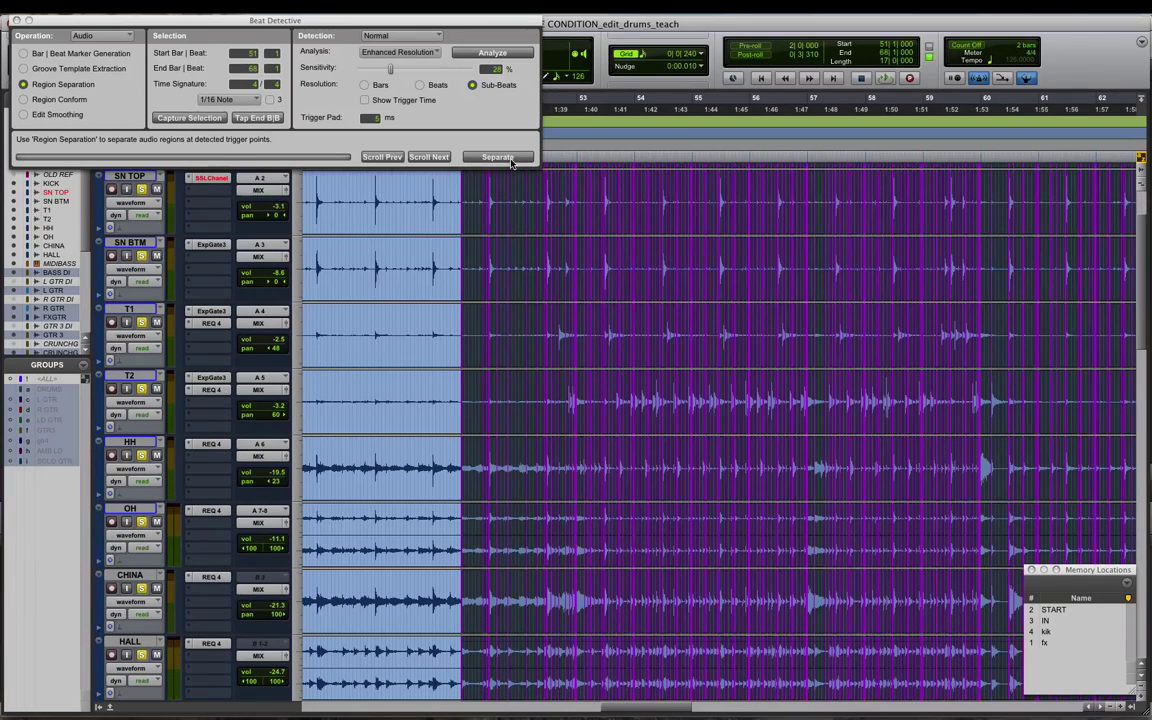
Review the triggers across all drum tracks and separate the regions at them from bar 51 to bar 68
scroll(579, 417, down, 5)
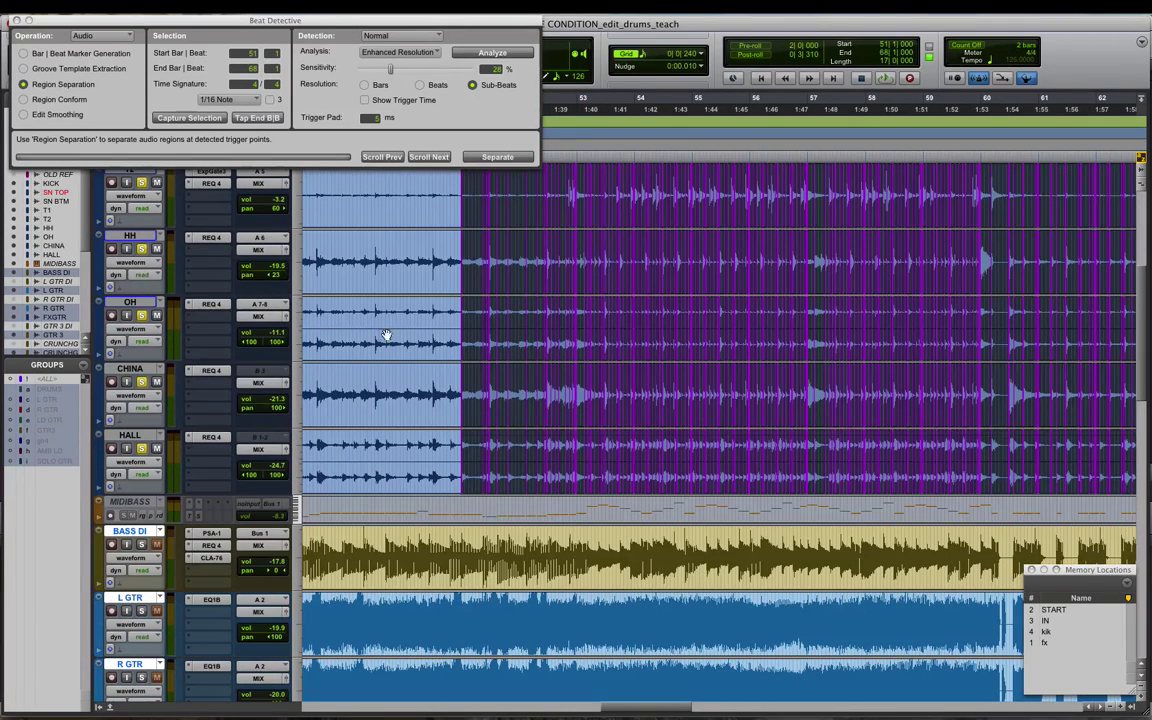
scroll(514, 462, up, 5)
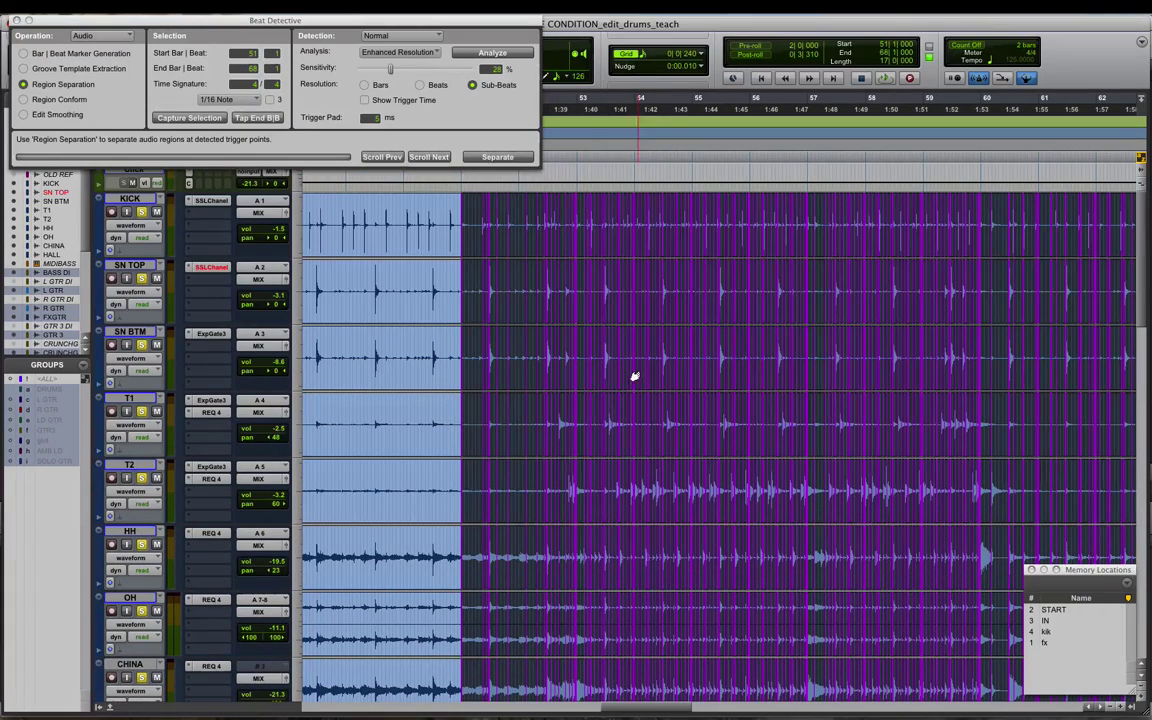
key(t)
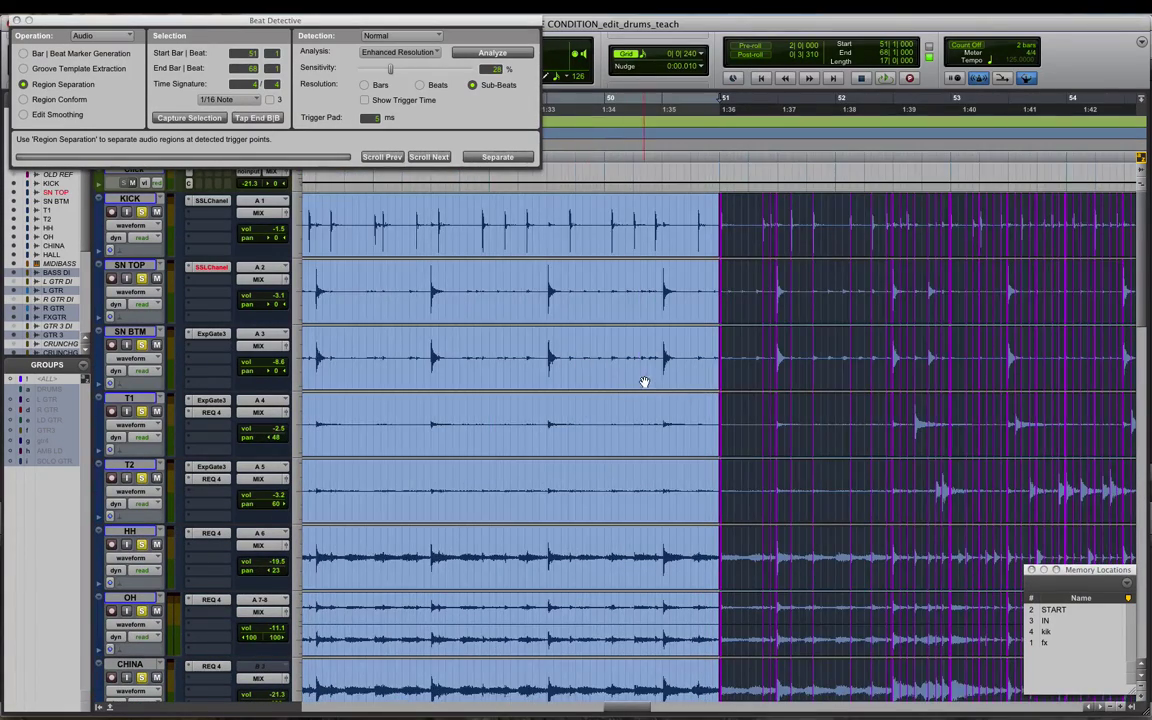
scroll(644, 382, right, 5)
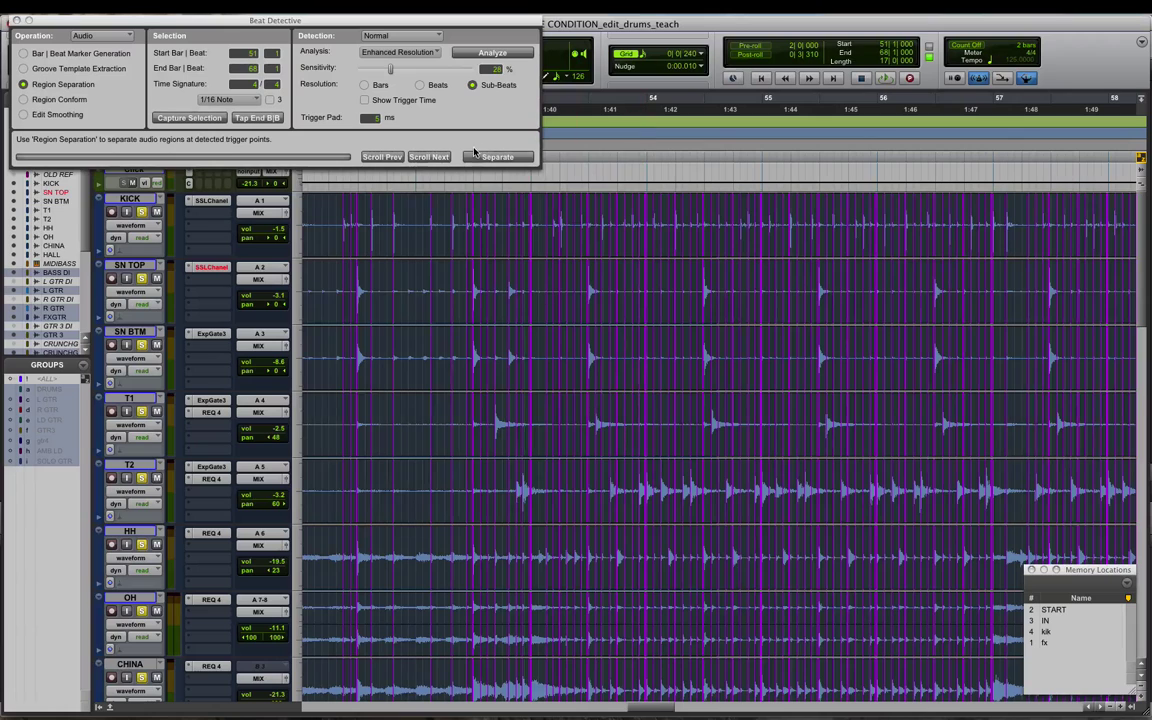
click(486, 158)
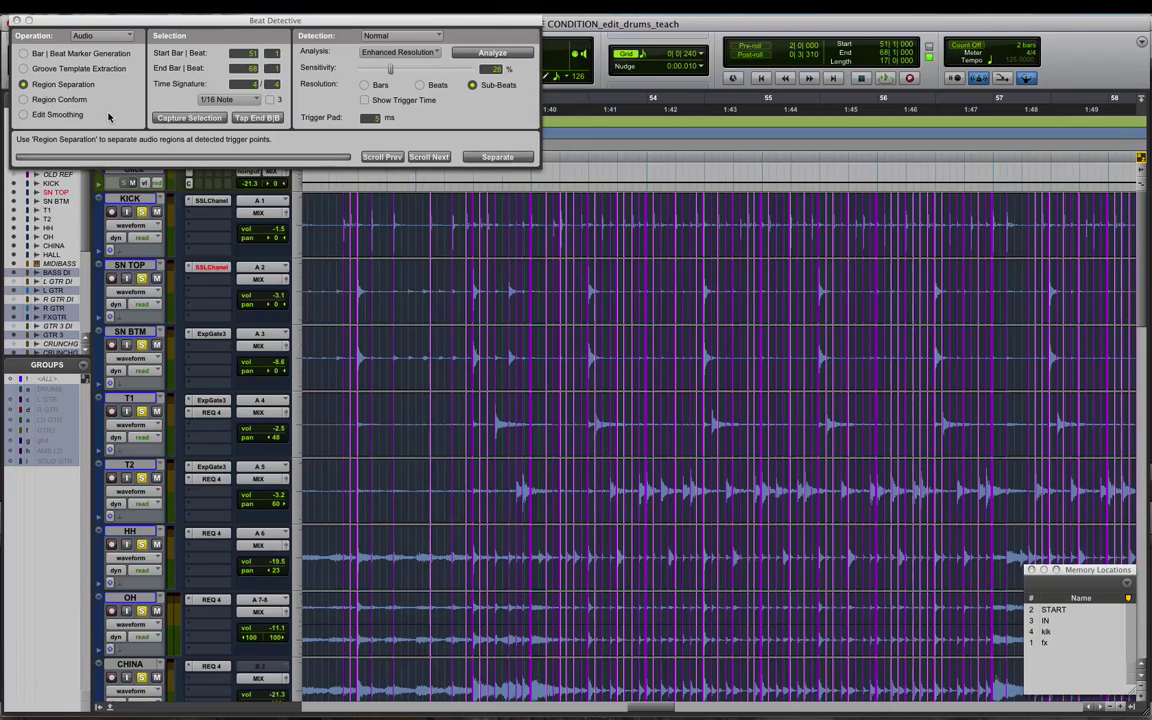
Close Beat Detective and delete the short region slice just before the first kick hit of bar 51 on all drum tracks
key(super+8)
key(r)
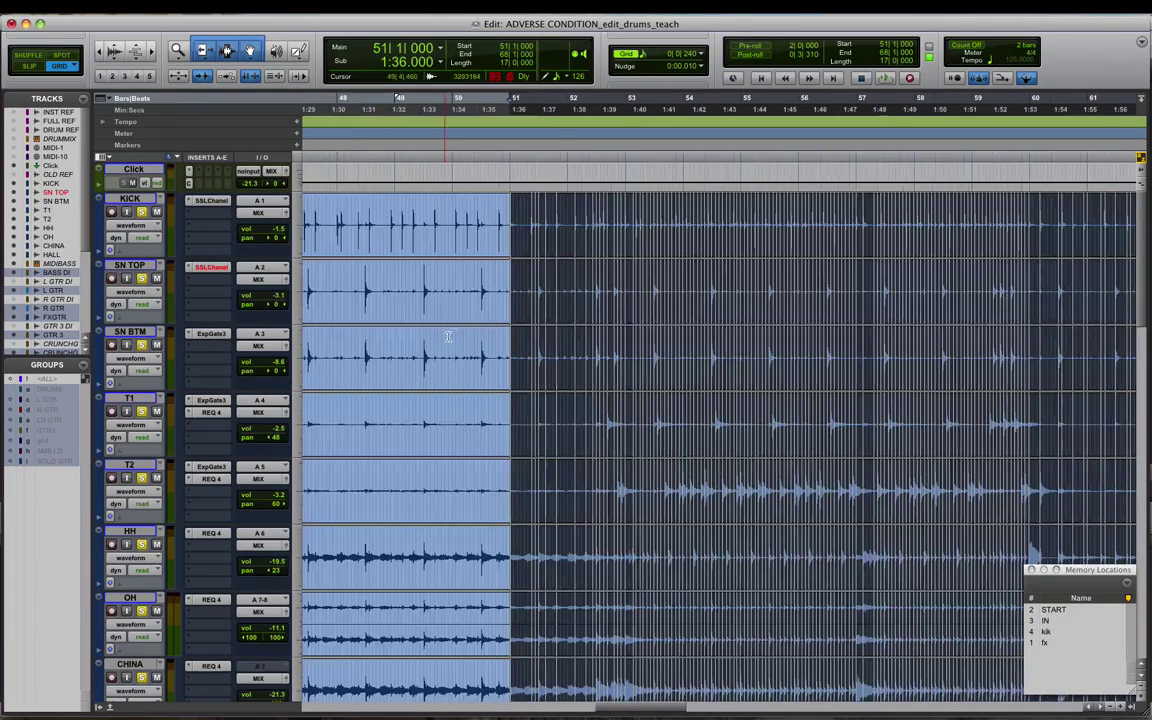
key(t)
key(t)
scroll(600, 204, right, 3)
click(563, 208)
click(568, 208)
key(t)
key(t)
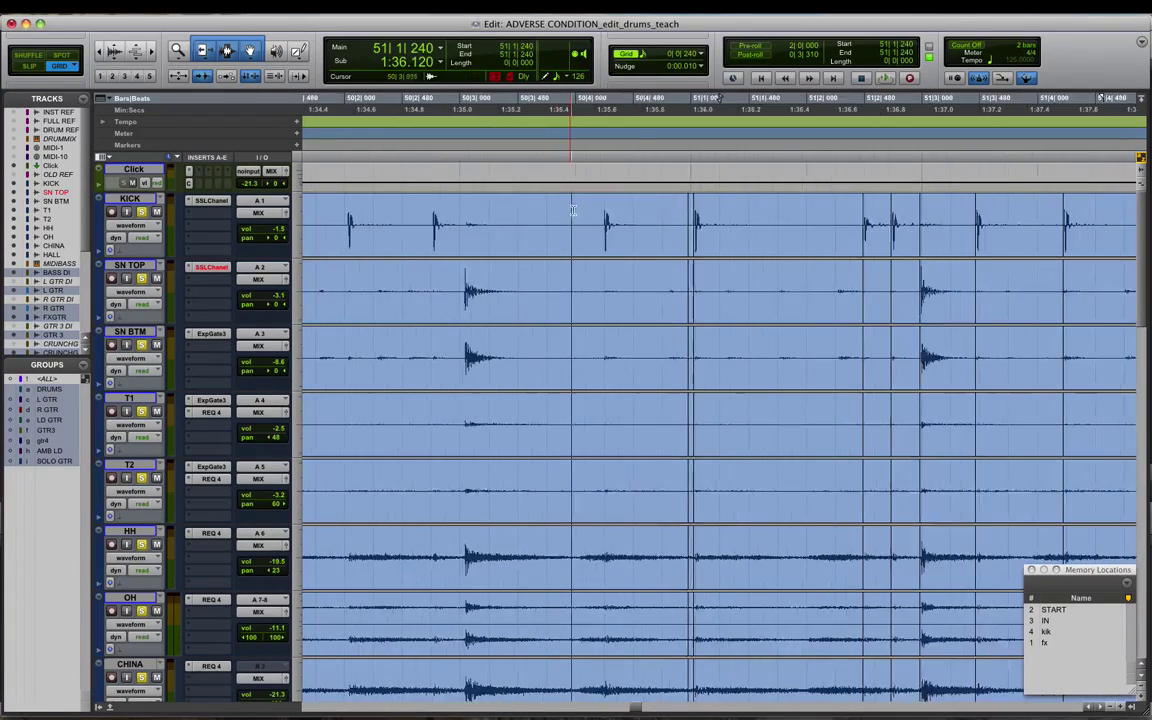
click(682, 211)
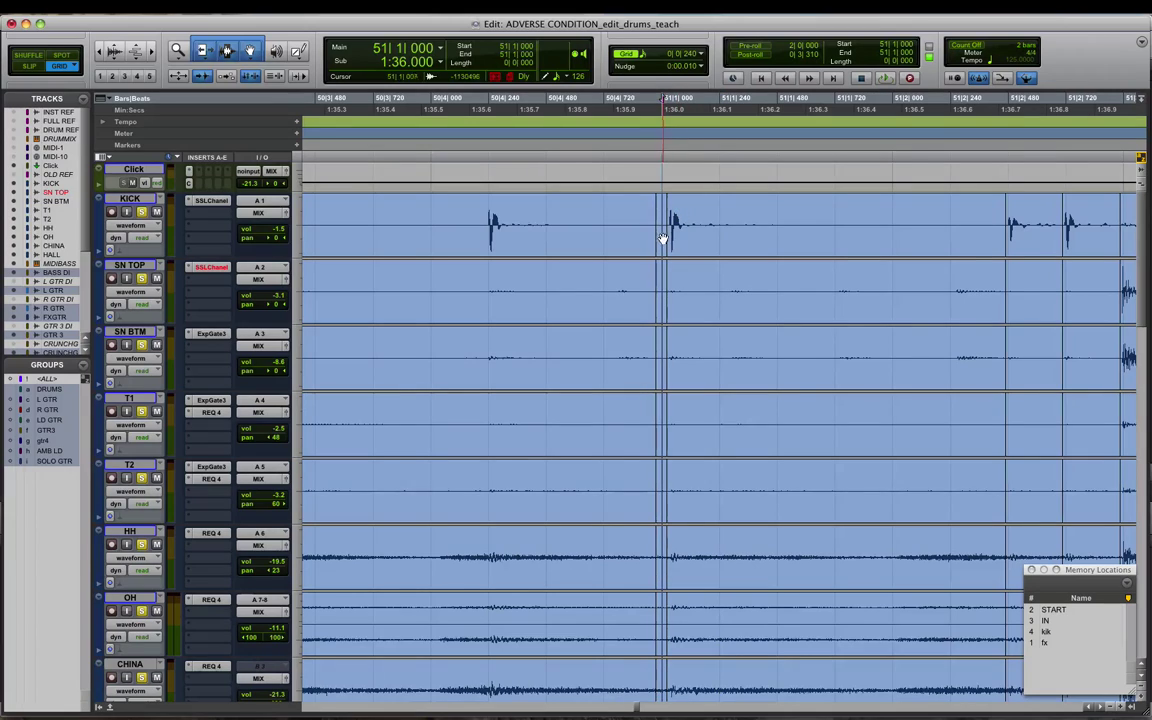
click(661, 240)
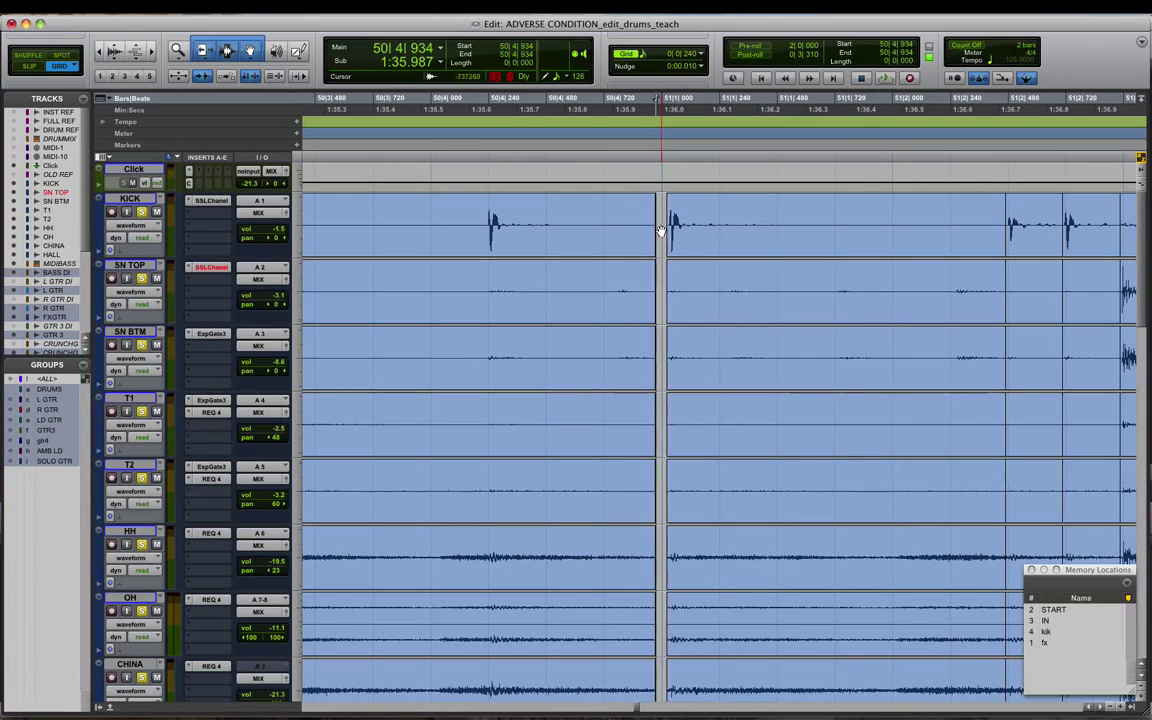
key(Delete)
Reopen Beat Detective and set its operation to Region Conform
key(super+8)
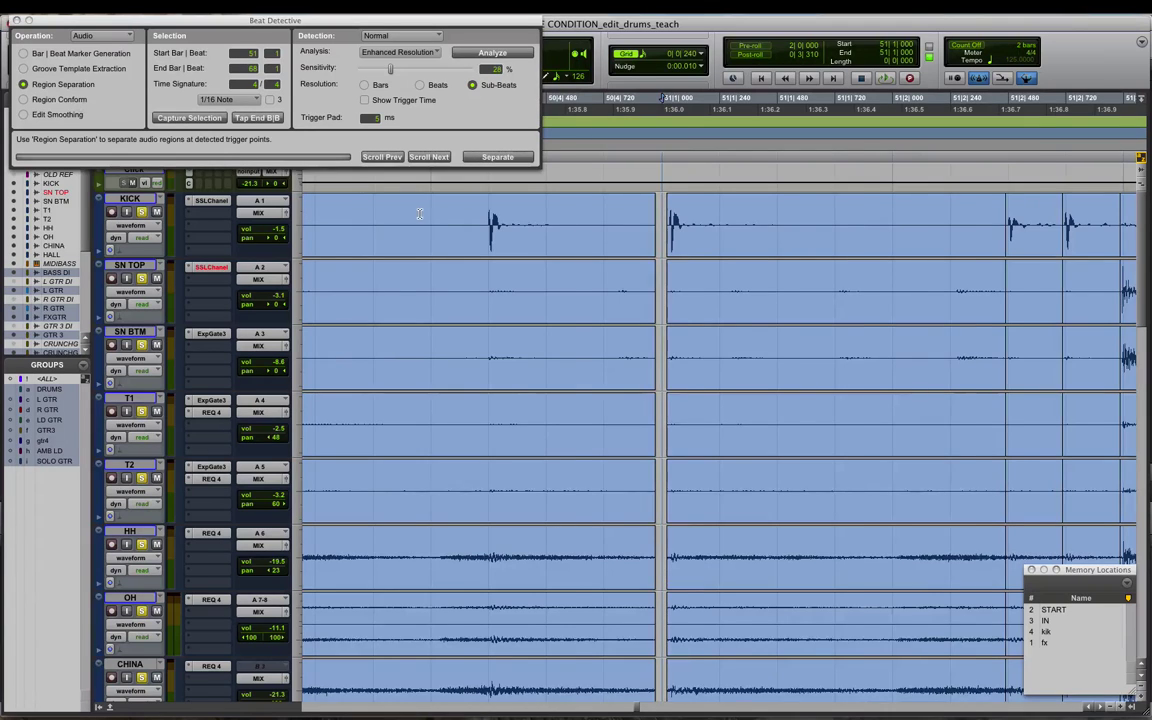
key(r)
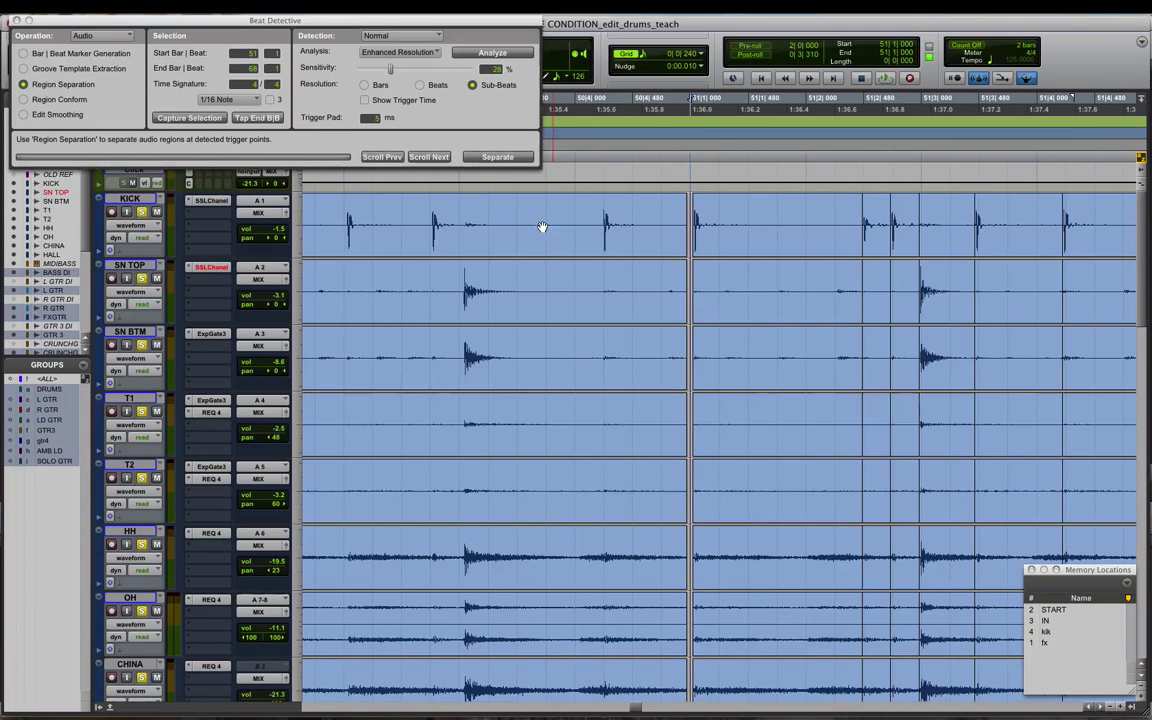
click(48, 100)
scroll(635, 282, down, 3)
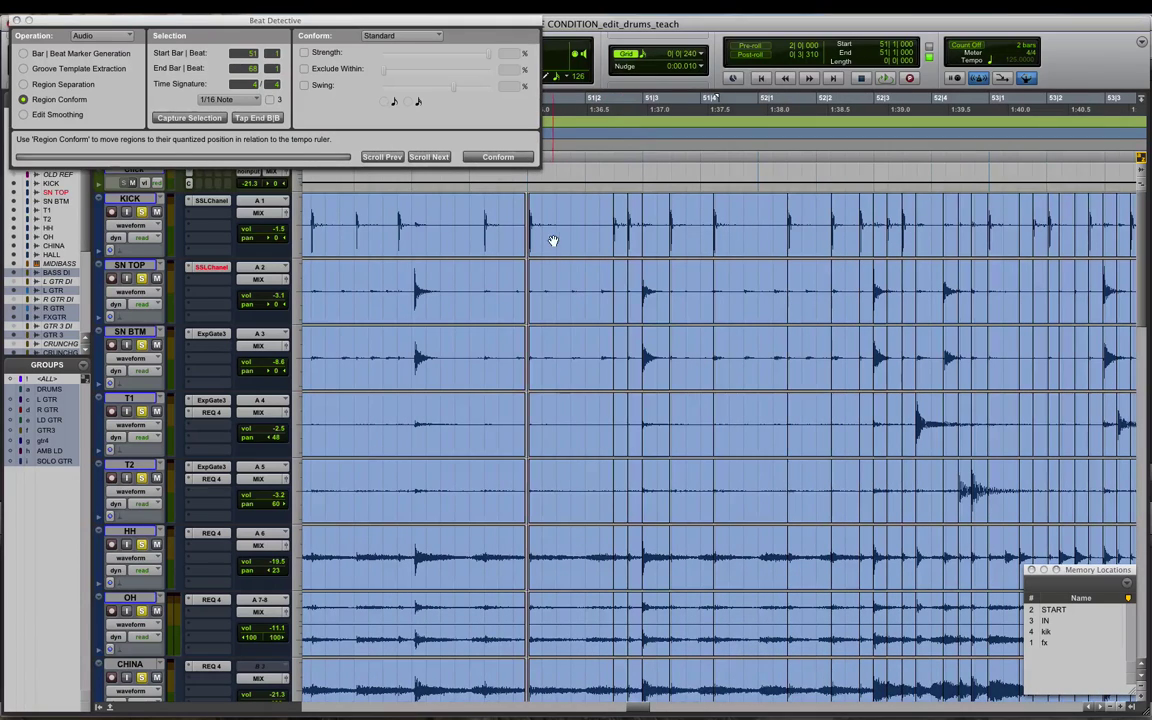
Select bar 51 to bar 53 across the drum tracks and capture the selection in Beat Detective
key(space)
double_click(896, 205)
key(space)
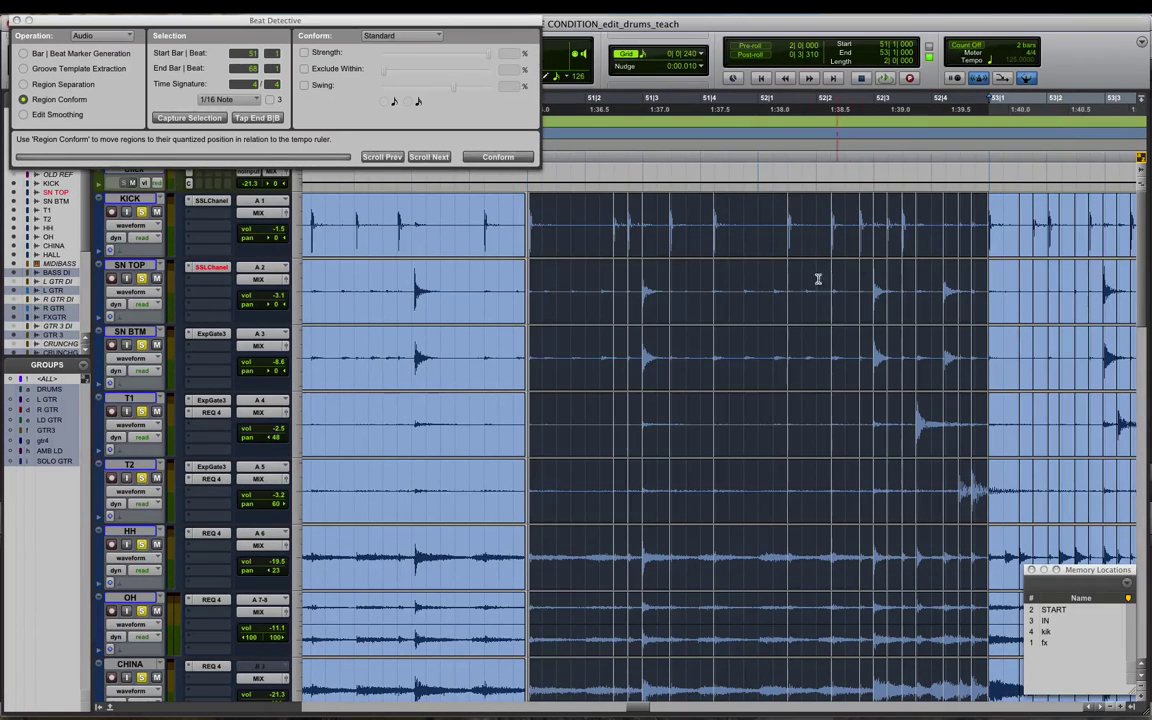
click(205, 118)
Try the 1/8 note value for conforming, and return it to 1/16 note
click(217, 102)
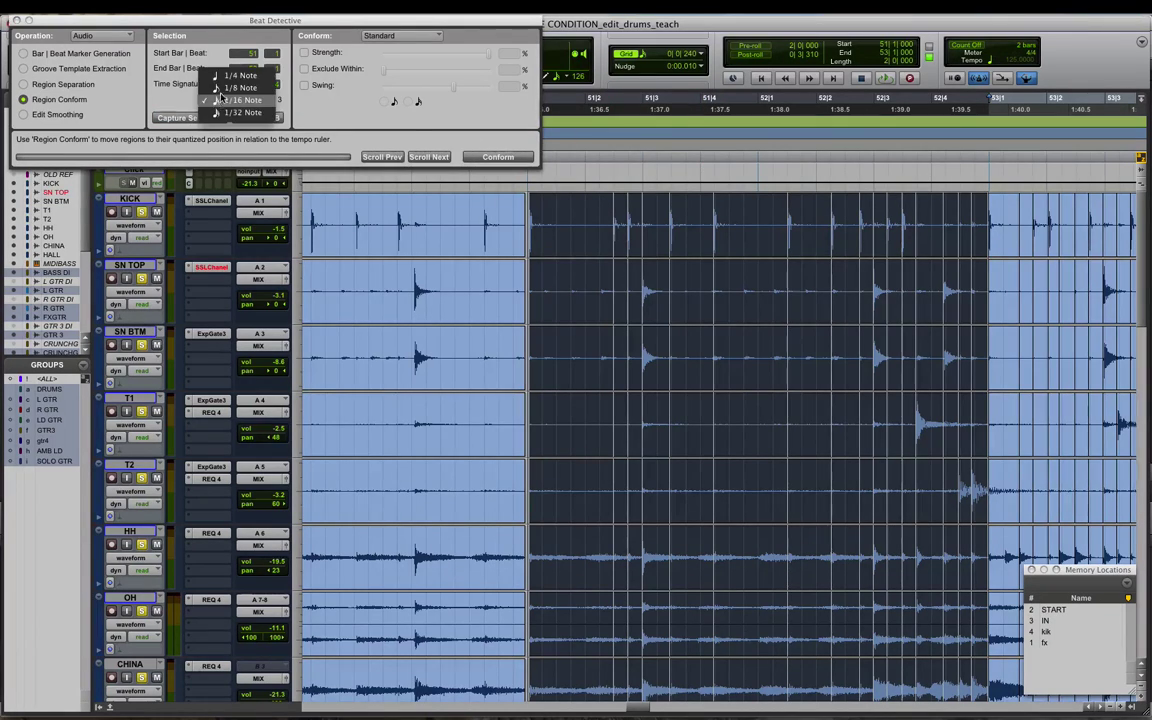
click(224, 105)
click(224, 104)
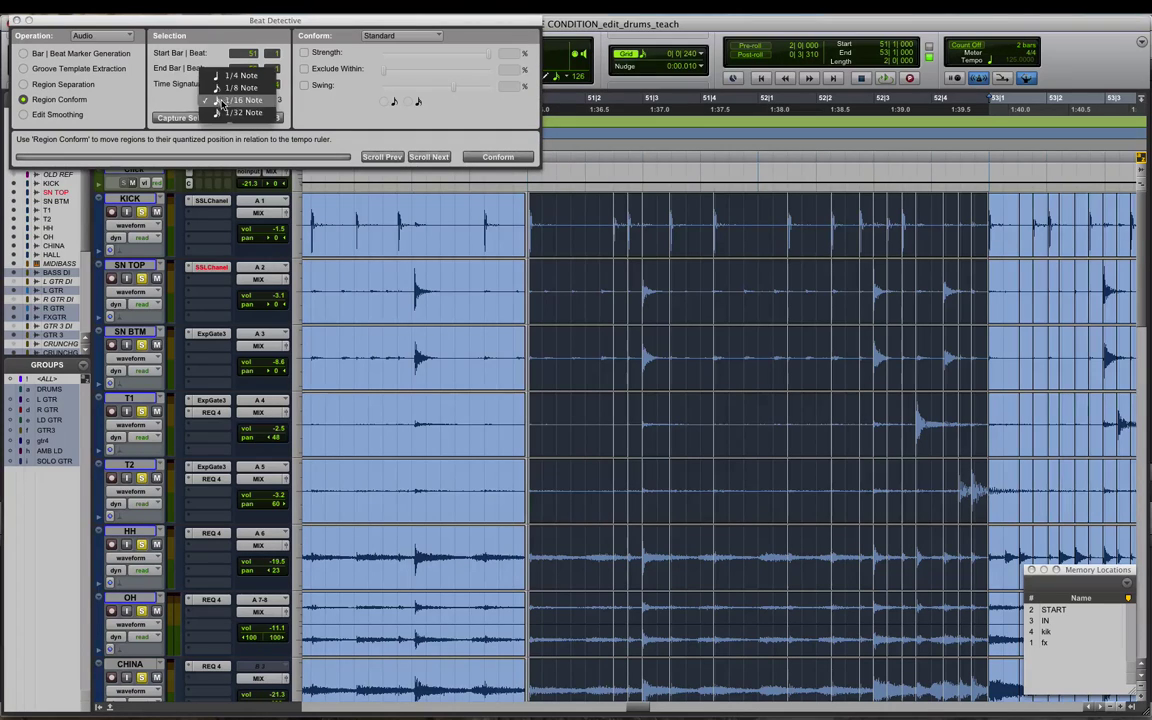
click(224, 101)
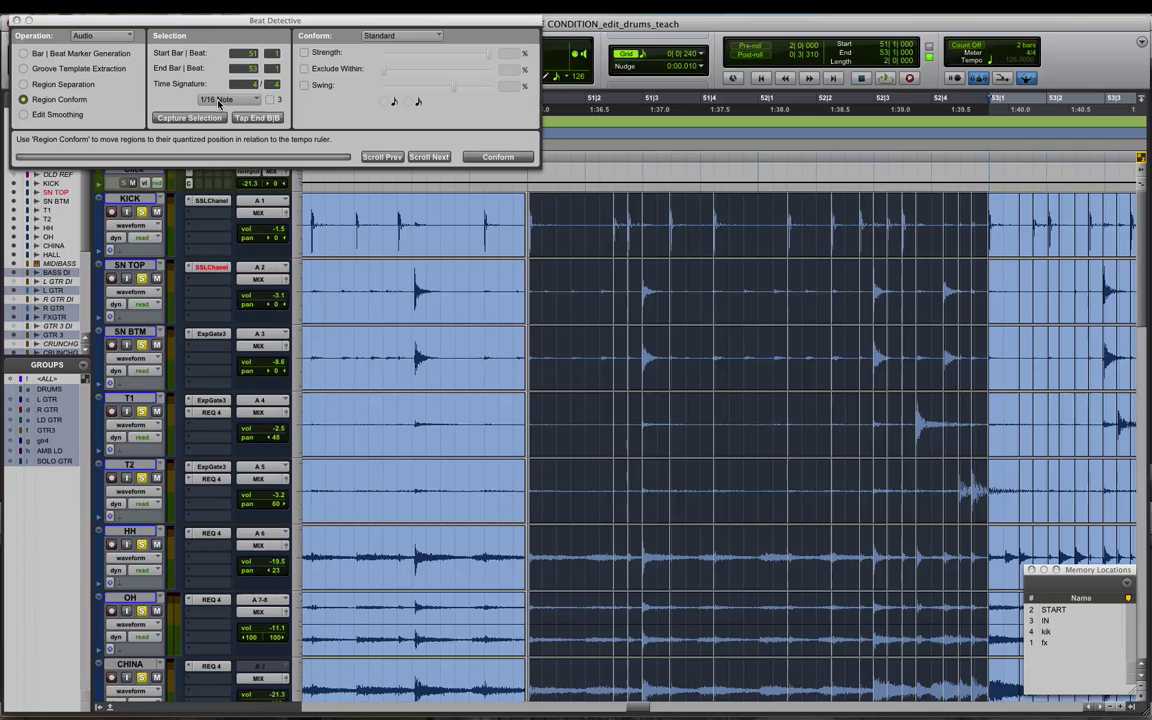
click(219, 101)
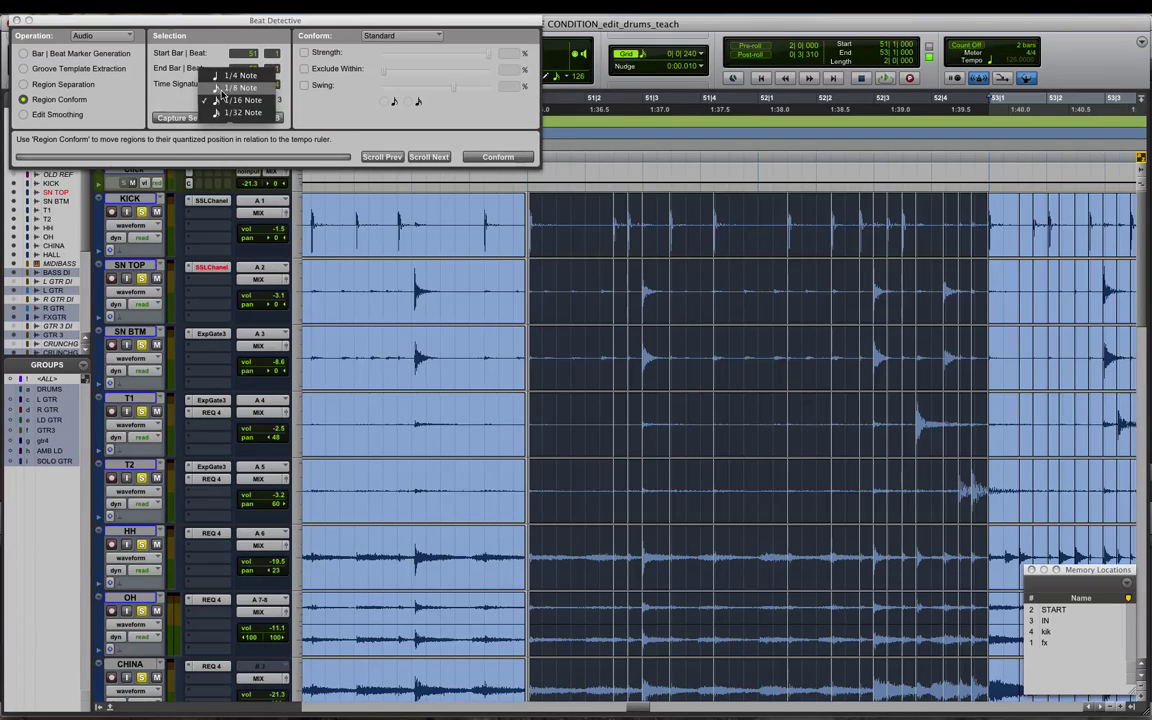
click(225, 88)
click(219, 100)
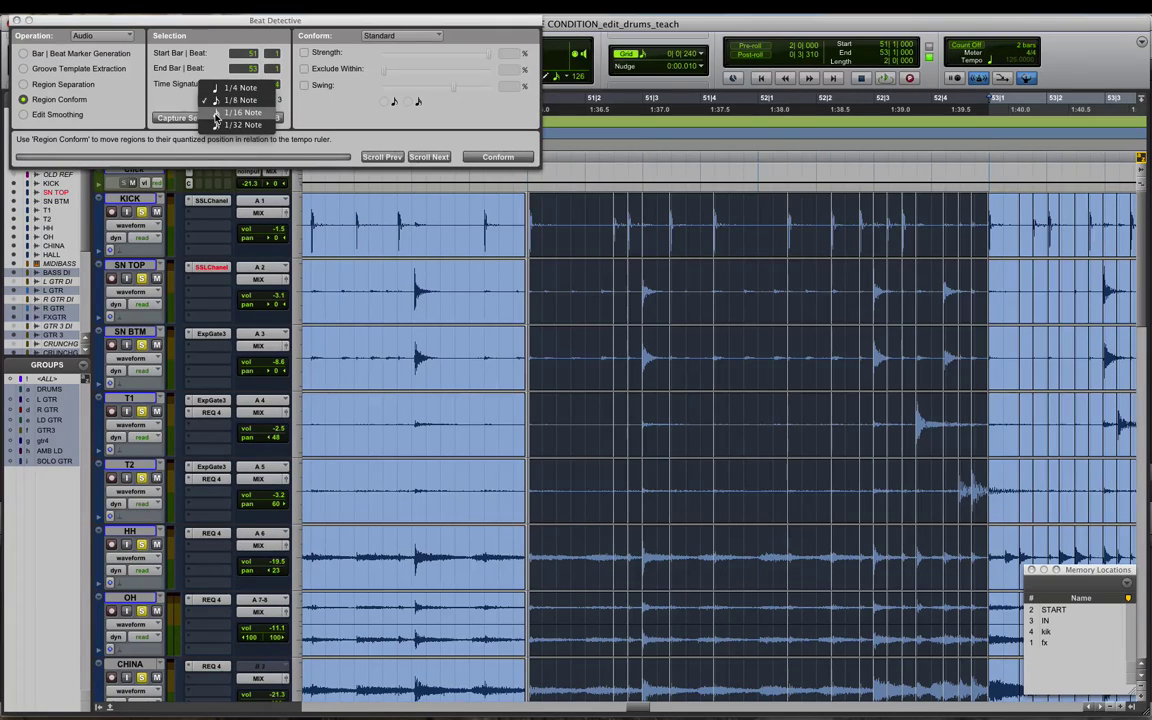
click(217, 114)
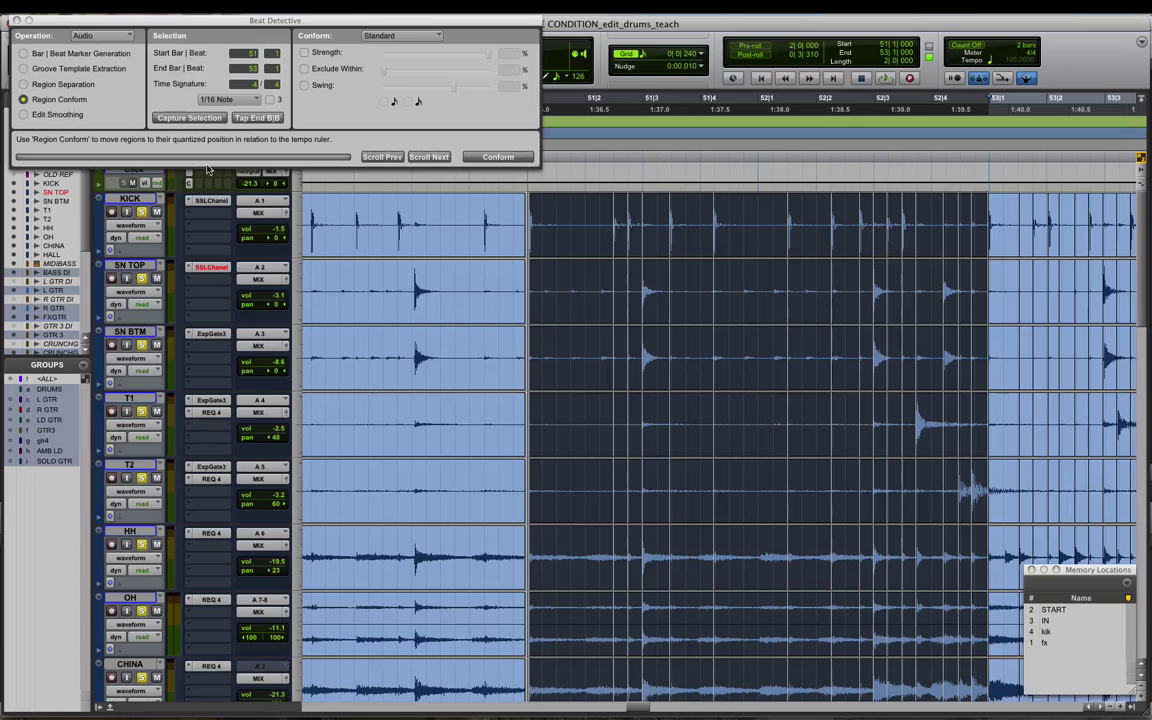
Conform the separated drum regions from bar 51 to bar 53 and play back the result
click(508, 158)
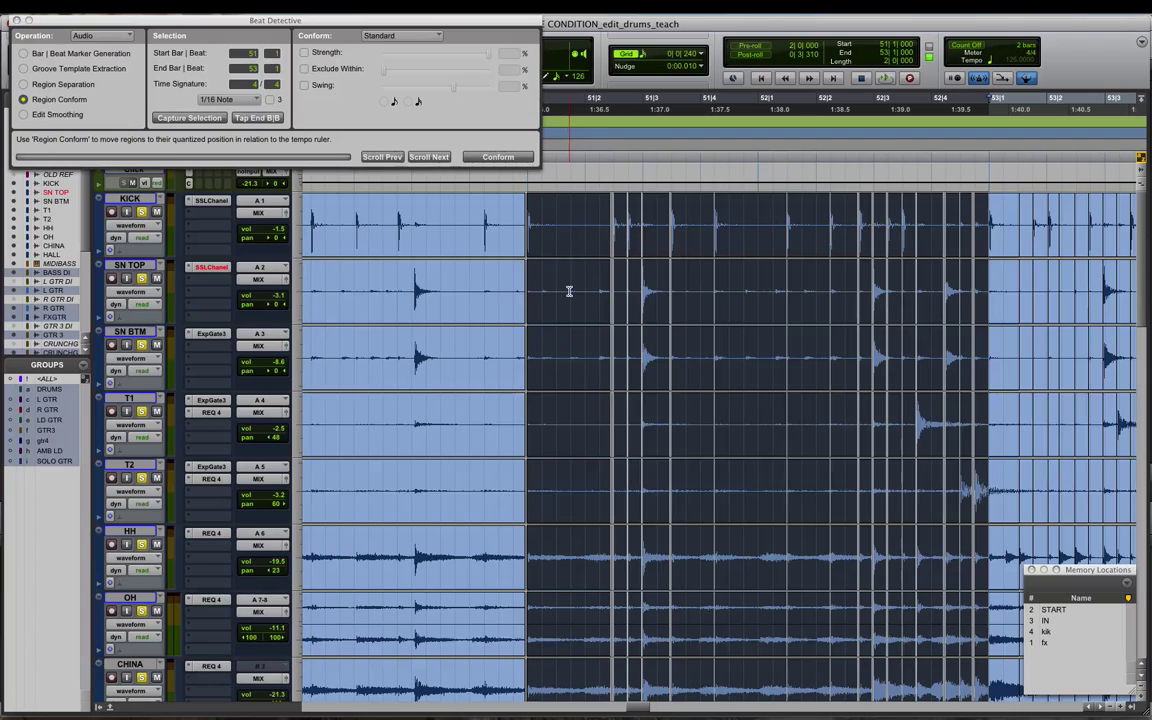
key(space)
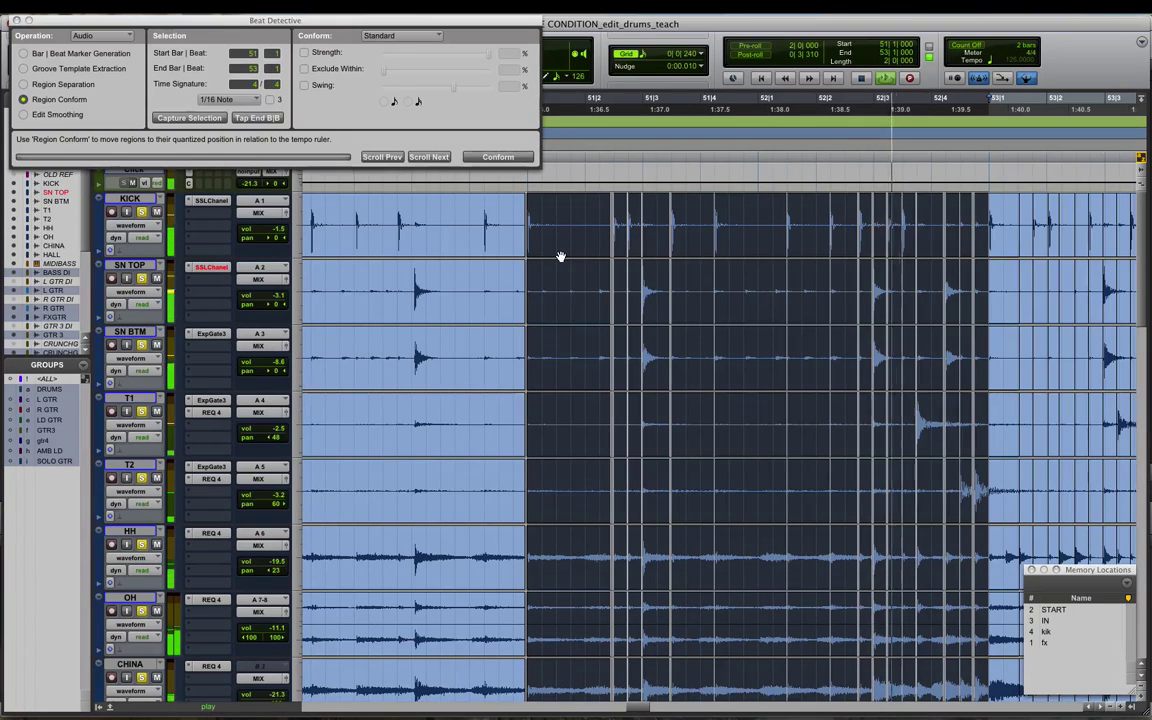
key(space)
Separate the drum regions at 51|2|000 and select the piece up to the next kick hit
click(573, 223)
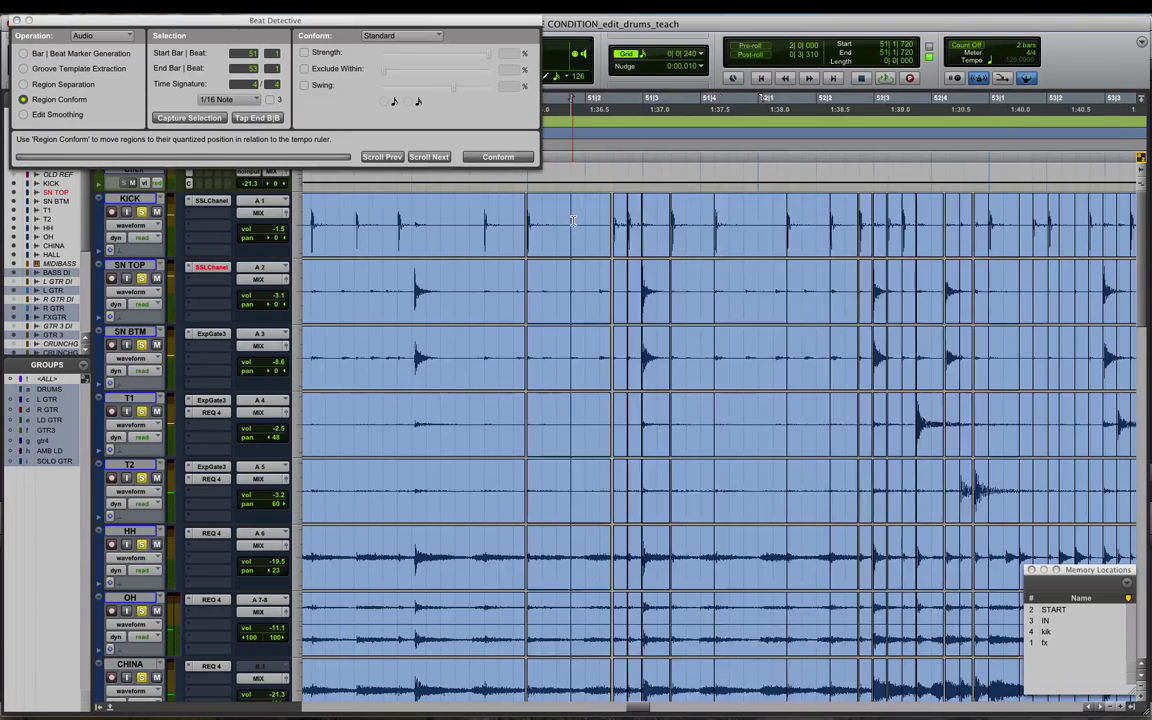
key(t)
scroll(632, 267, right, 2)
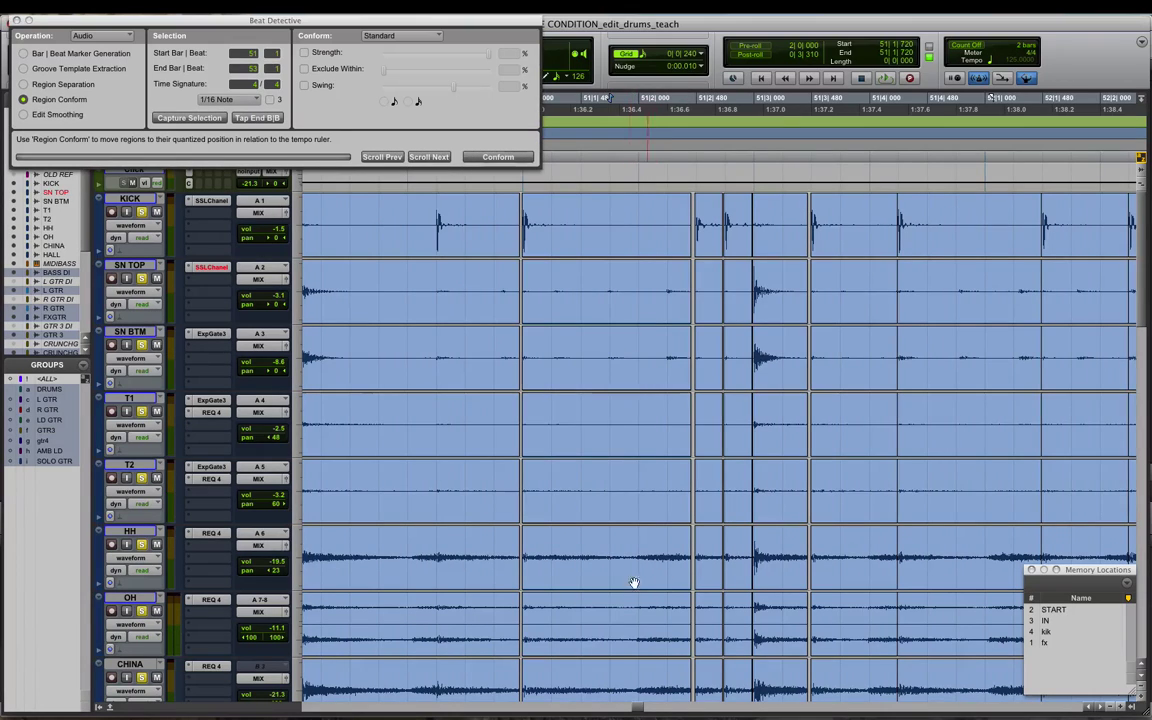
click(634, 614)
click(570, 545)
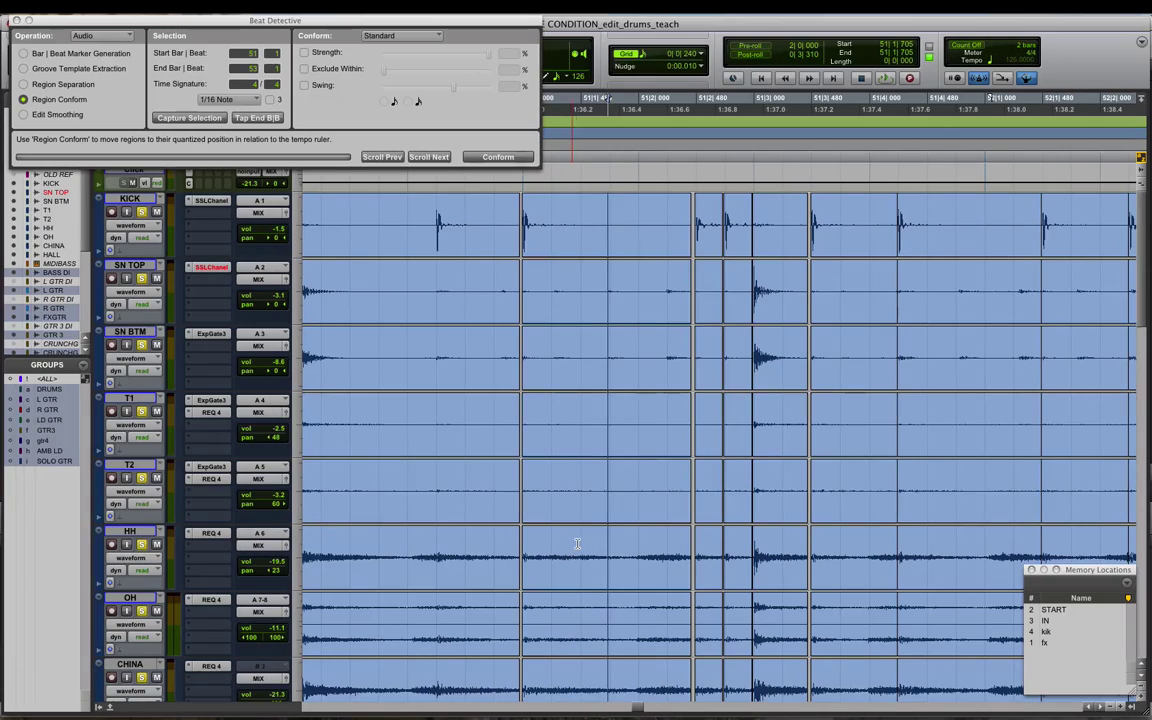
click(577, 544)
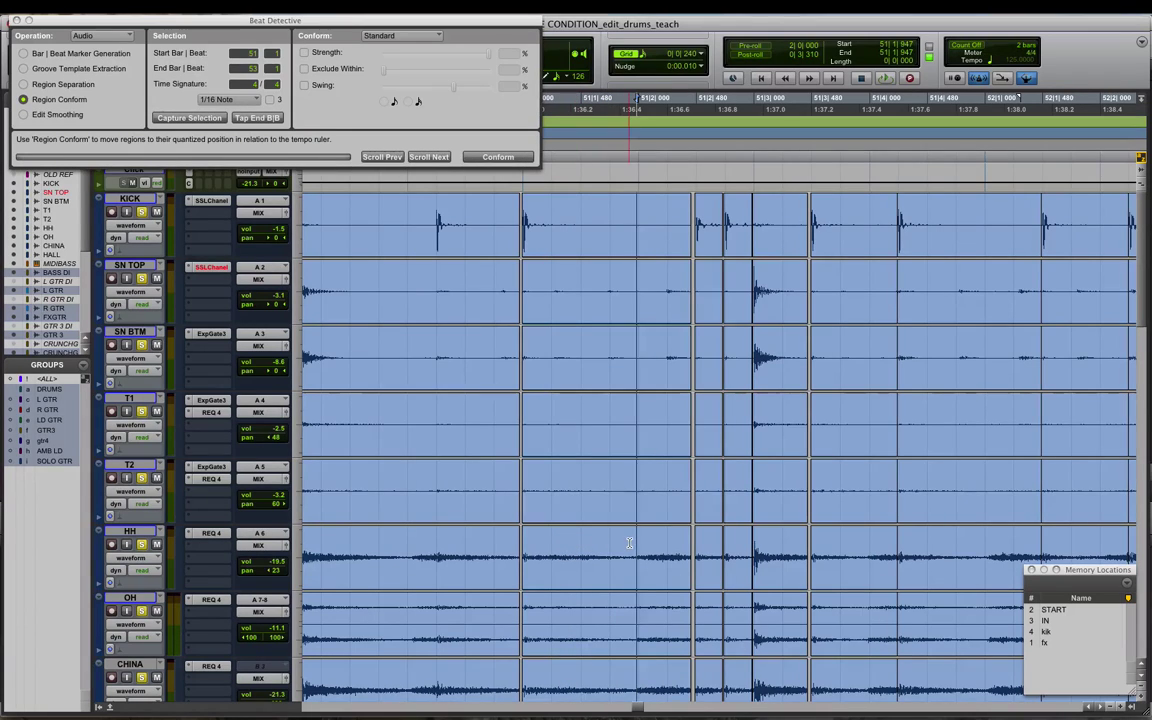
key(super+z)
key(b)
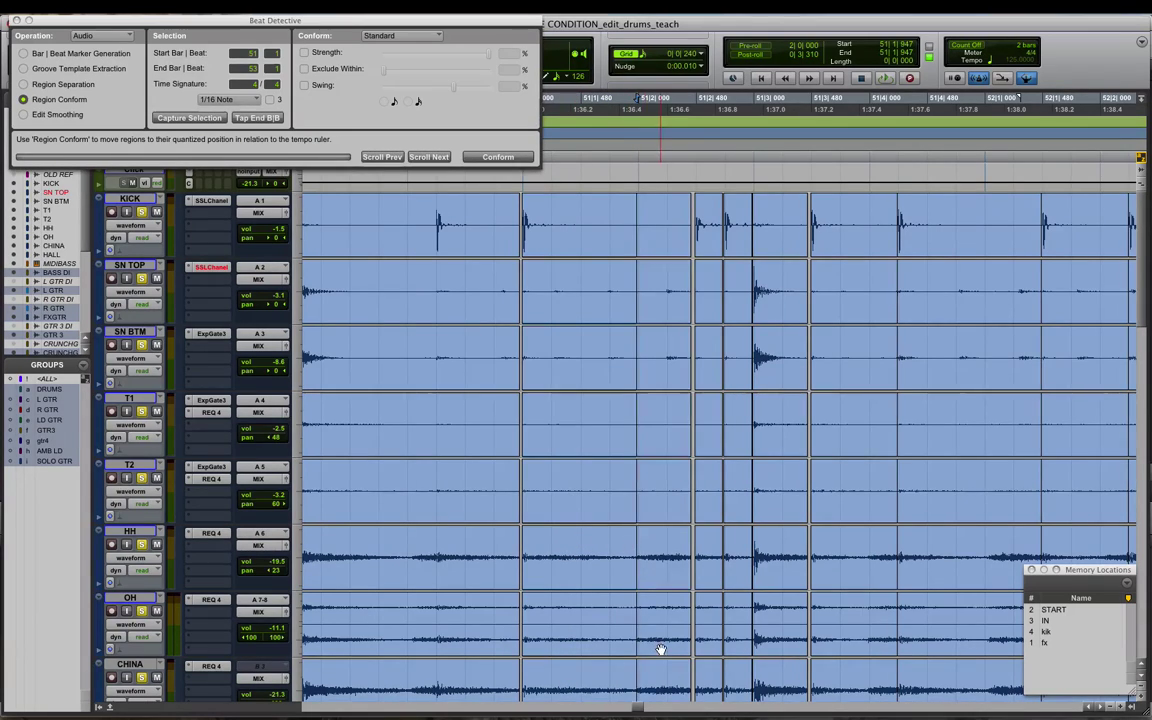
drag(661, 650, 668, 649)
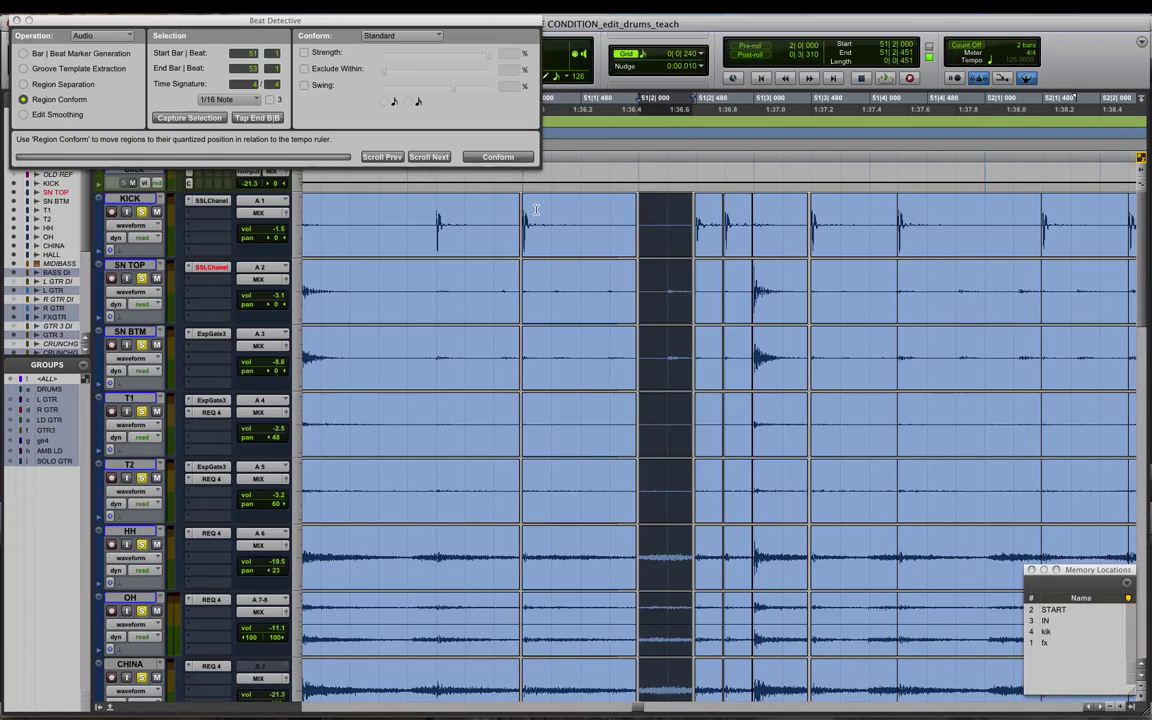
Play the drums from bar 51, and trim the start of the regions at the beat 4 kick hit back to 51|4|000
click(577, 267)
scroll(578, 262, right, 5)
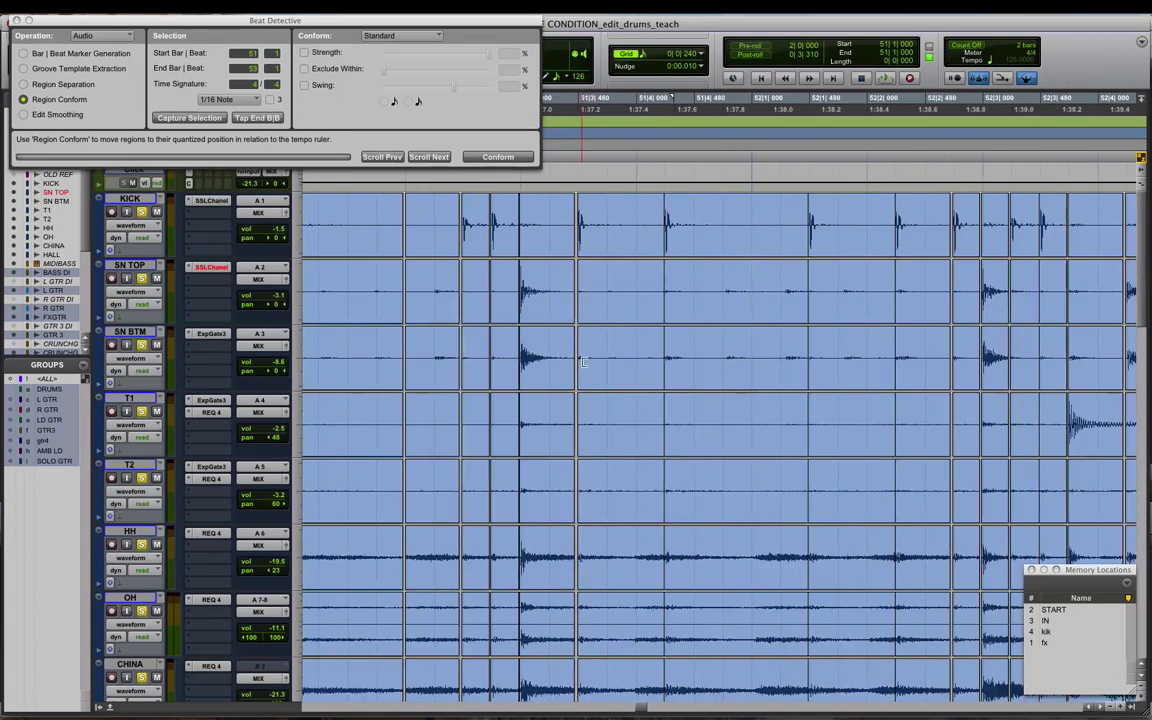
key(space)
click(608, 221)
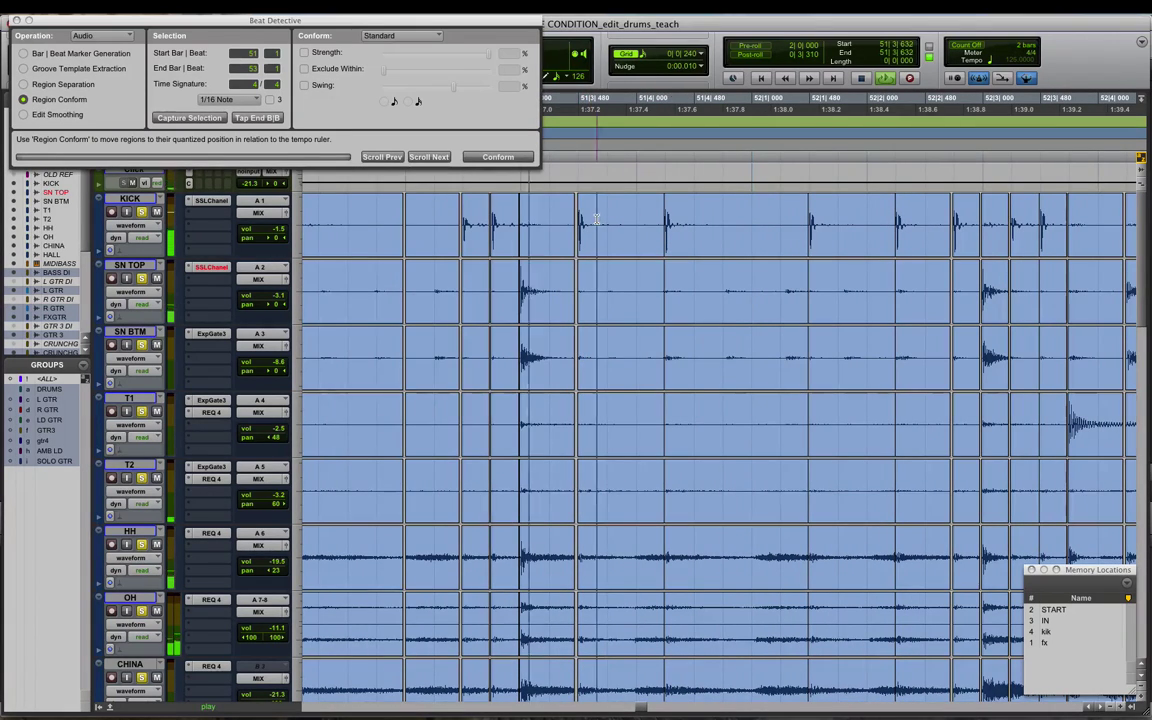
key(space)
click(635, 232)
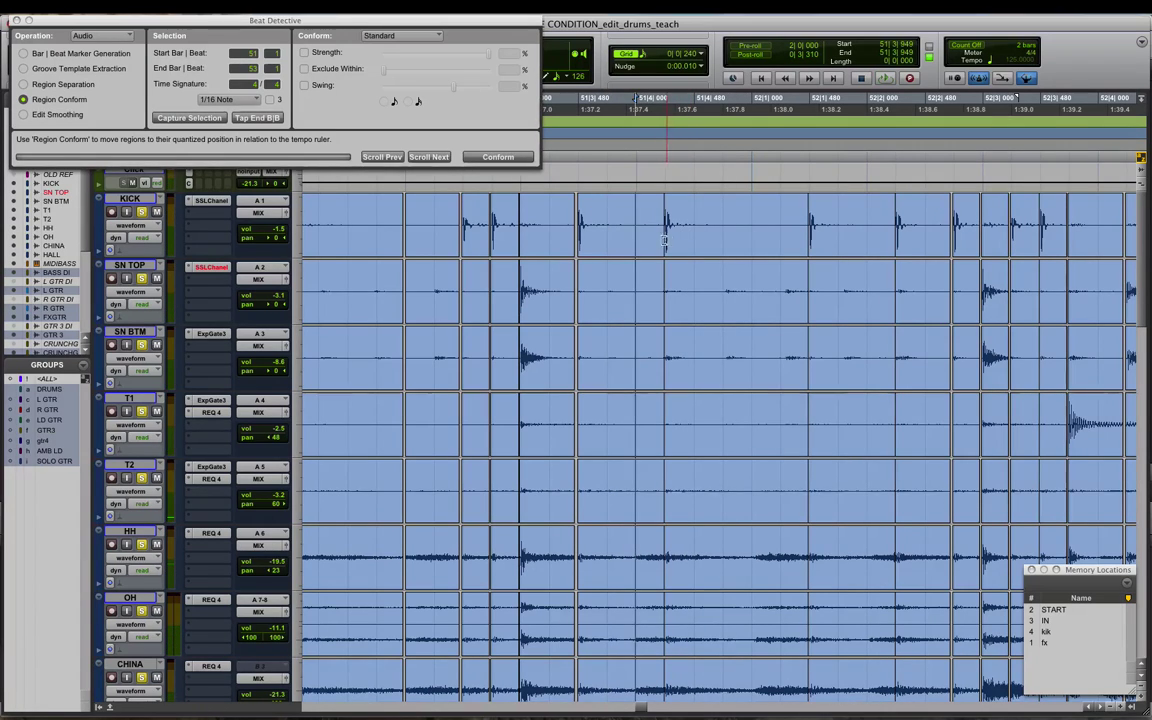
click(651, 239)
drag(660, 230, 662, 231)
Separate the drum regions at 52|1|000 and select the piece before the next kick hit
click(711, 220)
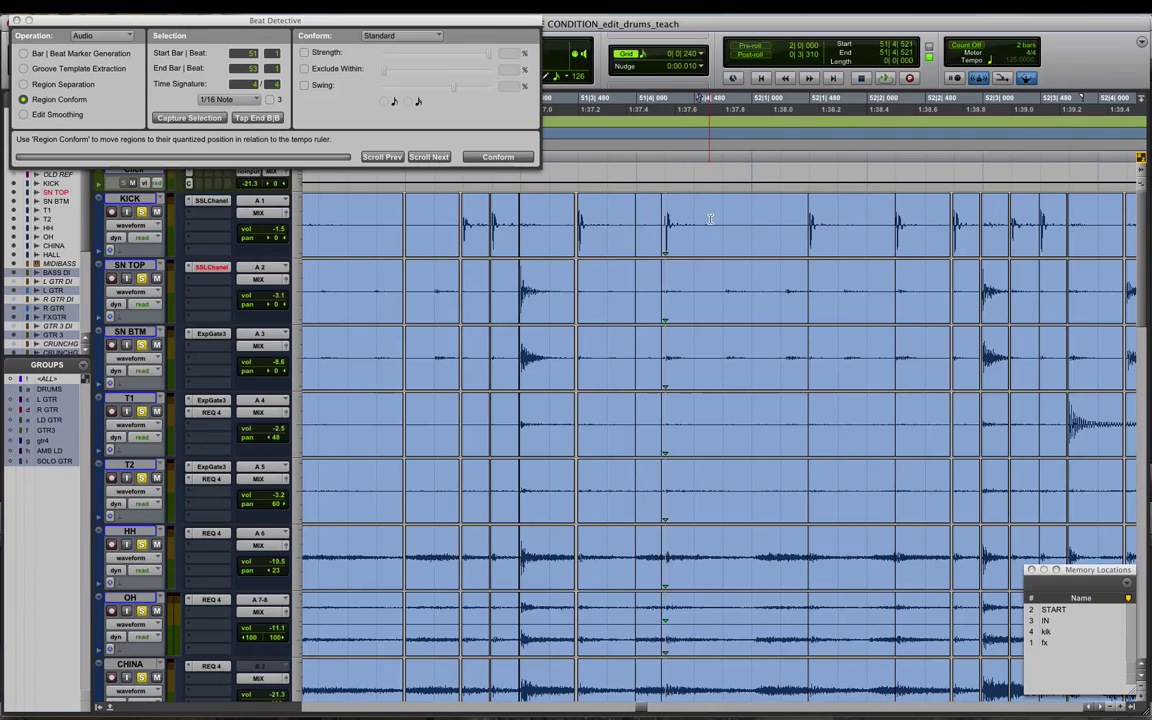
key(Tab)
key(Tab)
key(b)
click(772, 241)
drag(771, 241, 766, 208)
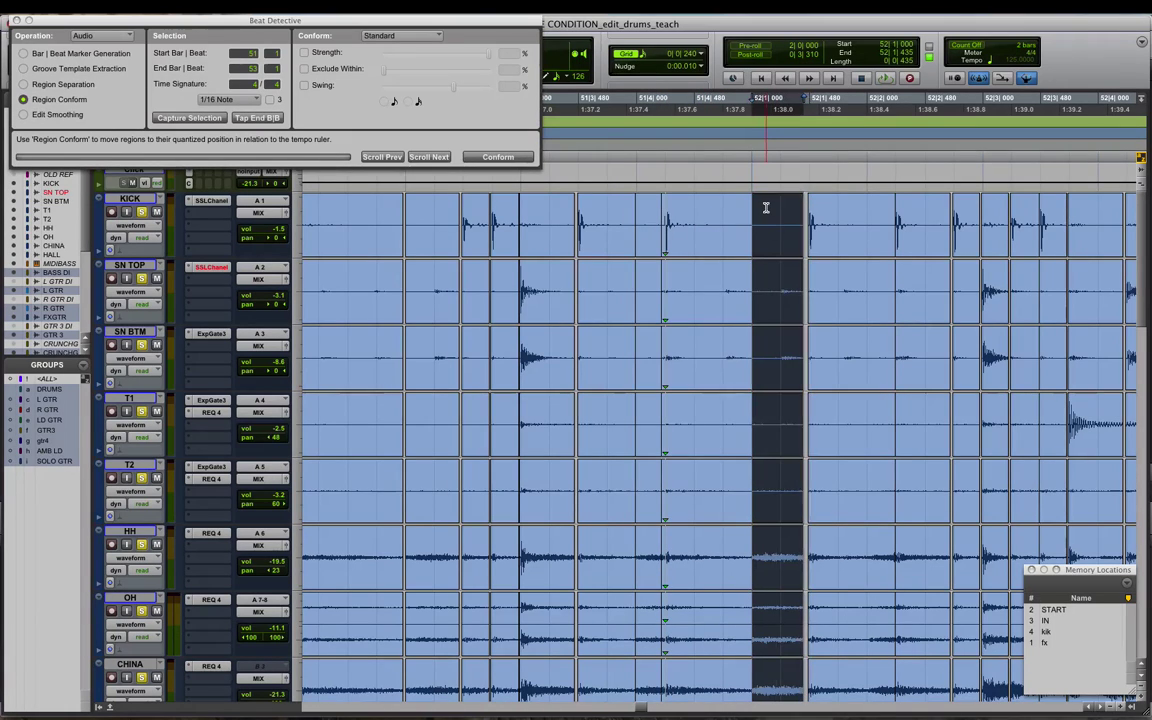
Separate the drum regions at 52|2|000 and select the piece up to 52|2|218
click(762, 209)
scroll(762, 209, right, 4)
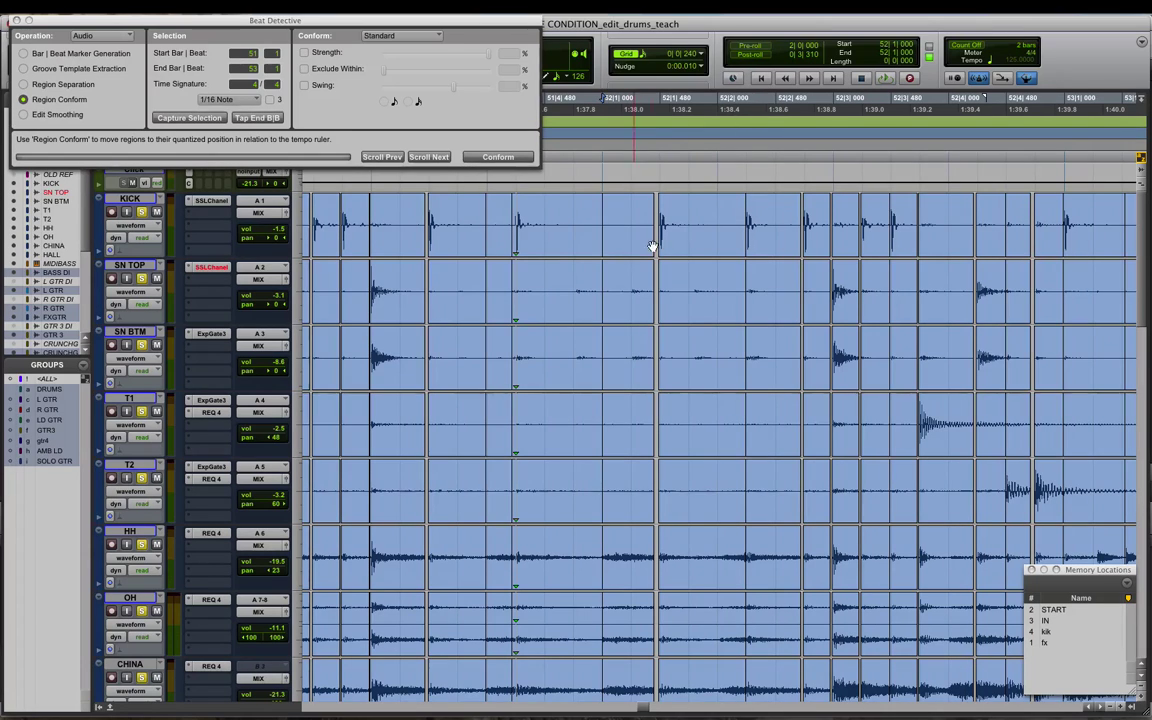
key(Tab)
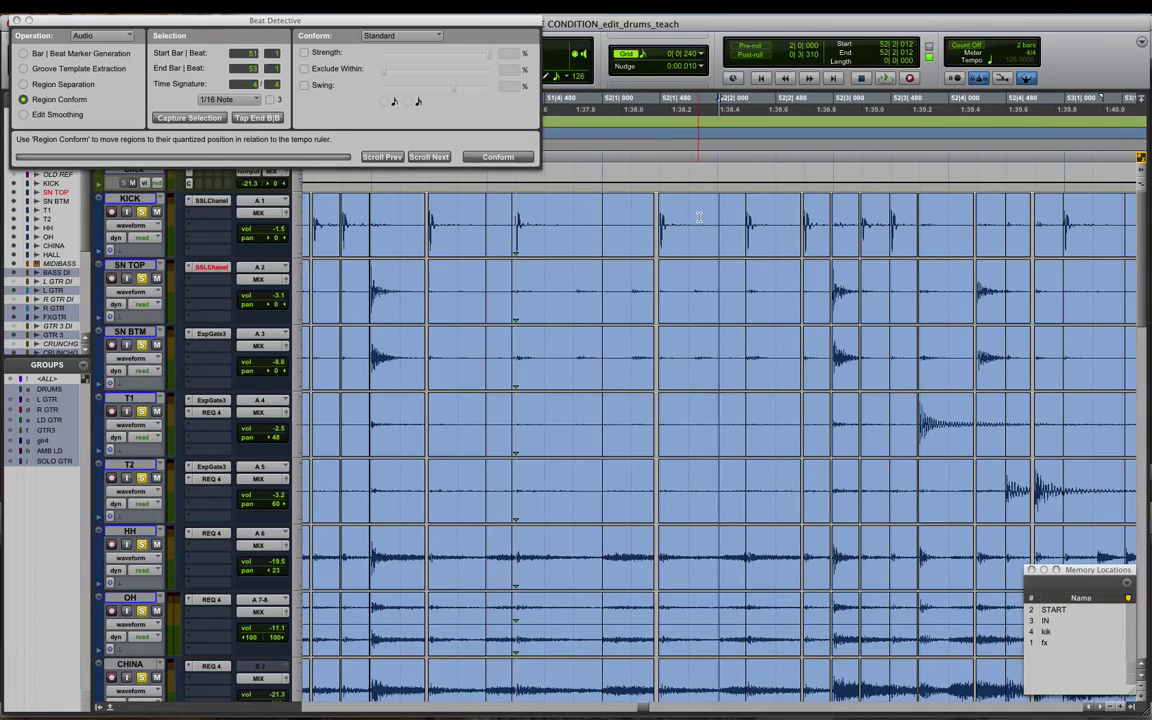
drag(733, 238, 724, 241)
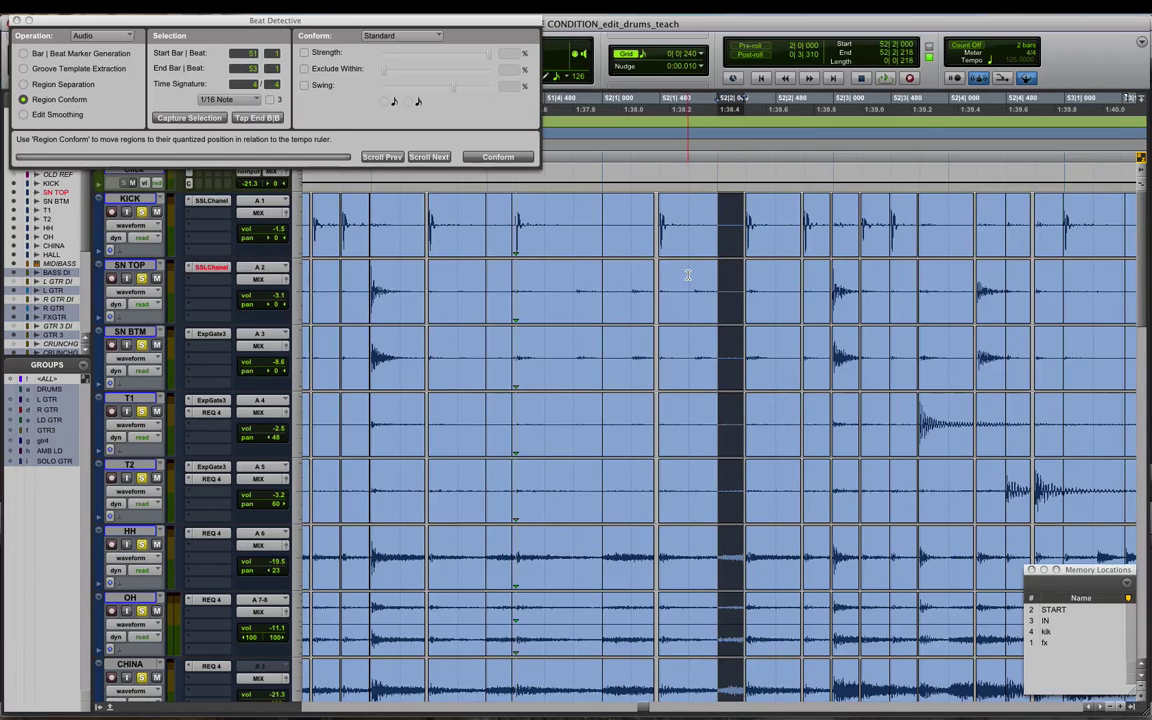
Separate the drum regions at 52|4|000 and select the piece up to 52|4|202
scroll(687, 279, right, 8)
click(616, 213)
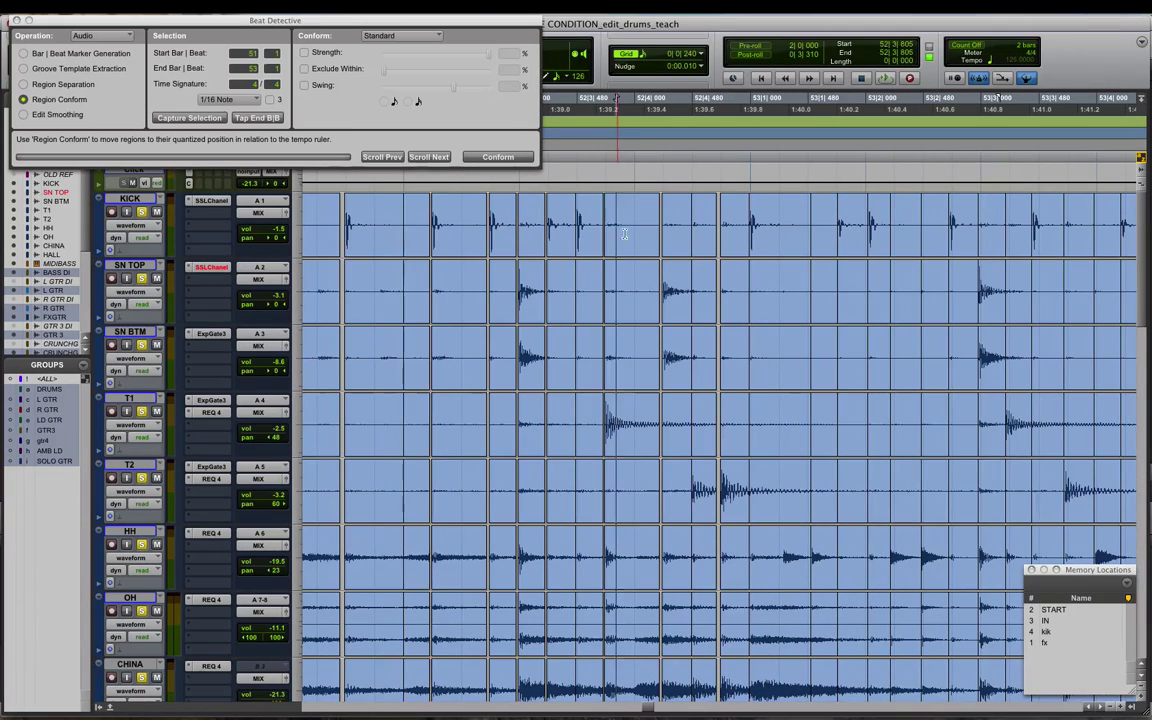
key(Tab)
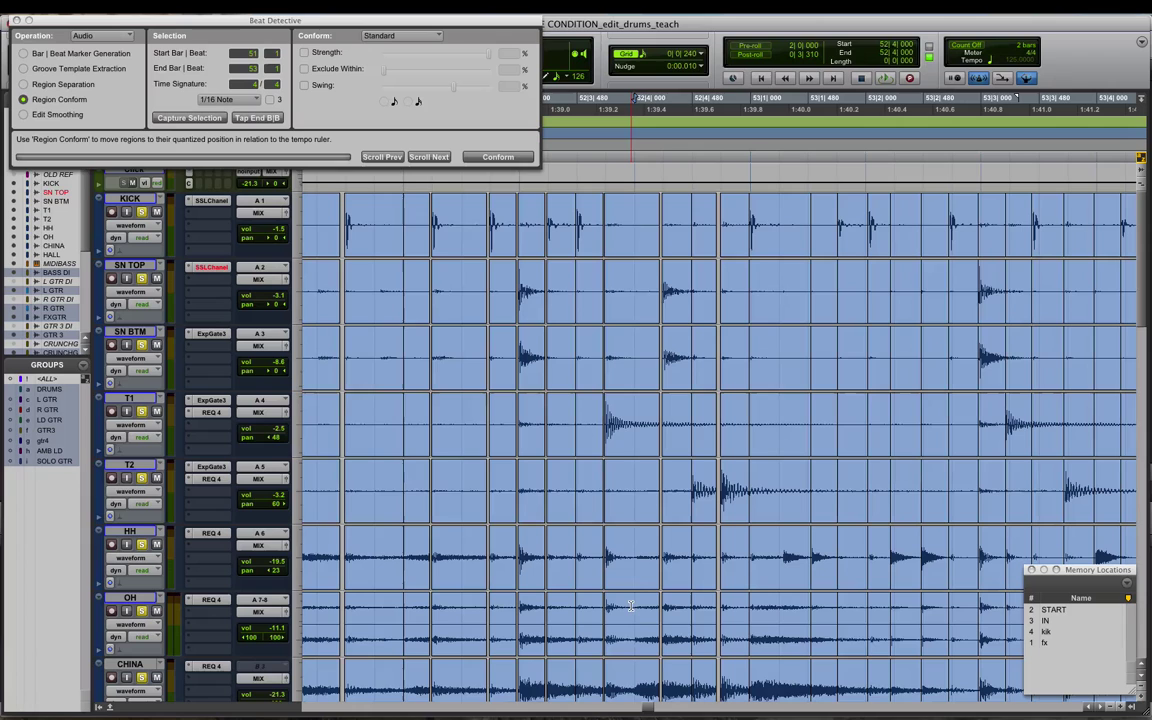
drag(629, 606, 643, 606)
click(629, 606)
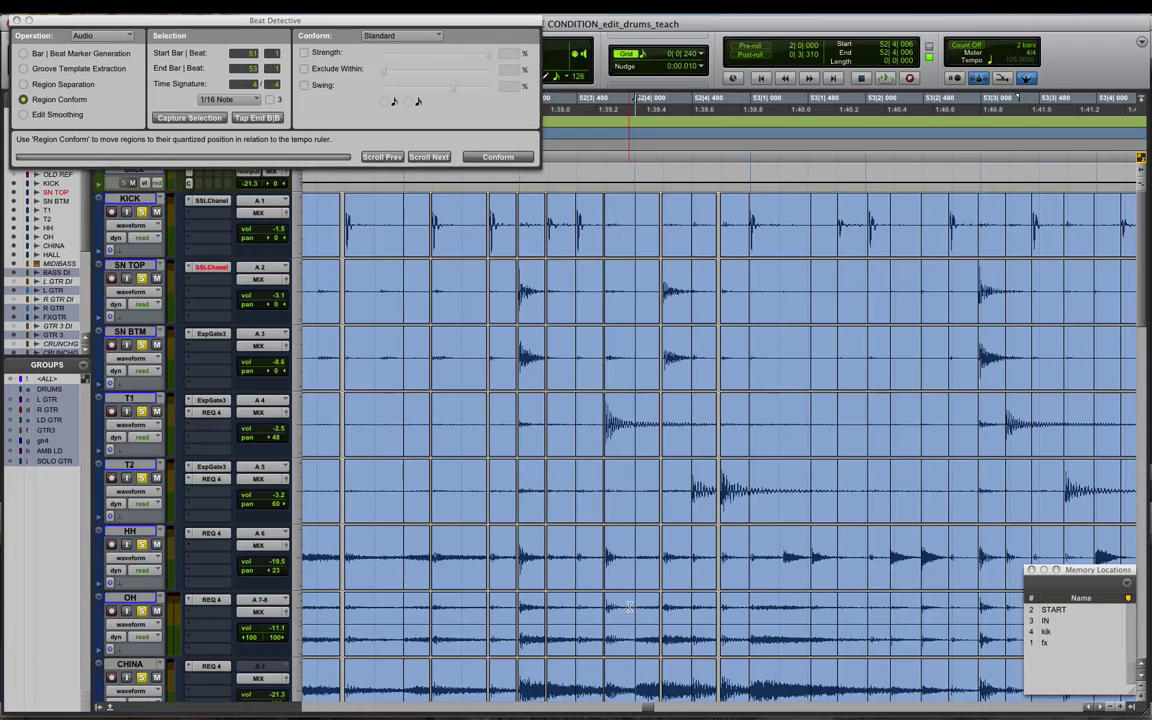
click(641, 634)
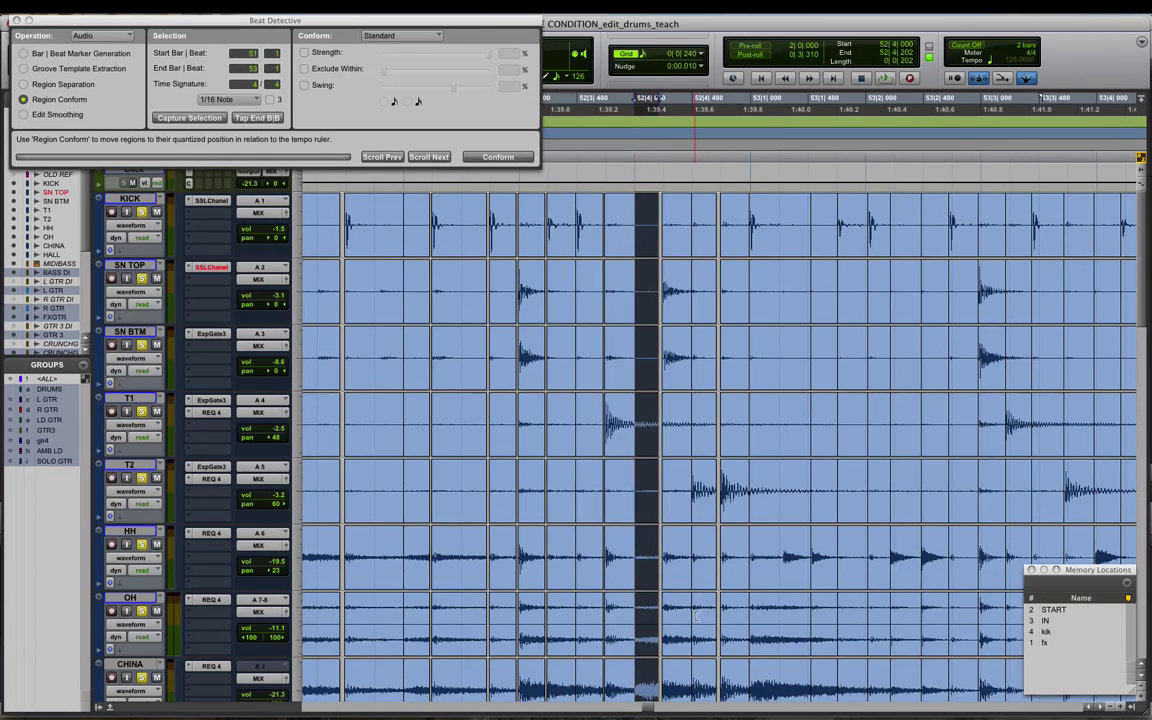
scroll(690, 600, right, 3)
key(r)
key(r)
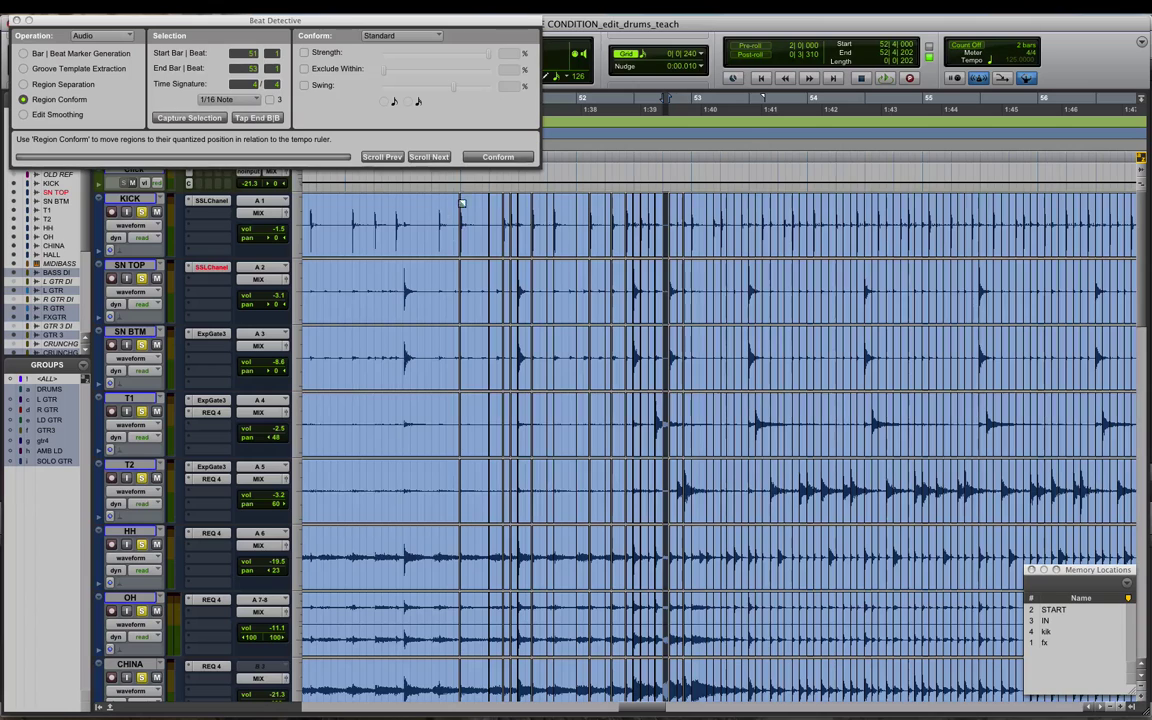
Play the edited drums from bar 51 and locate the downbeat at 53|1|000
click(460, 185)
key(space)
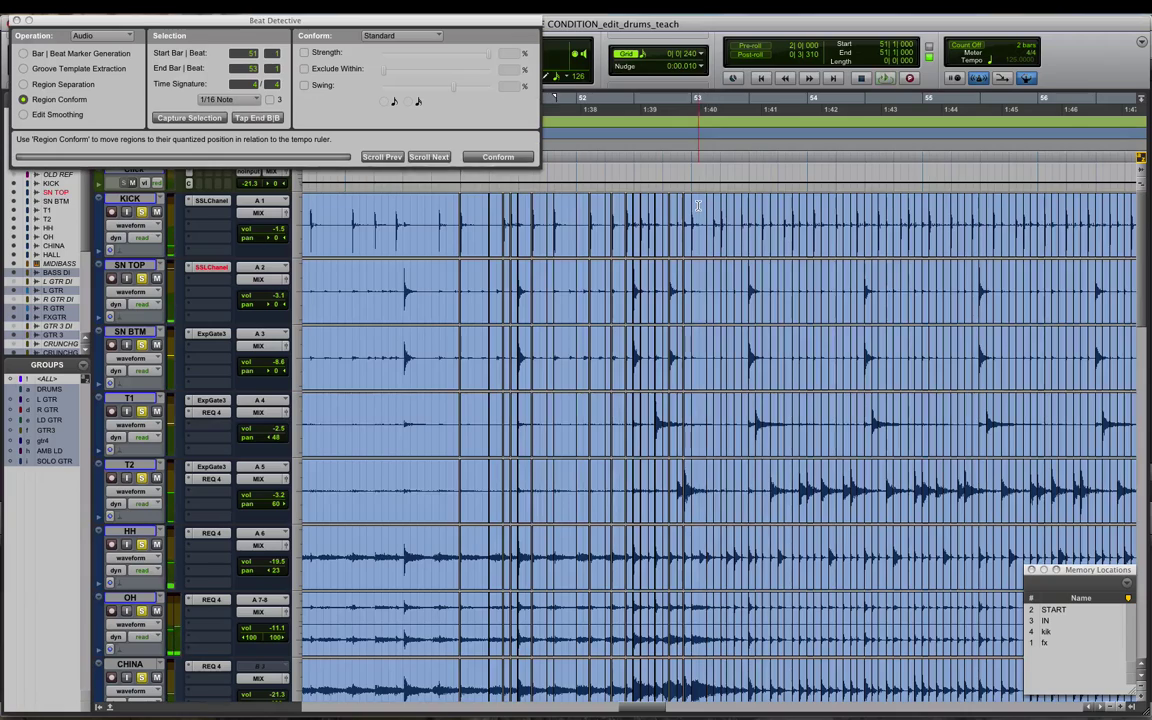
key(t)
key(t)
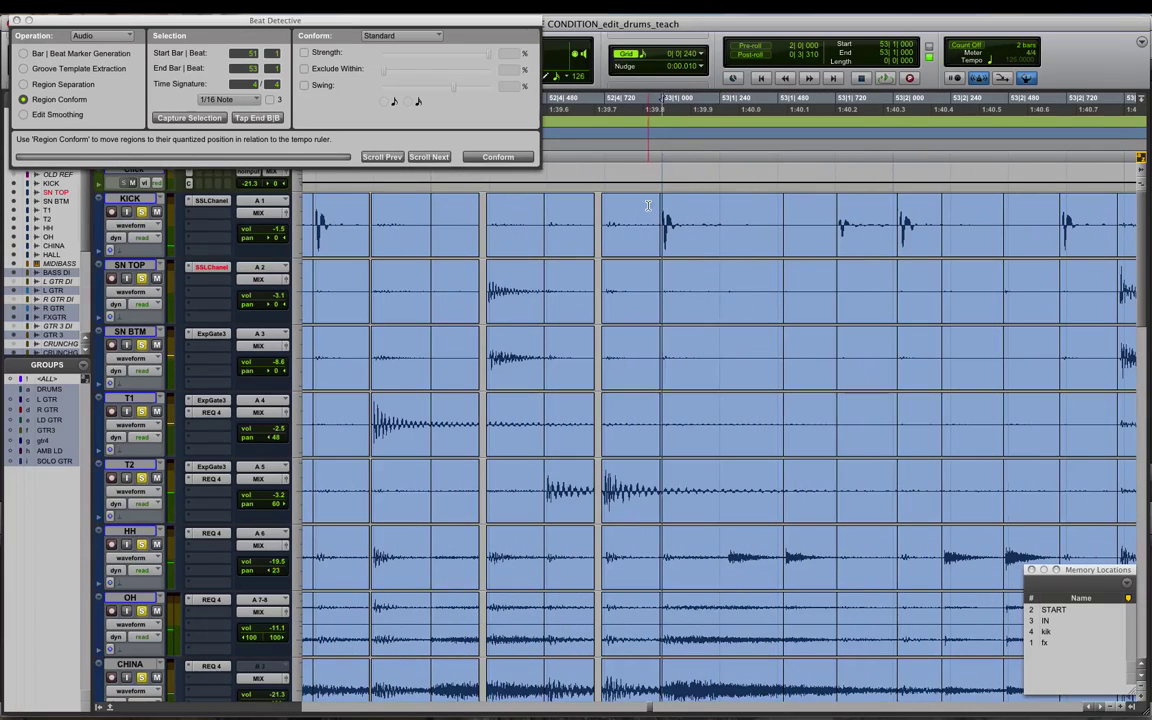
Select the drums from 53|1|000 to 57|1|000, capture that range in Beat Detective and conform the regions to 1/16 notes
click(685, 211)
key(r)
key(r)
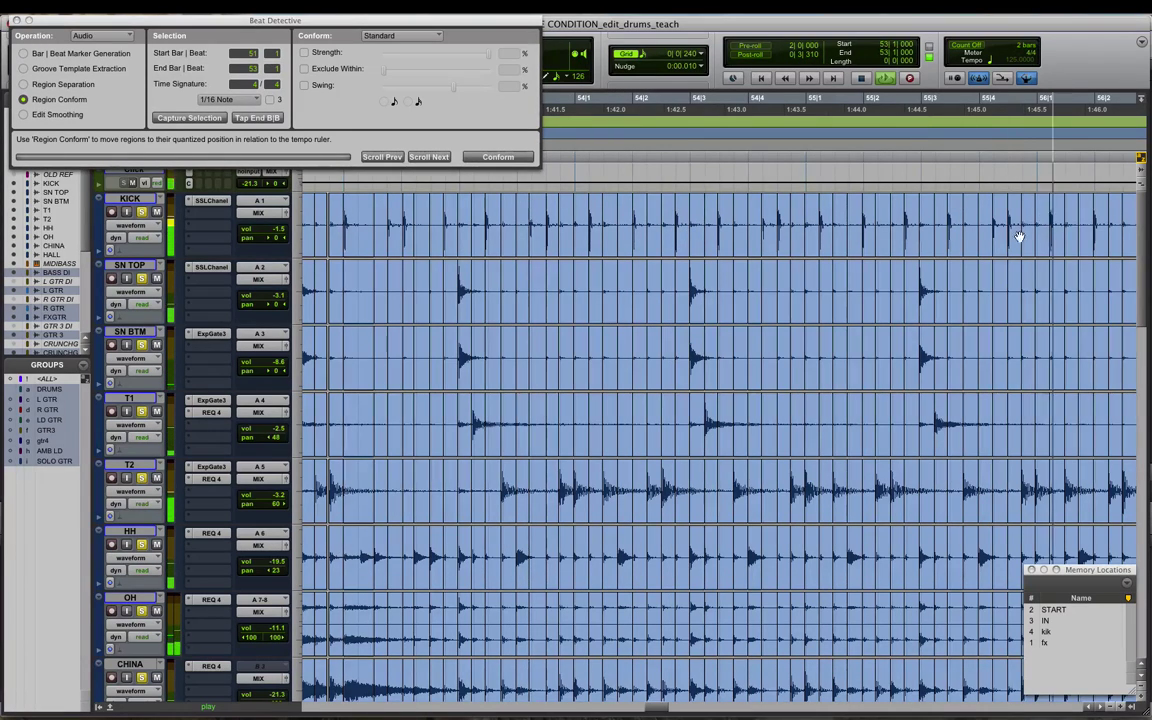
key(r)
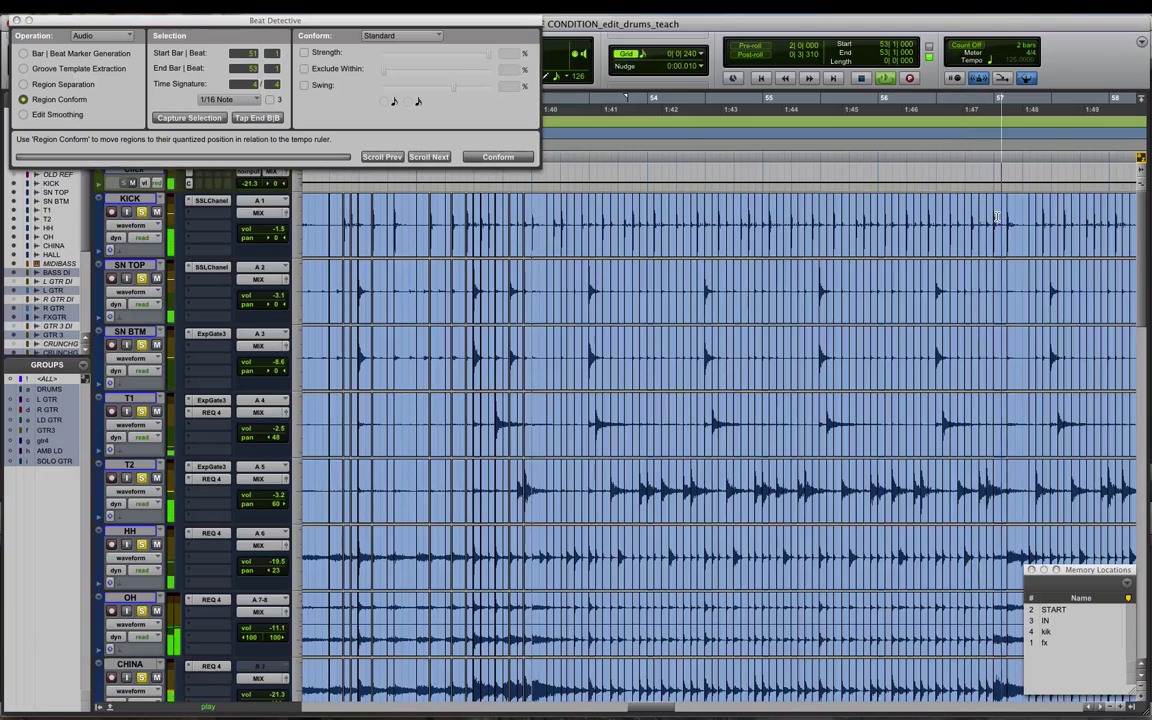
shift+click(997, 217)
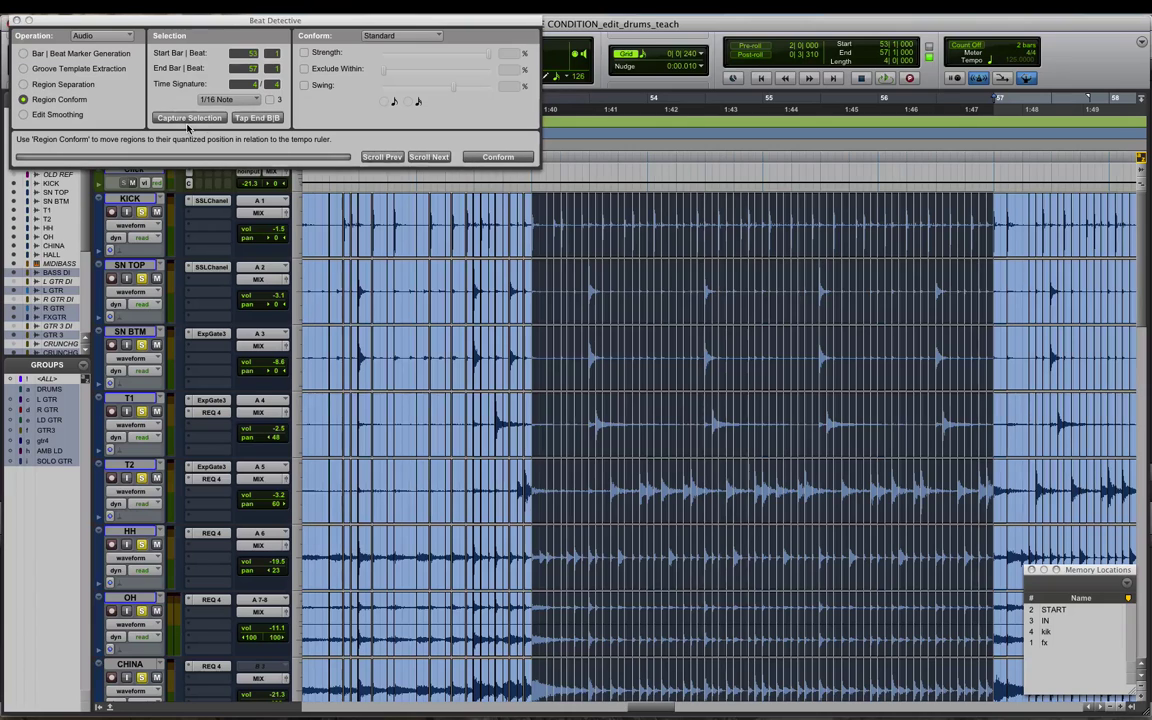
click(480, 160)
Inspect the conformed regions around bar 53 and play the drums from 53|1|000
key(t)
key(t)
key(t)
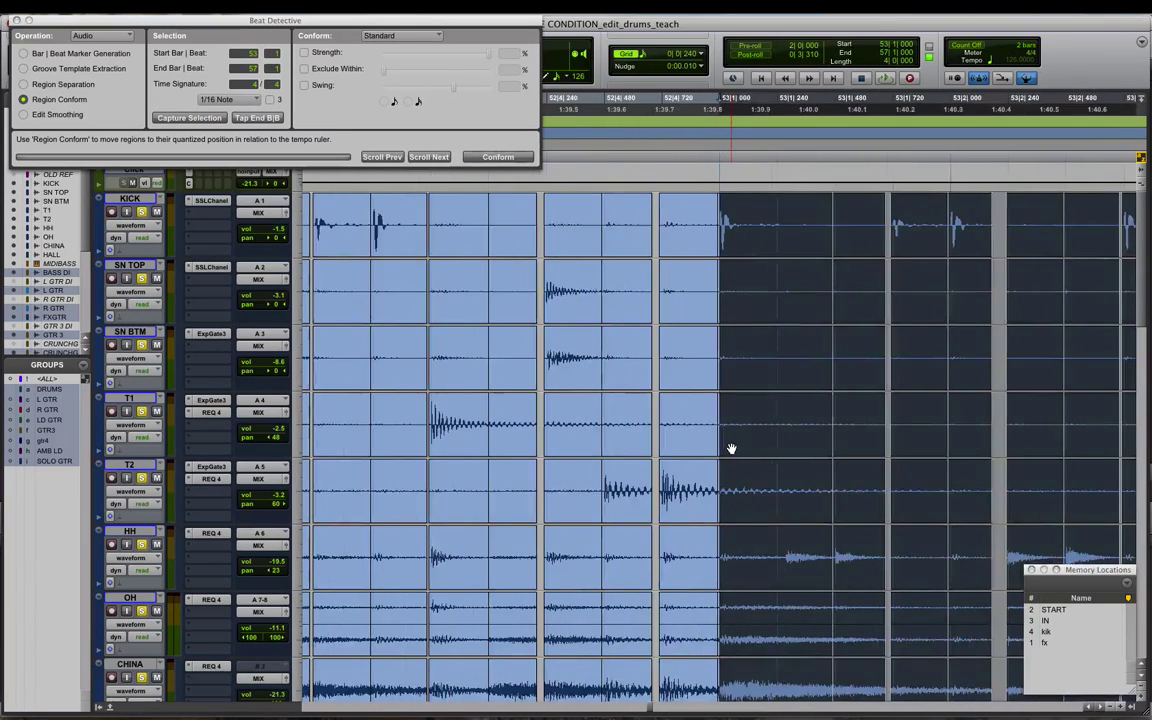
scroll(732, 450, right, 1)
click(667, 240)
scroll(687, 275, right, 4)
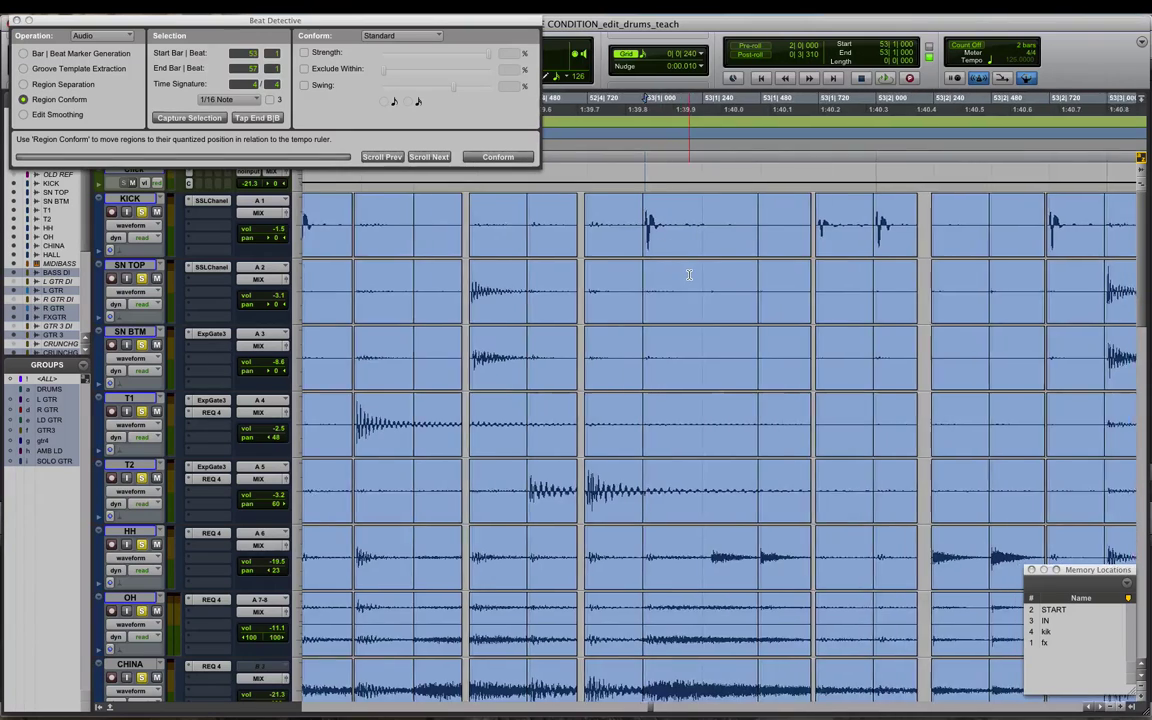
key(r)
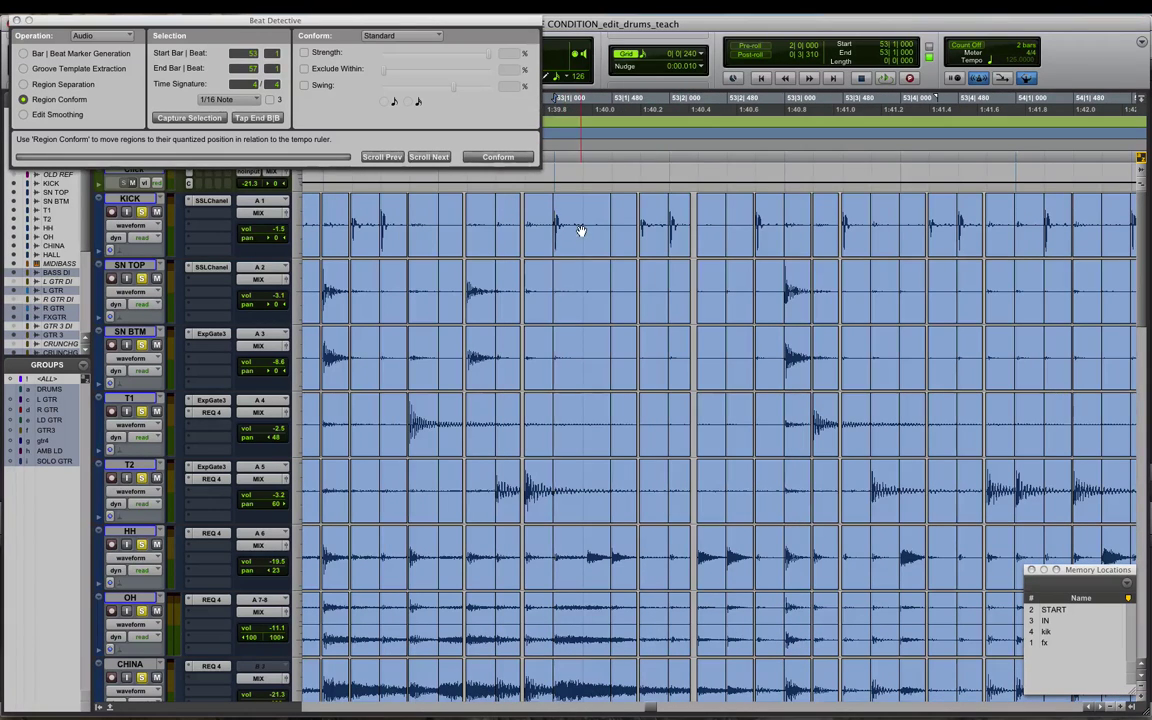
key(space)
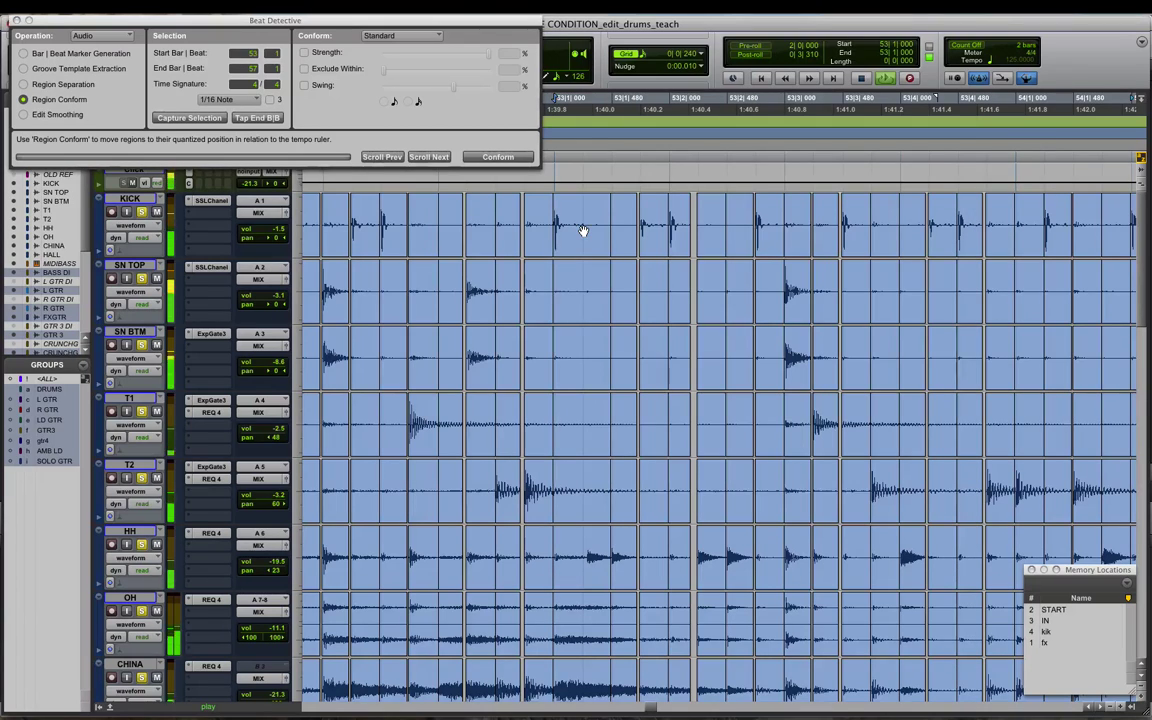
Separate the drum regions at the hi-hat hit at 53|1|278, align the slices to the 1/16 grid and play from 53|1|000
click(573, 215)
key(Tab)
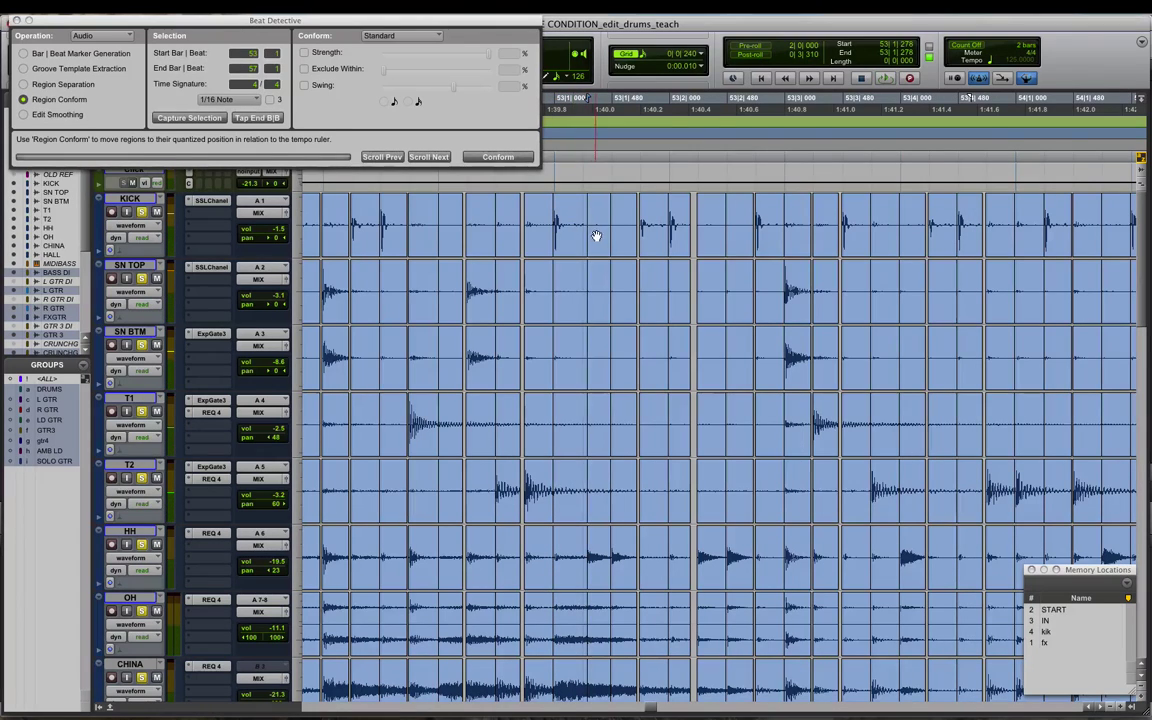
drag(597, 236, 593, 240)
click(562, 197)
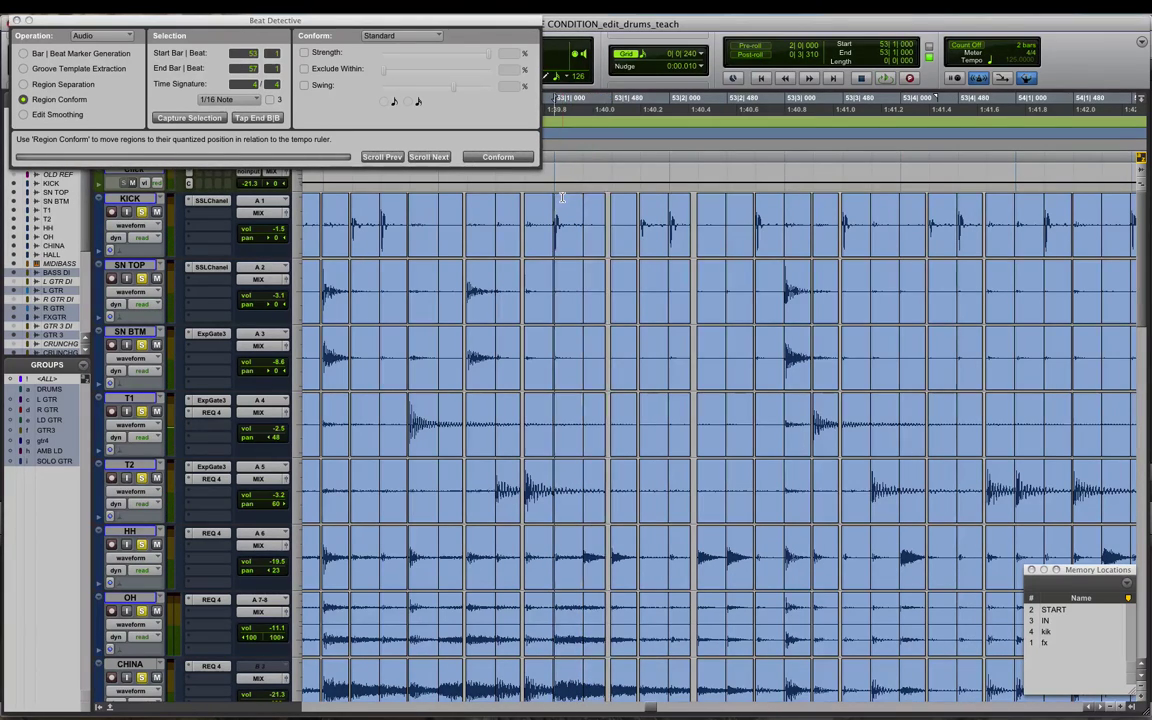
key(space)
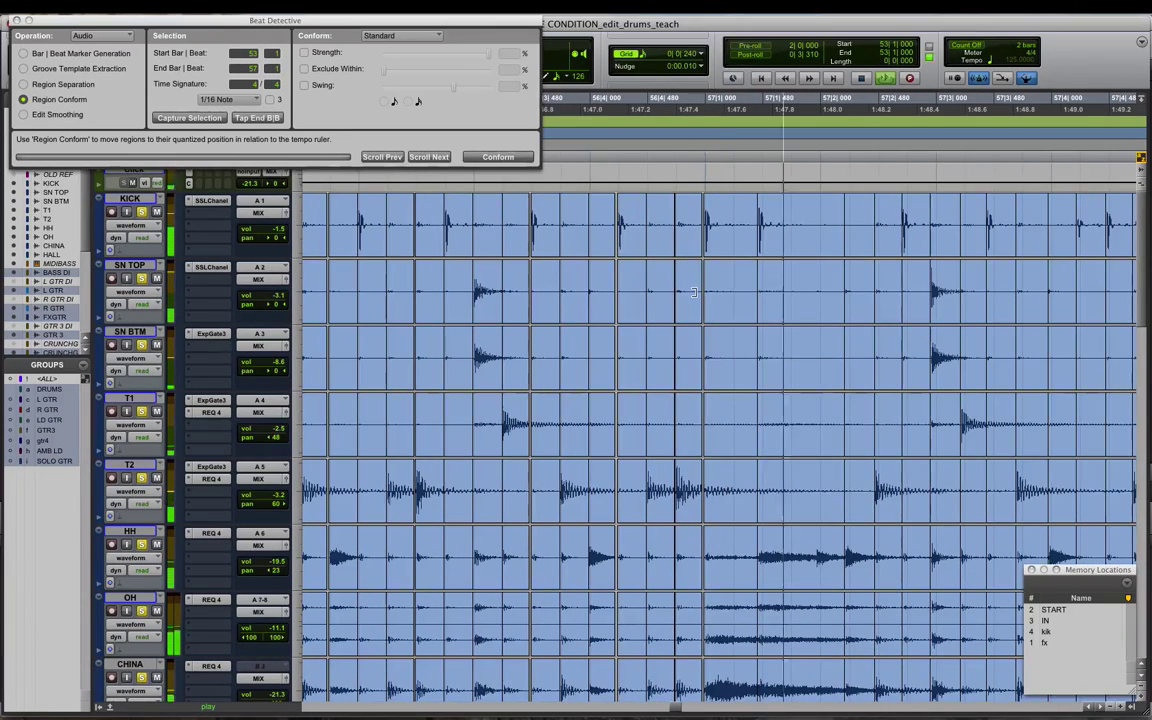
Select the drums from 57|1|000 to 60|1|000, capture that range in Beat Detective and conform the regions to 1/16 notes
click(712, 205)
key(r)
key(r)
scroll(721, 204, right, 5)
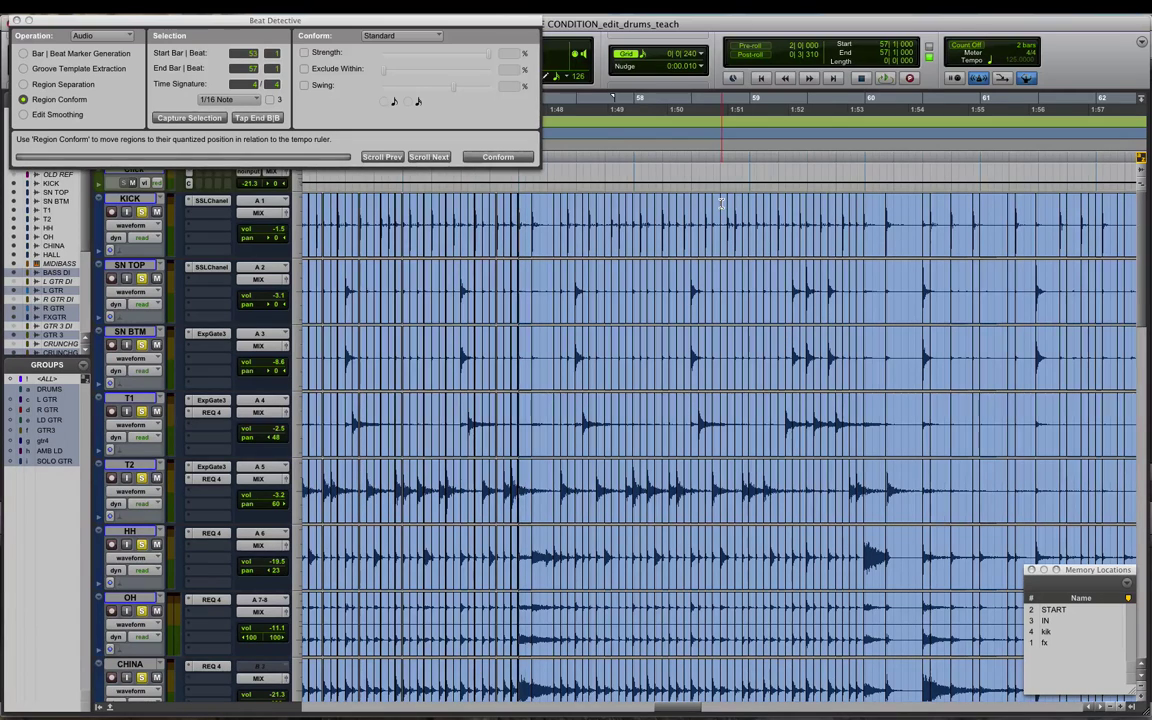
shift+click(867, 210)
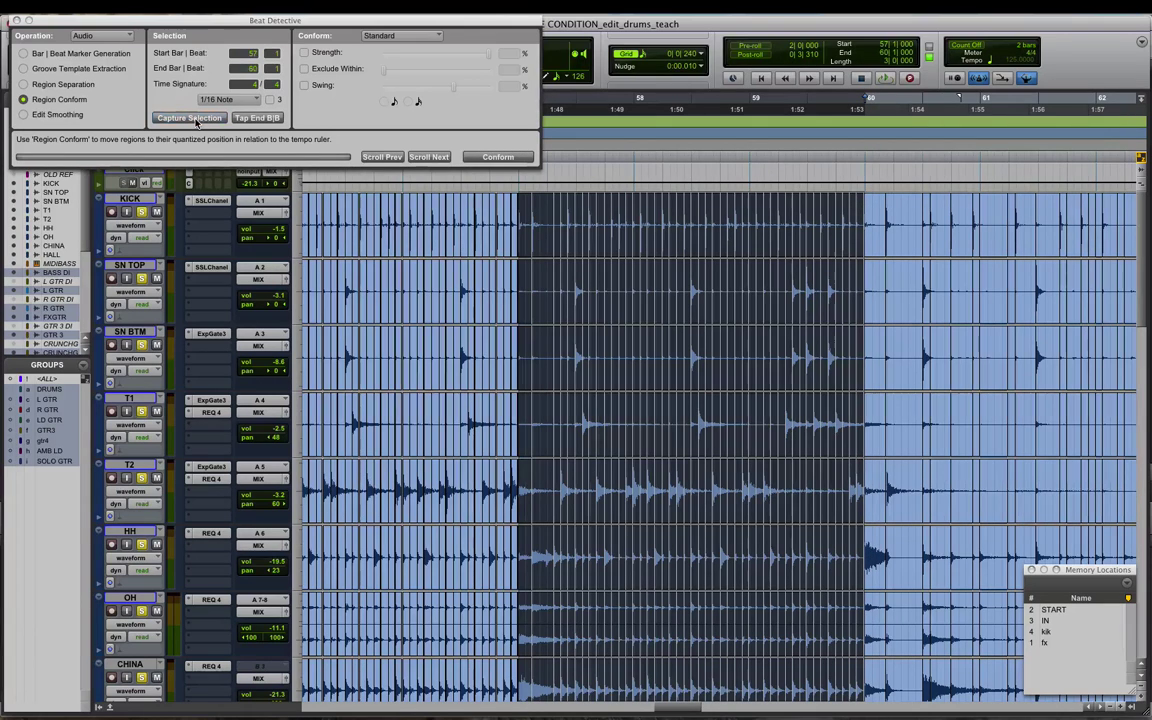
click(482, 158)
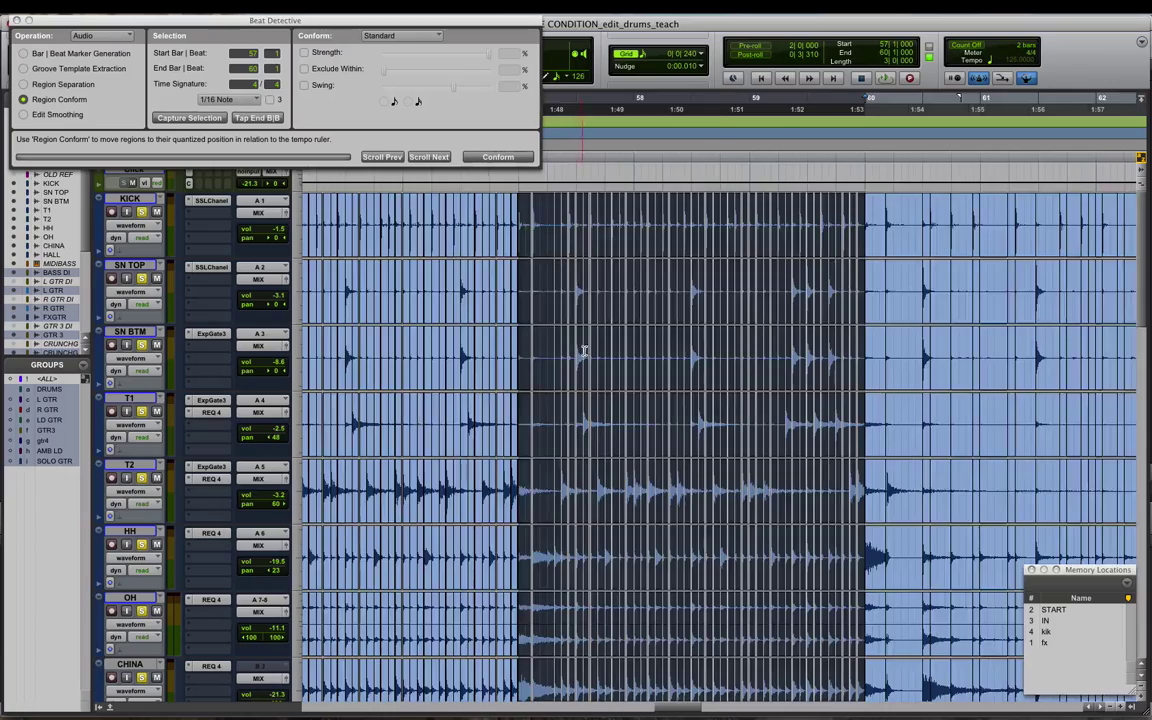
Play the newly conformed drums from 57|1|000 to check for missed slices
key(t)
key(t)
click(731, 213)
key(space)
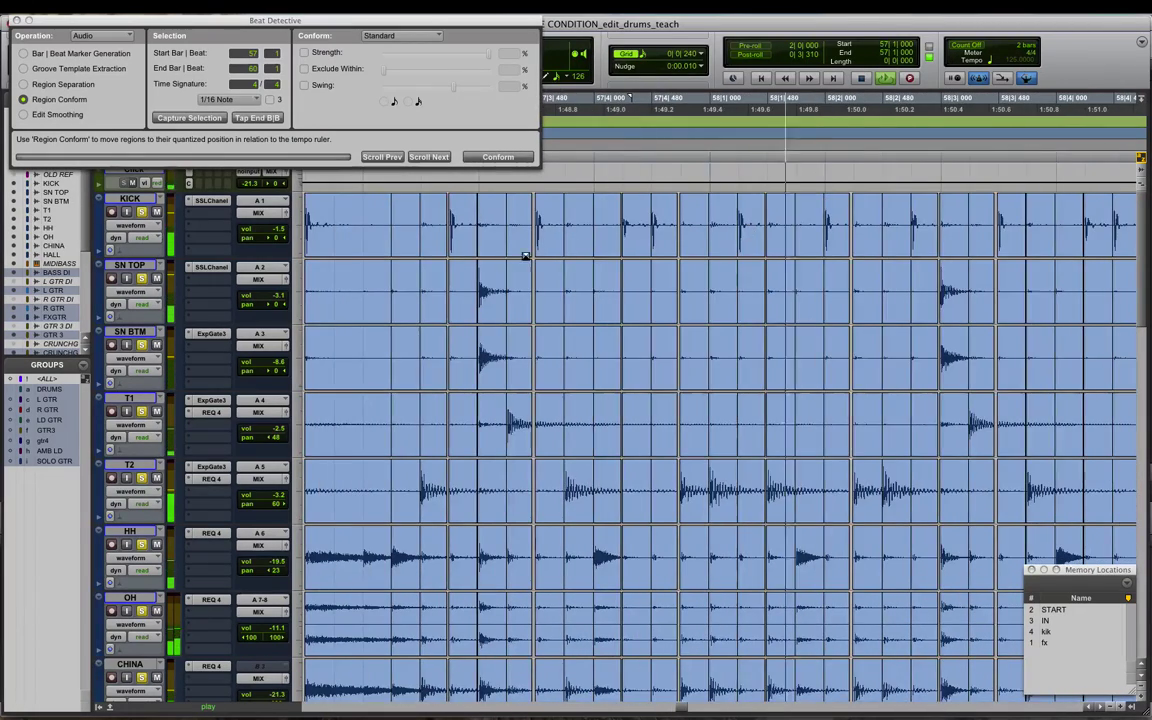
Separate the drum regions around the missed hi-hat hit in bar 57 and select the piece from 57|2|000 to 57|2|214
double_click(435, 232)
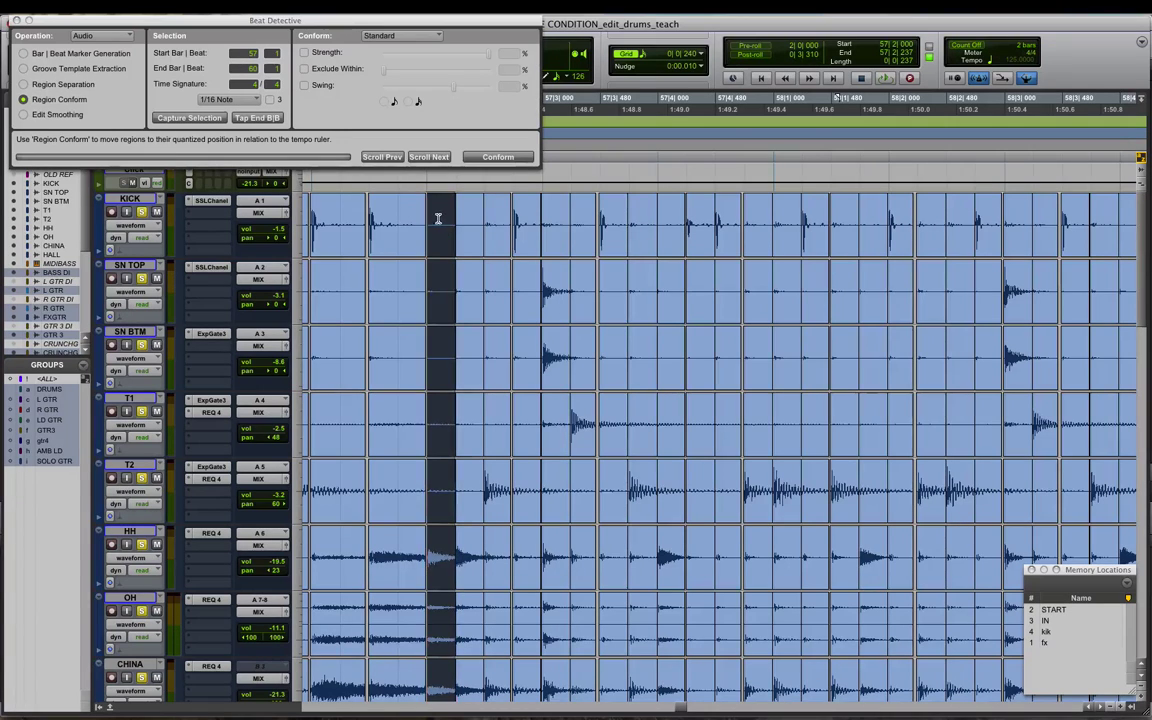
click(439, 219)
drag(452, 218, 451, 217)
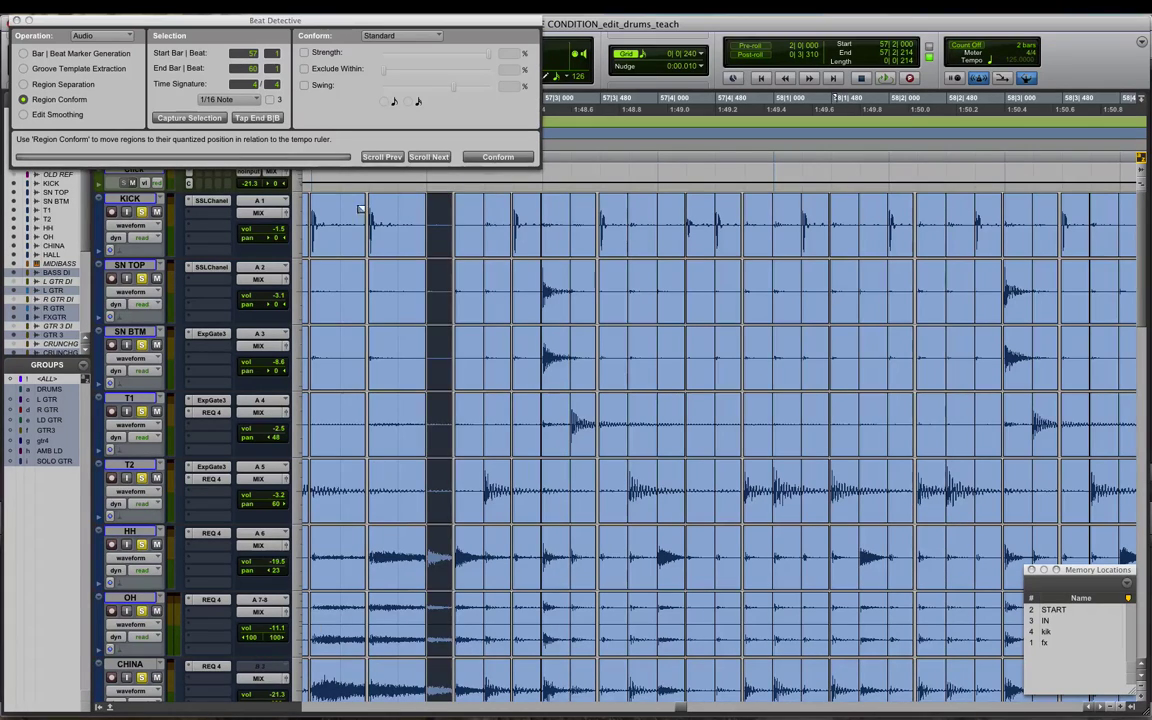
Play the corrected drums from 57|1|000 and locate the downbeat at 60|1|000
click(318, 207)
key(space)
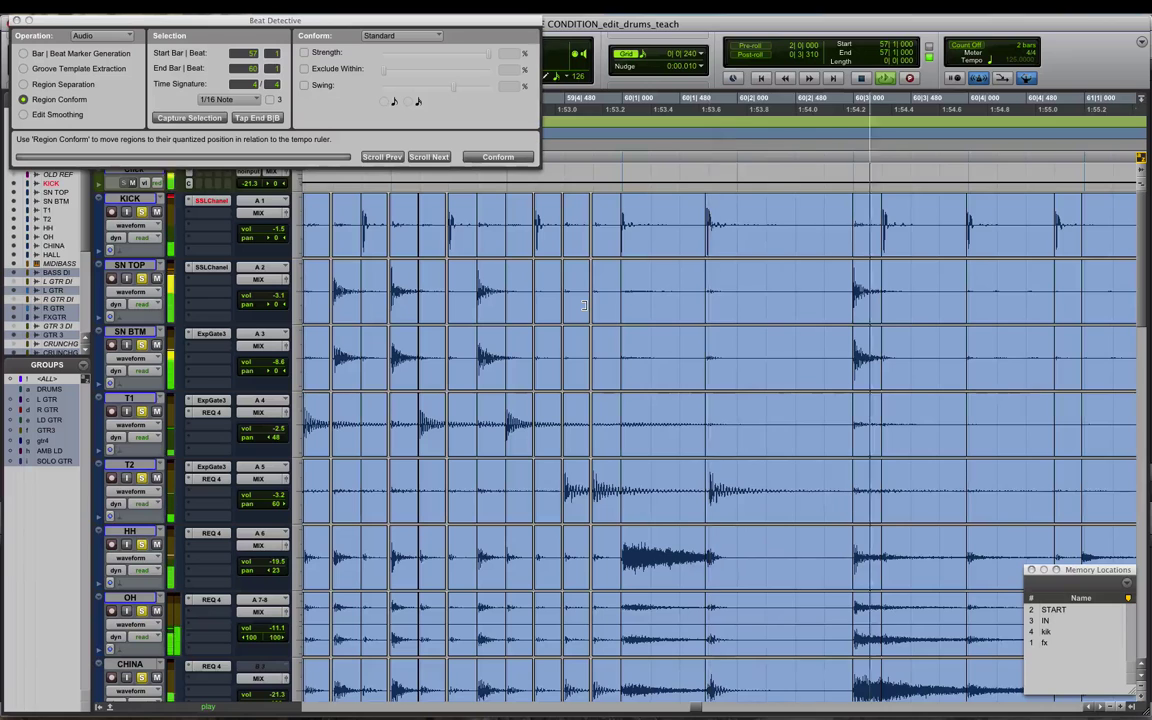
click(636, 208)
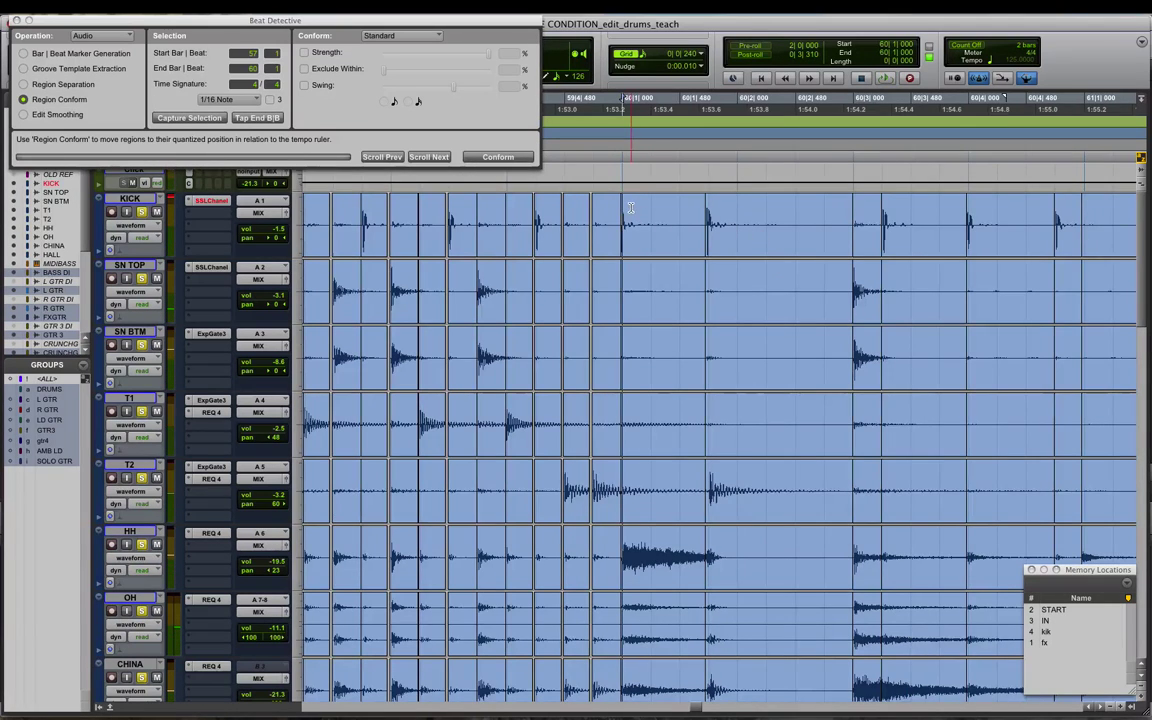
Trim the start of the drum regions at bar 60 back to 59|4|940, ahead of the kick hit
key(r)
key(t)
key(t)
key(t)
key(t)
drag(722, 230, 704, 229)
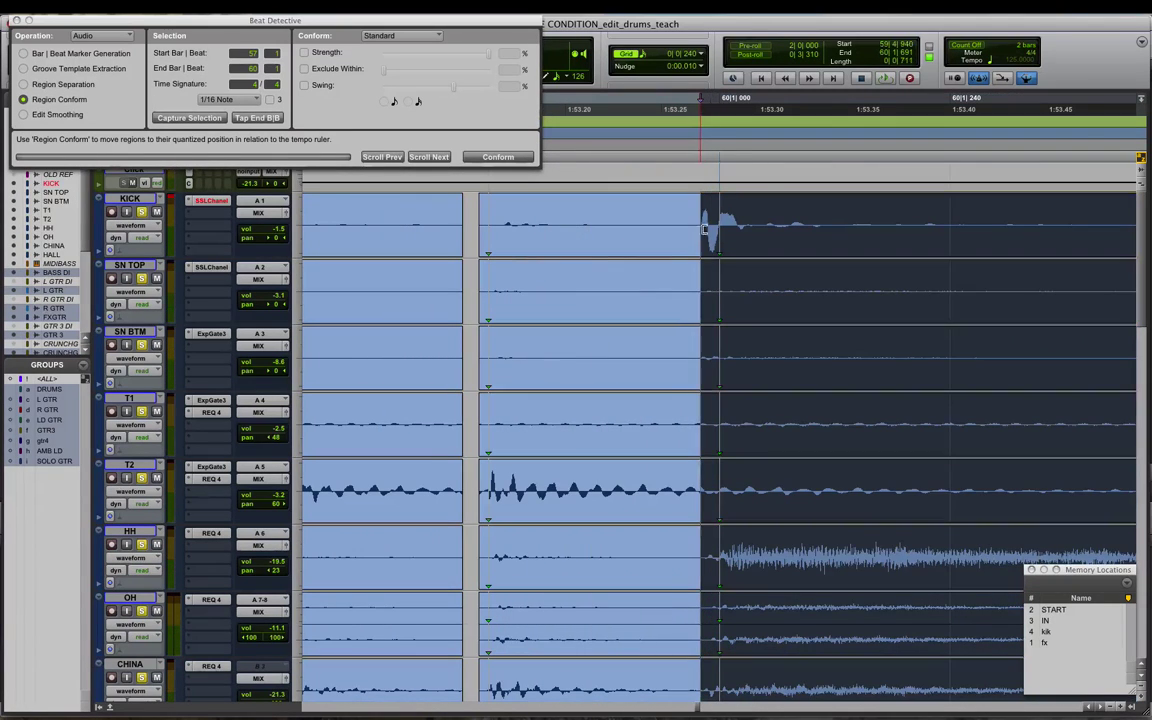
key(super+bracketleft)
key(super+bracketleft)
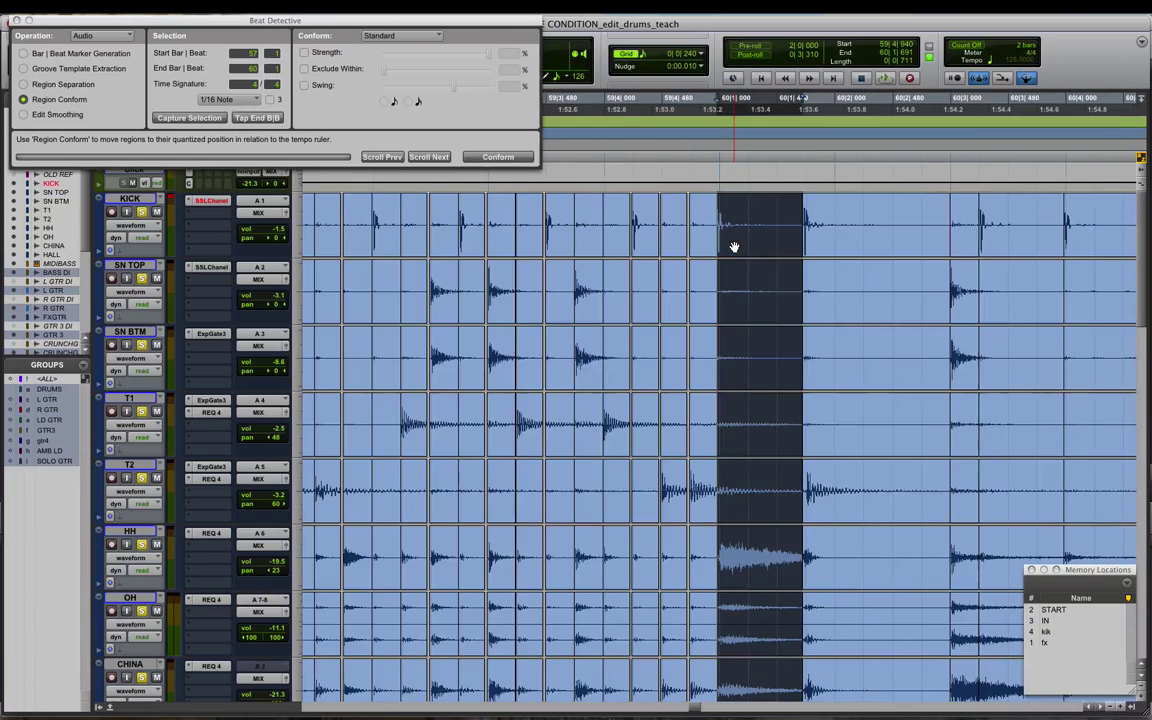
scroll(734, 247, right, 1)
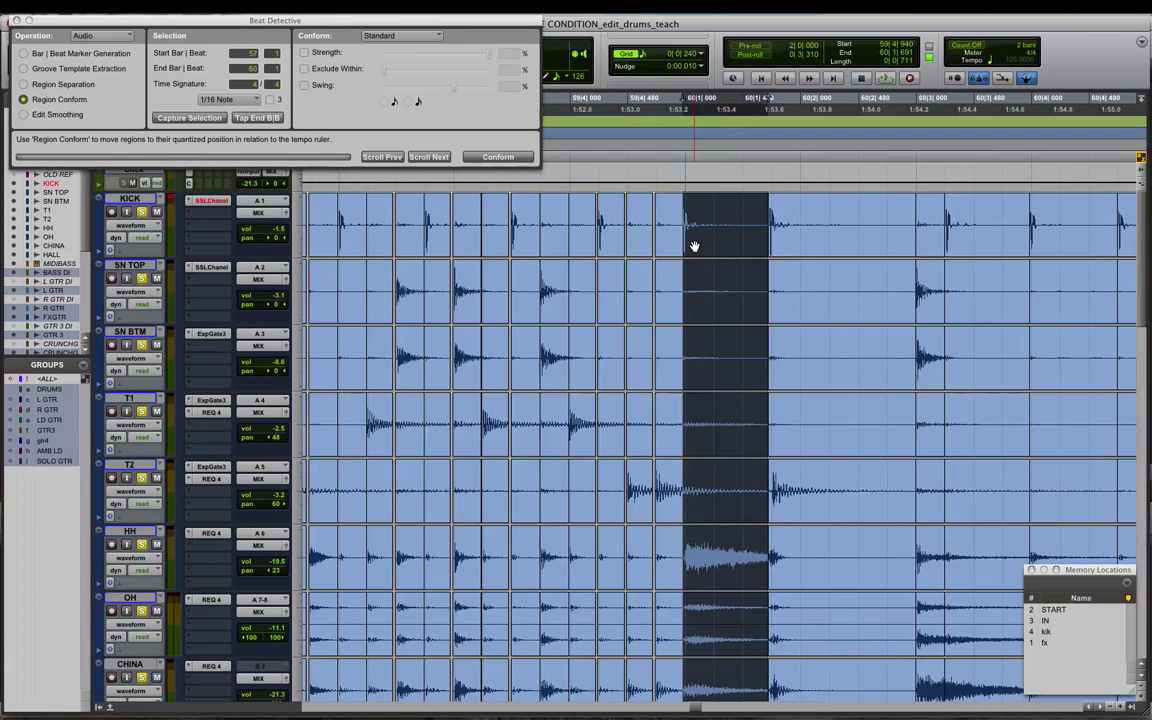
Inspect the kick hit at 60|1|000 and play the drums from there into the following bars
click(692, 209)
key(super+bracketright)
key(super+bracketright)
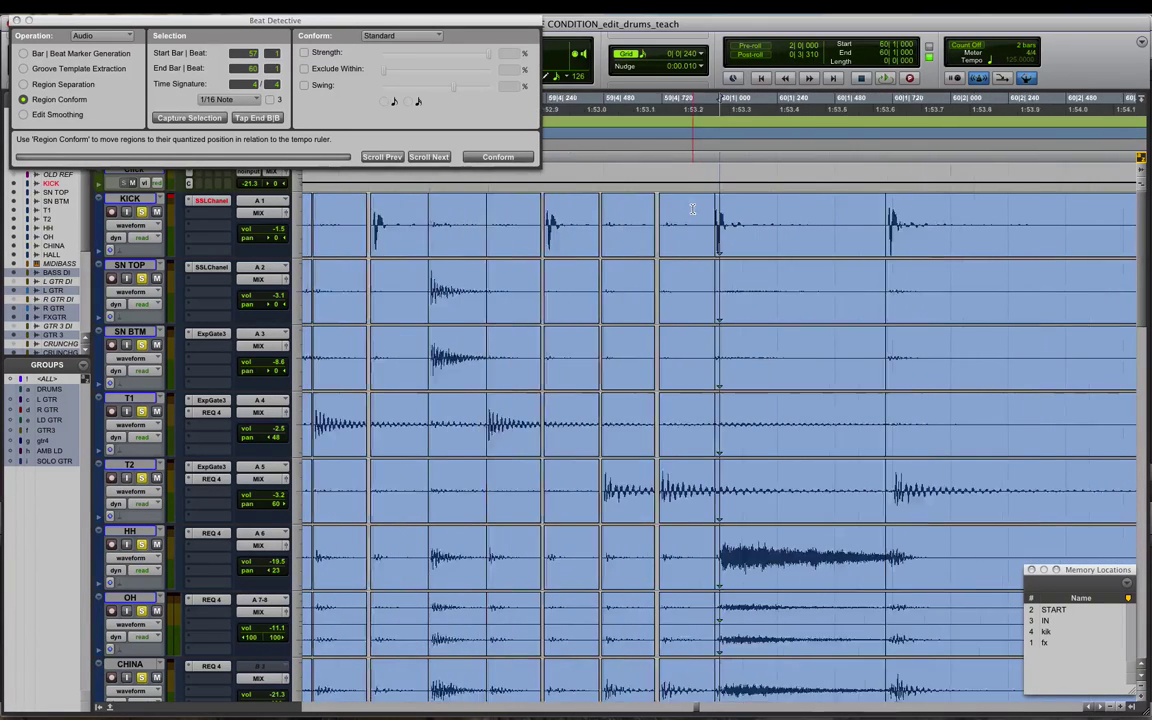
click(722, 220)
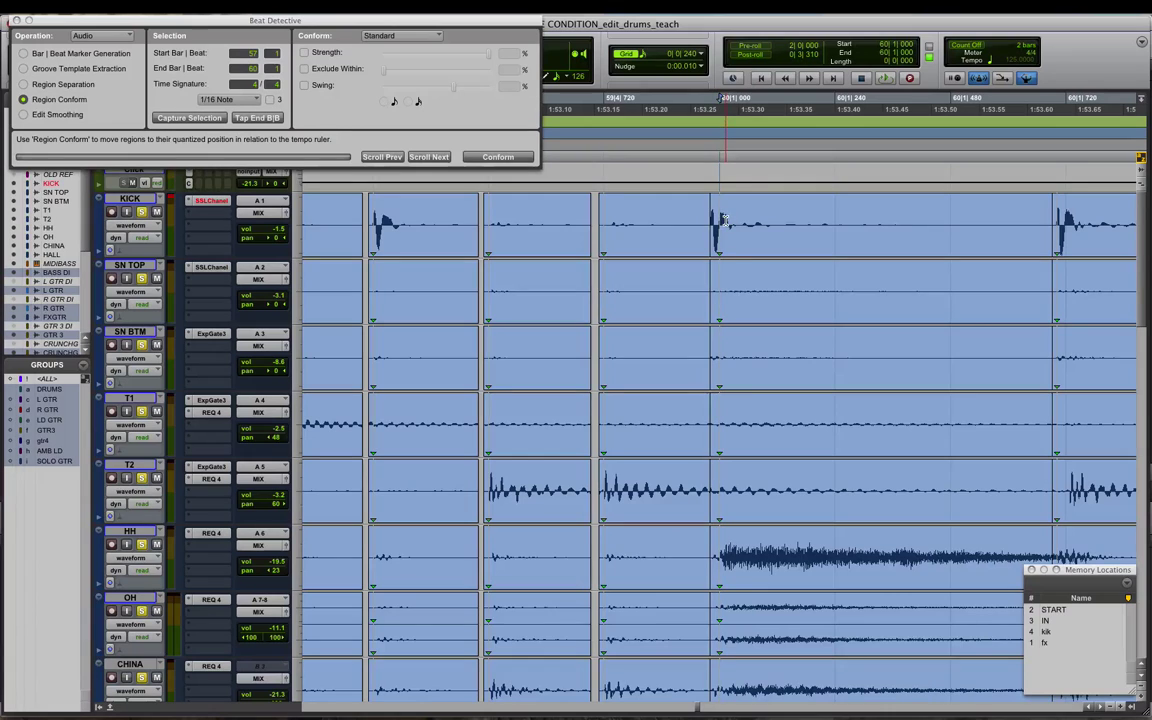
key(super+bracketleft)
key(super+bracketleft)
key(super+bracketleft)
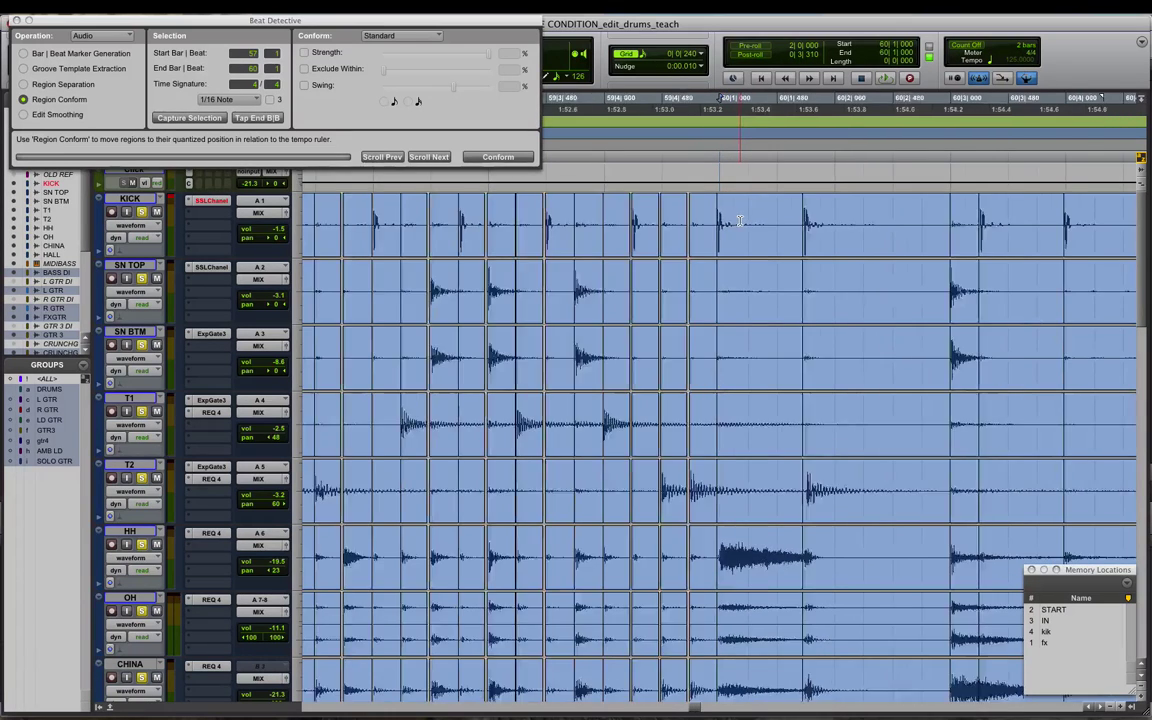
key(space)
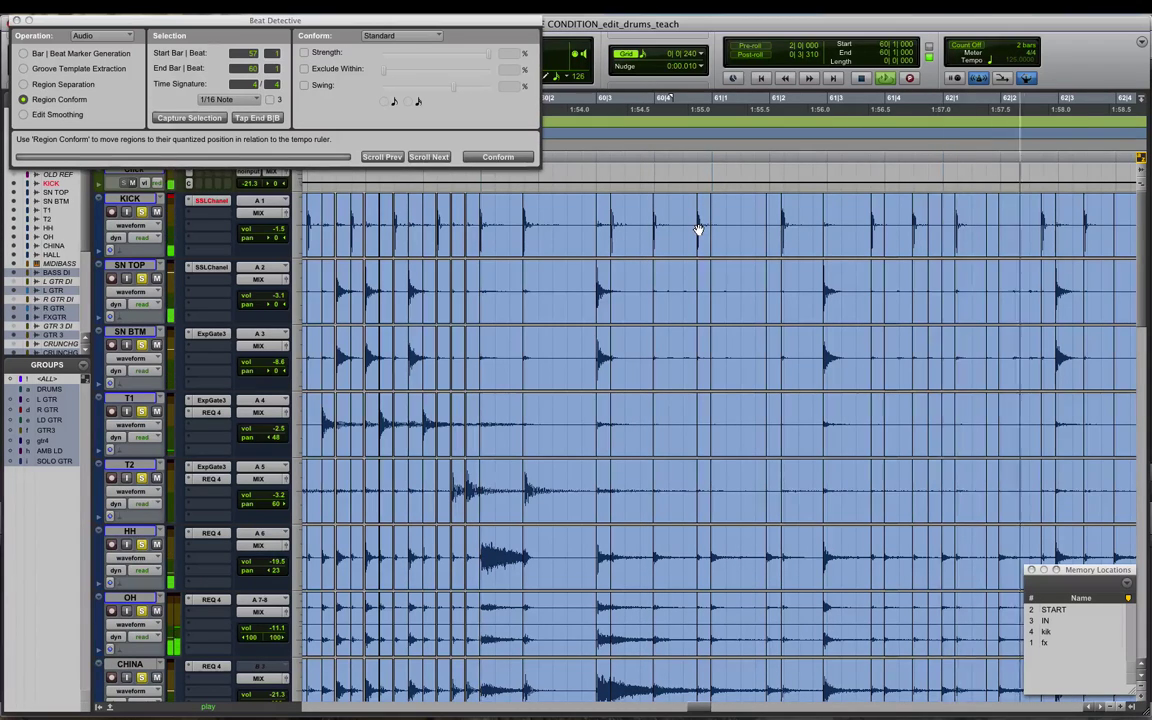
key(super+bracketleft)
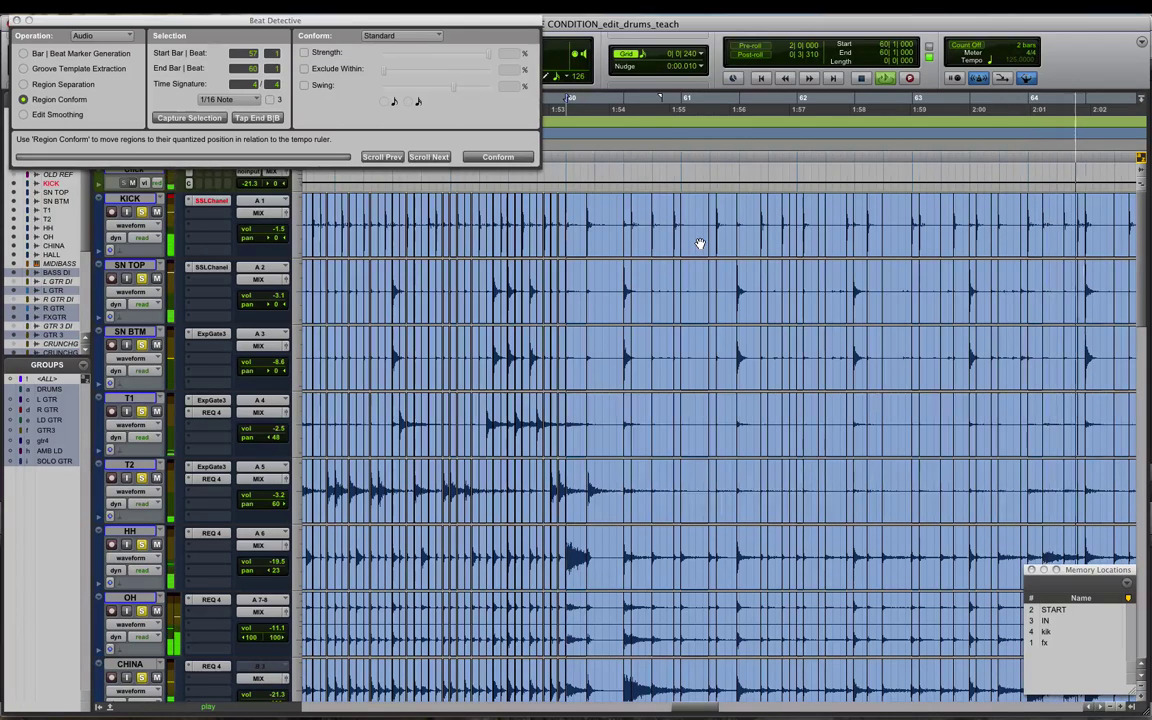
Extend the start of the drum regions at the bar 60 kick hit back to 59|4|878
key(super+bracketright)
key(super+bracketright)
key(super+bracketright)
key(super+bracketright)
key(super+bracketright)
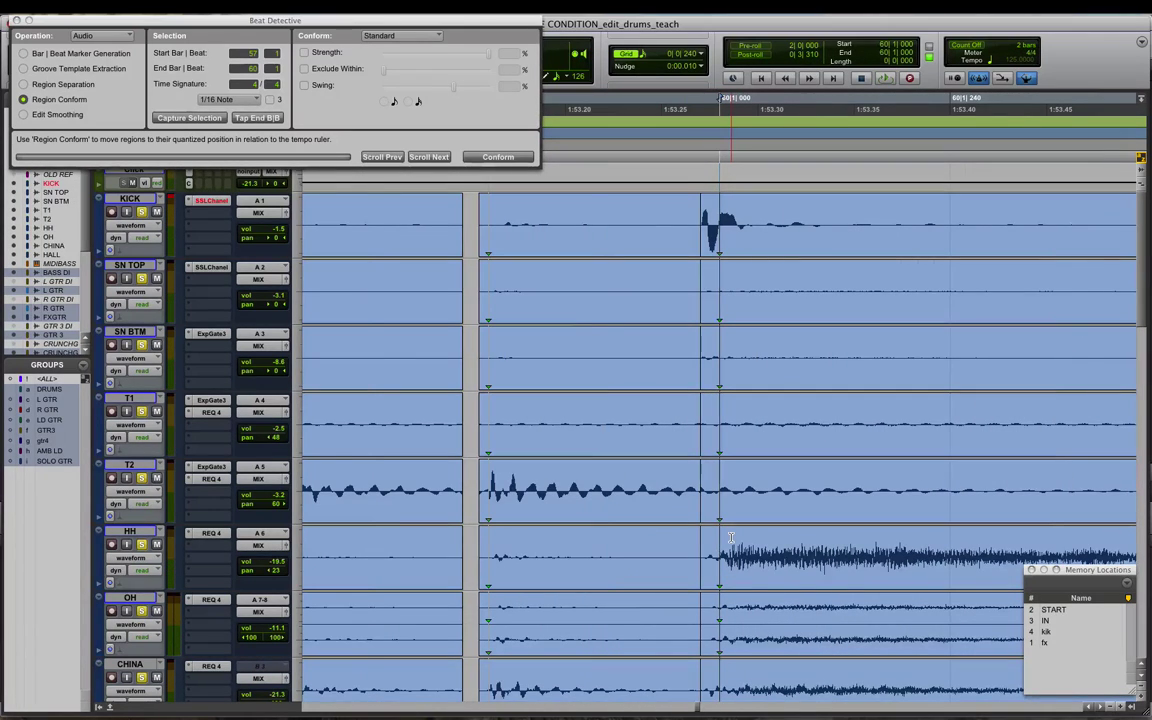
key(super+bracketleft)
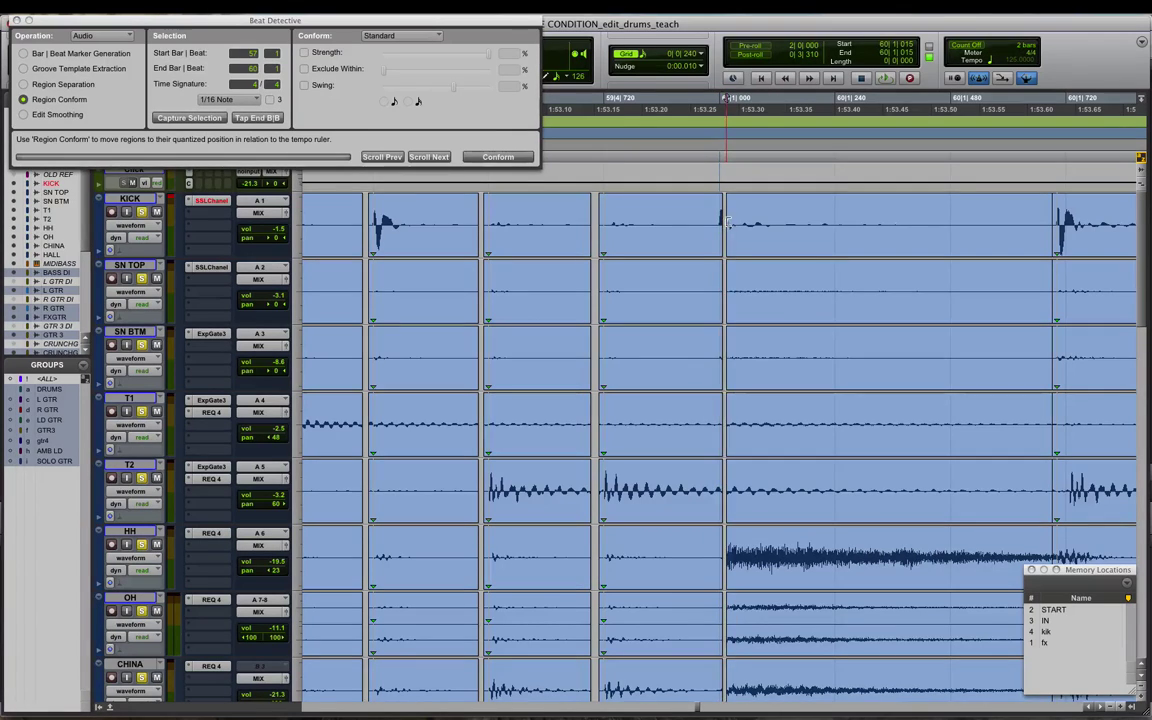
double_click(724, 222)
shift+click(689, 225)
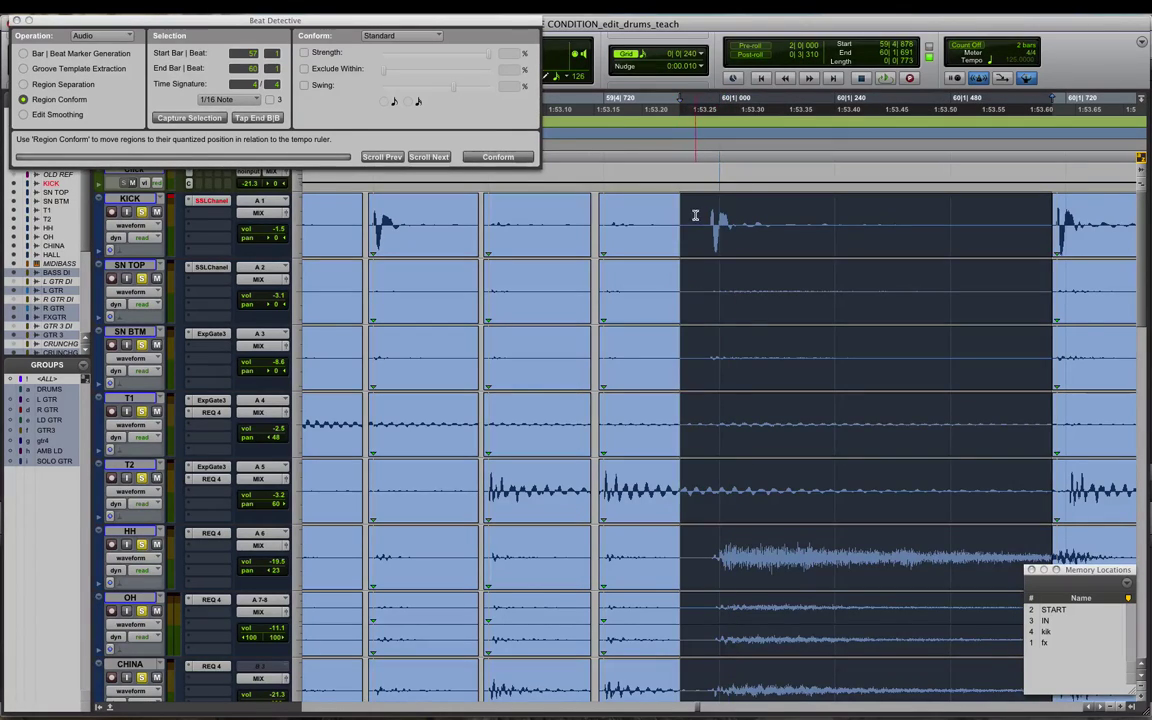
Trim the start of the bar 60 drum regions to the kick transient at 59|4|942
click(695, 215)
key(Tab)
key(super+bracketright)
key(super+bracketright)
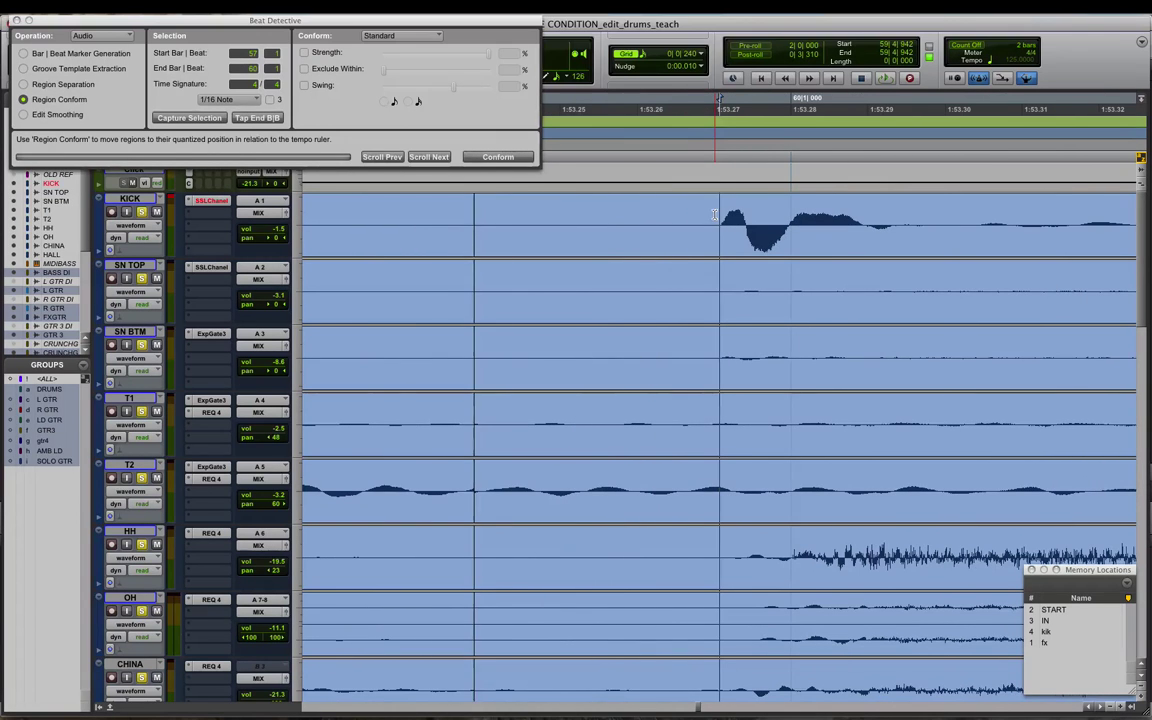
key(super+bracketleft)
key(super+bracketleft)
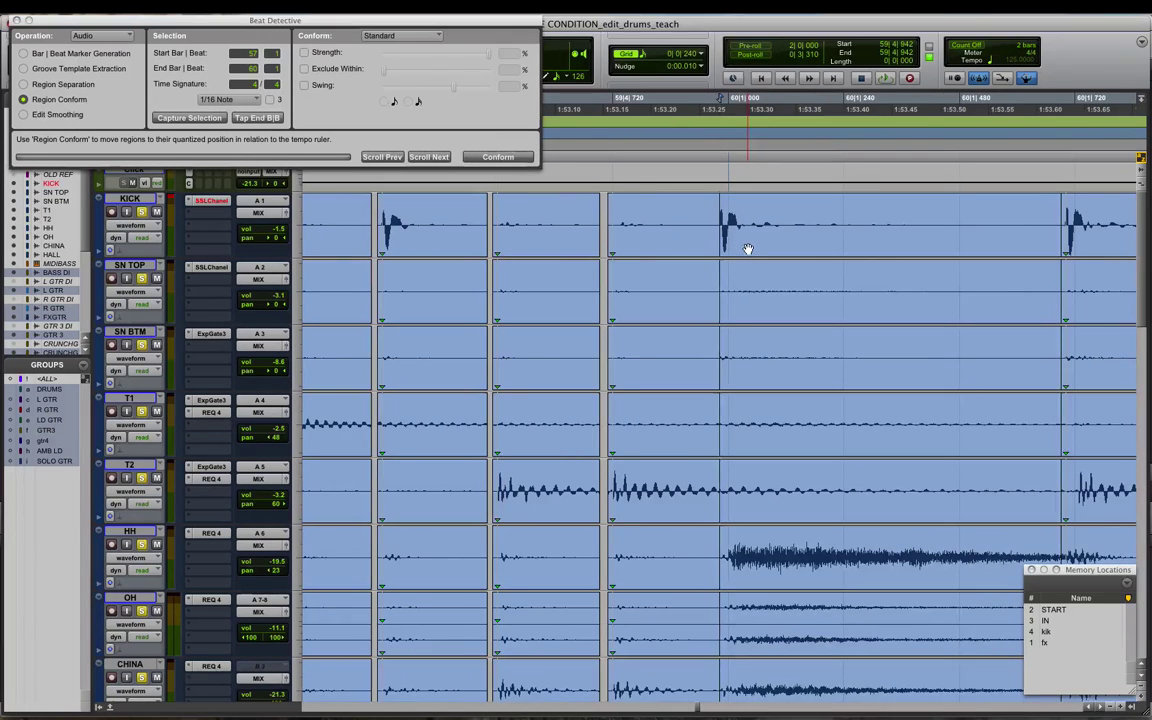
Select all drum regions from the kick transient at 59|4|942 to the end of the session at 117|2|154
key(shift+Tab)
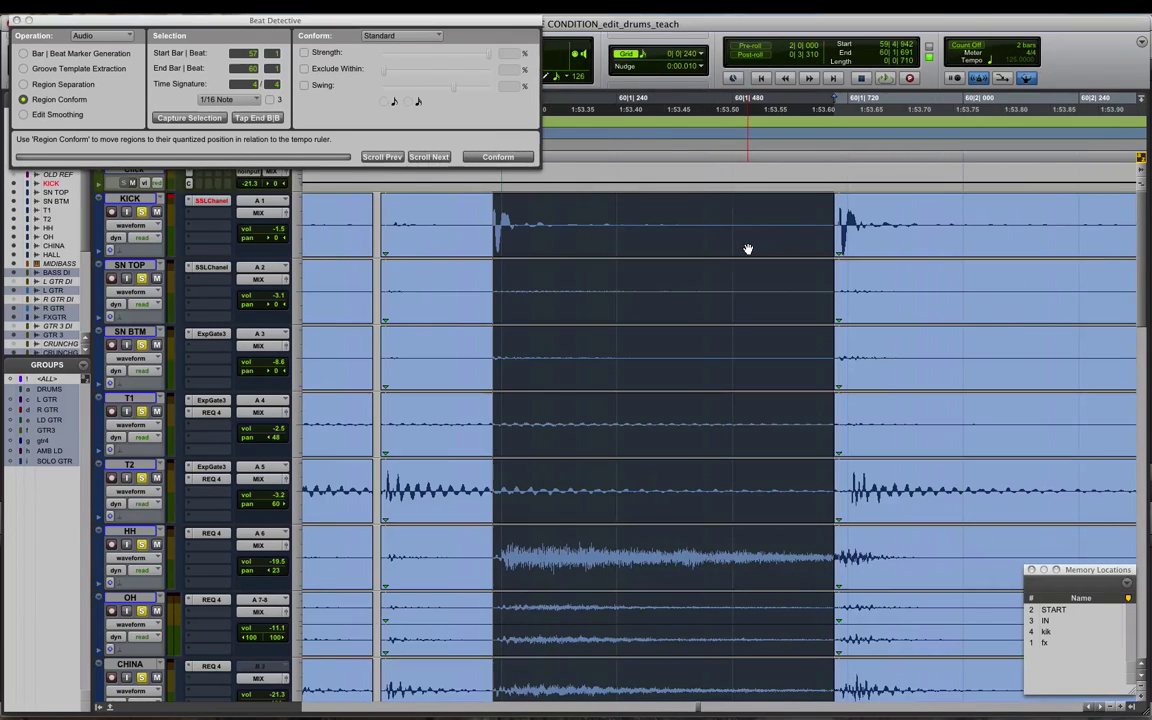
click(508, 221)
click(510, 249)
key(alt+shift+Return)
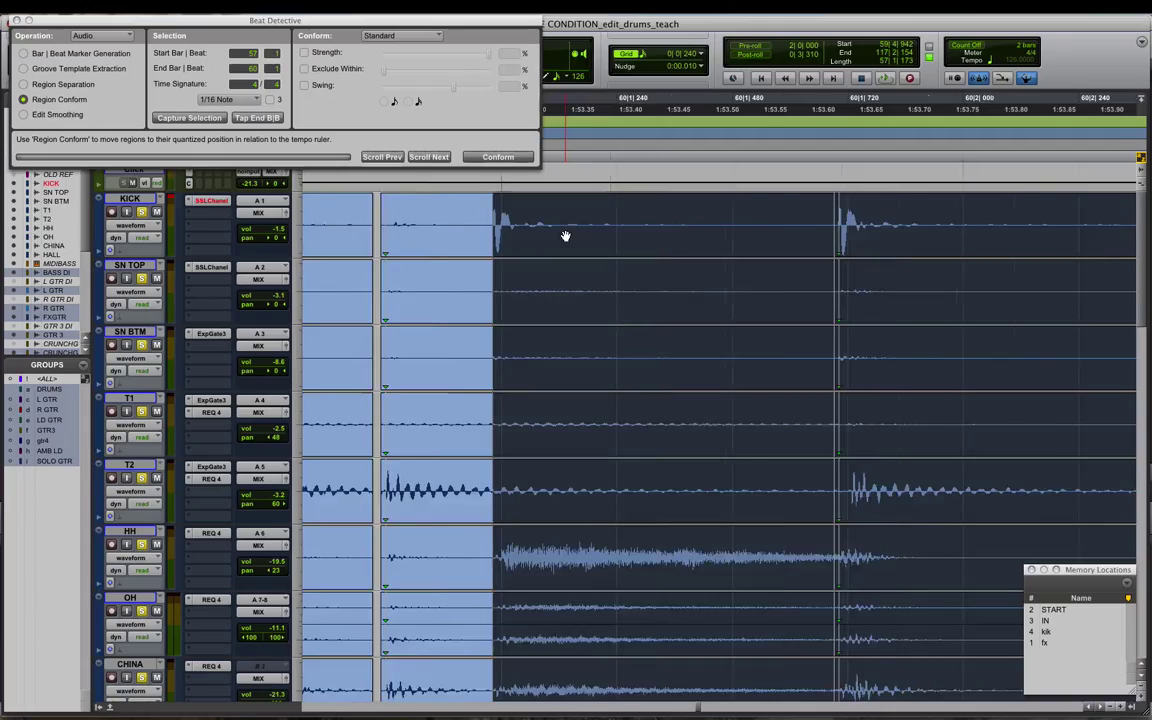
Move the selected drum regions so that the kick transient at 59|4|942 lands on 60|1|000
key(r)
key(r)
key(r)
key(r)
key(r)
key(r)
key(r)
key(r)
key(r)
key(t)
key(t)
key(t)
key(t)
key(t)
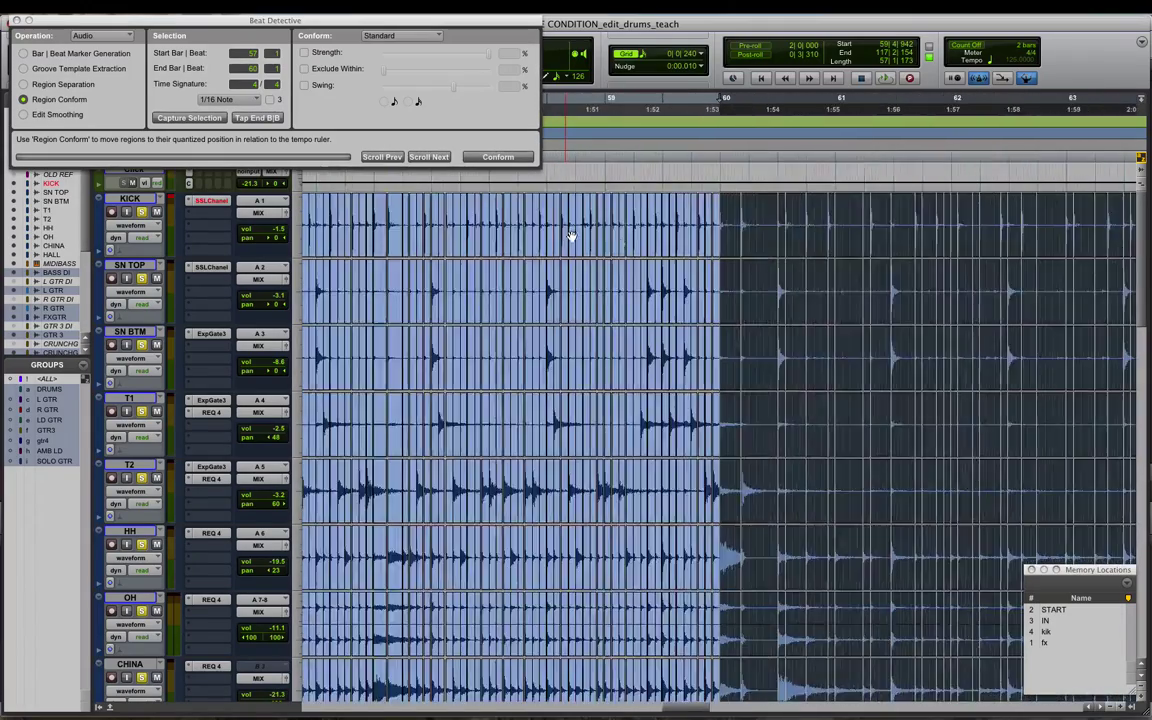
scroll(753, 249, up, 6)
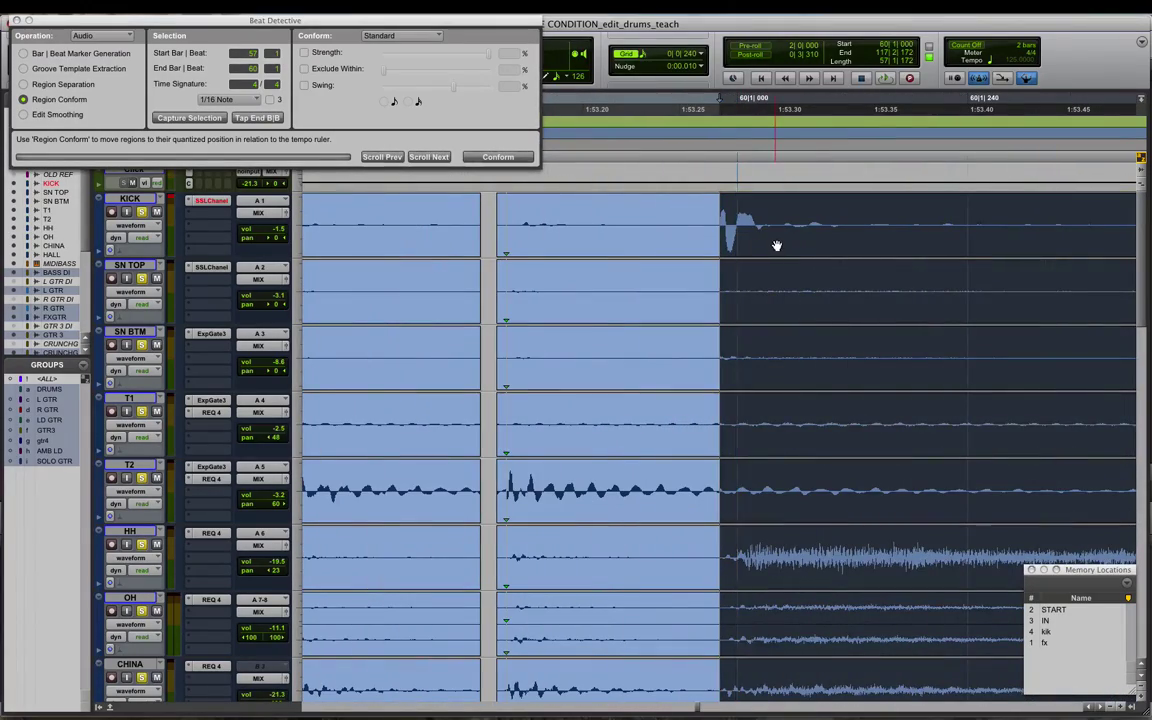
scroll(760, 252, down, 3)
scroll(730, 262, up, 3)
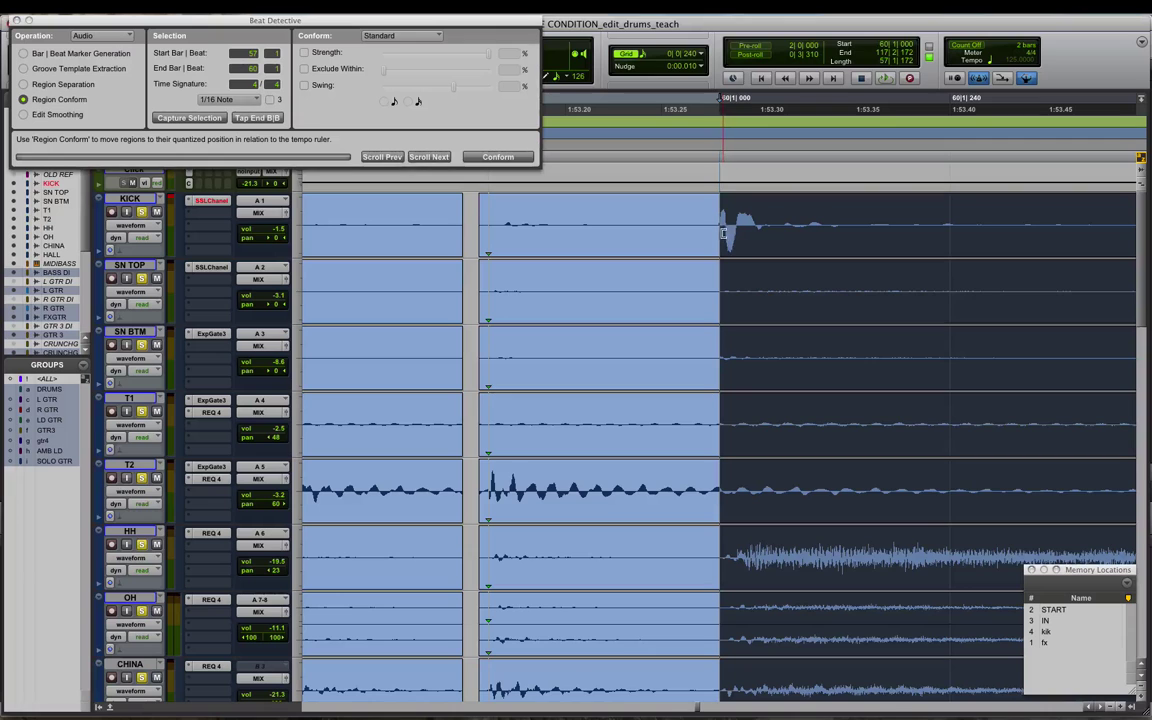
key(super+z)
Select the drums from 60|1|000 to 64|1|000, capture that range in Beat Detective and conform it to the 1/16 note grid
scroll(731, 222, down, 6)
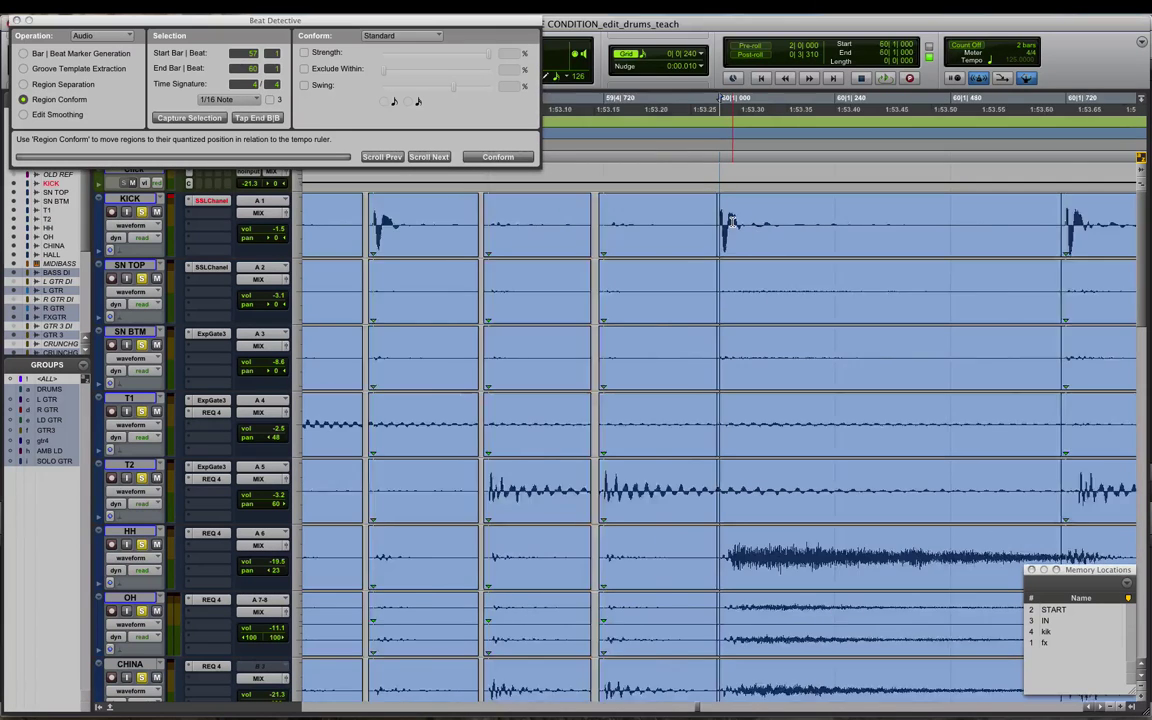
scroll(731, 226, up, 1)
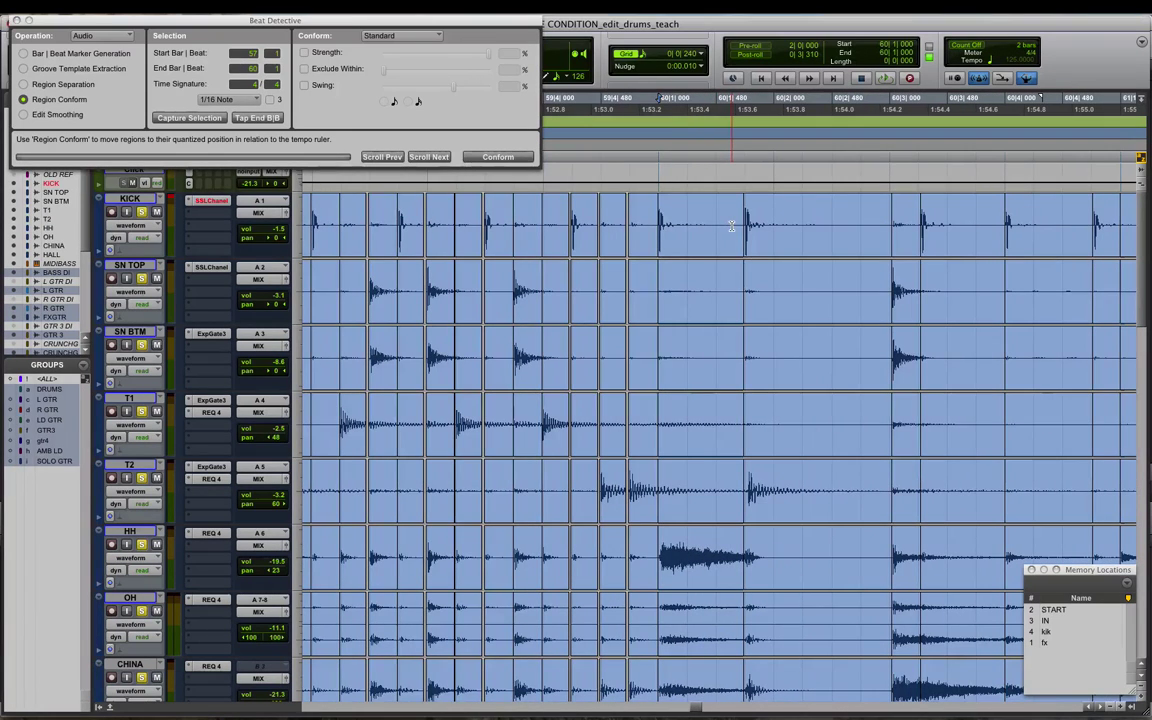
scroll(731, 220, up, 2)
scroll(731, 220, down, 6)
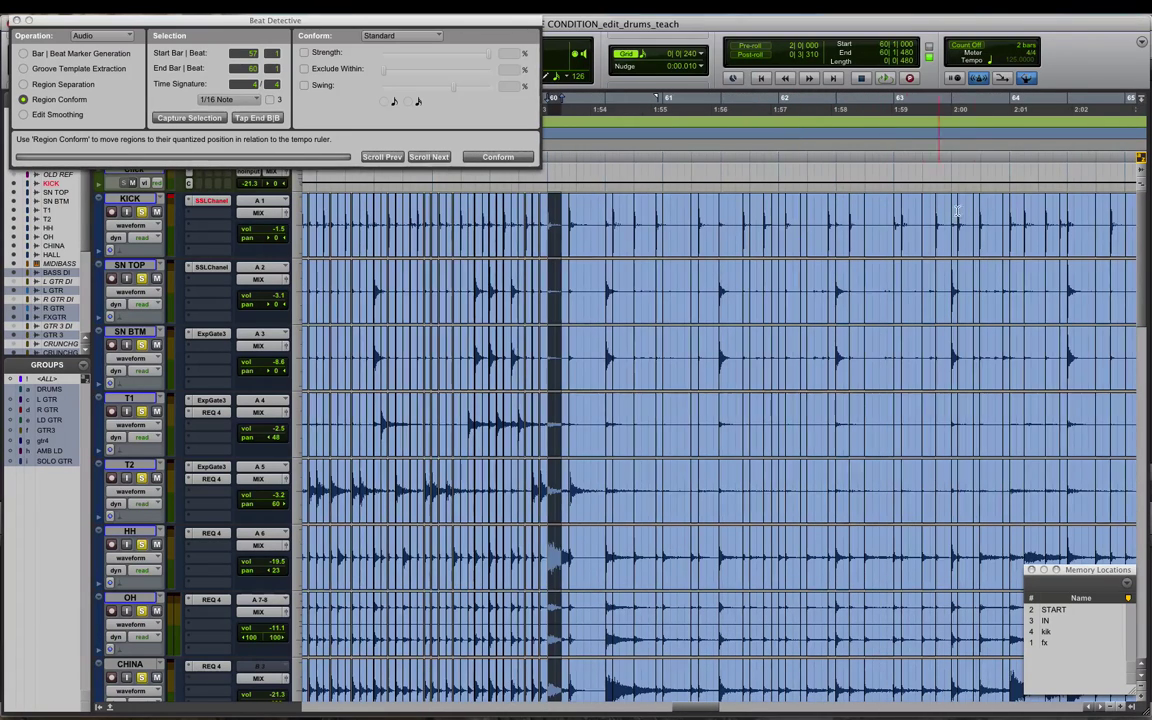
shift+click(1017, 210)
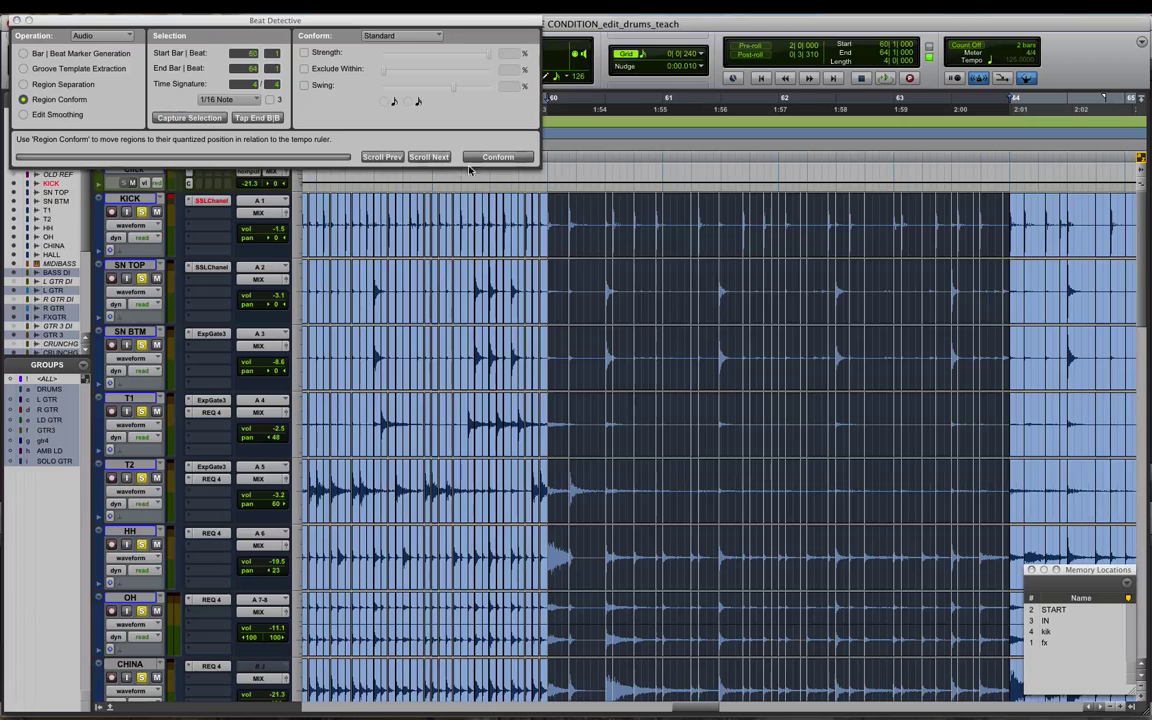
click(497, 157)
Play the conformed drums from 60|1|000 into bar 61
key(t)
key(t)
key(space)
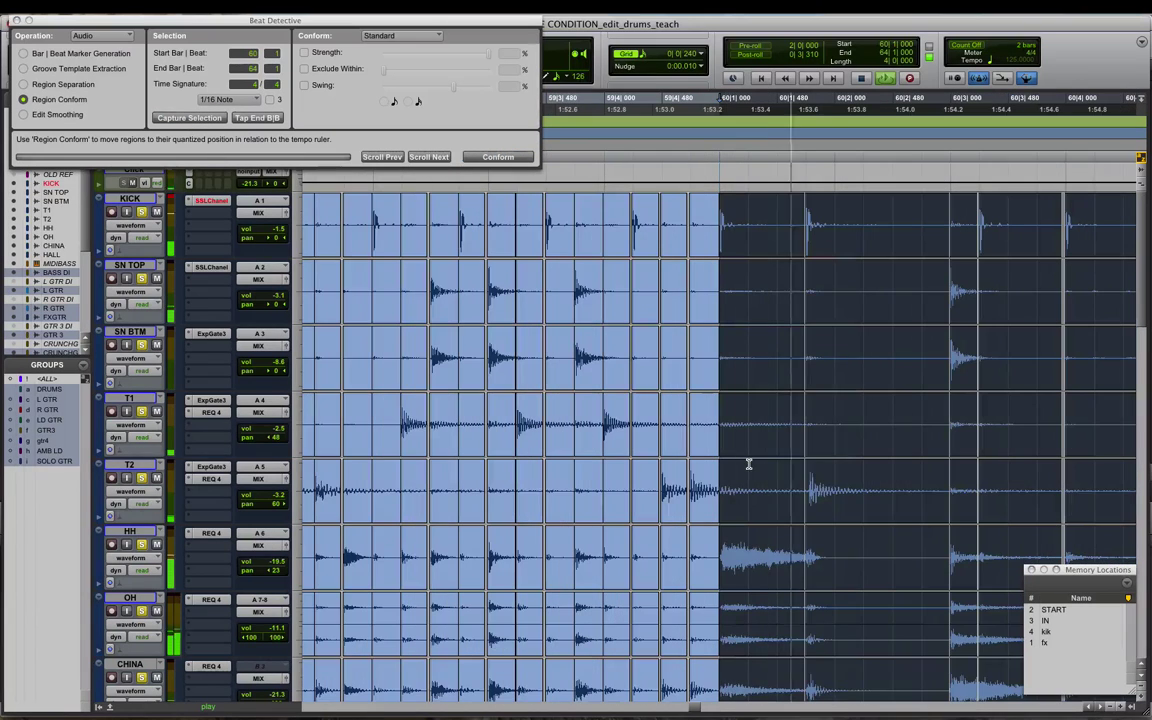
scroll(748, 465, right, 1)
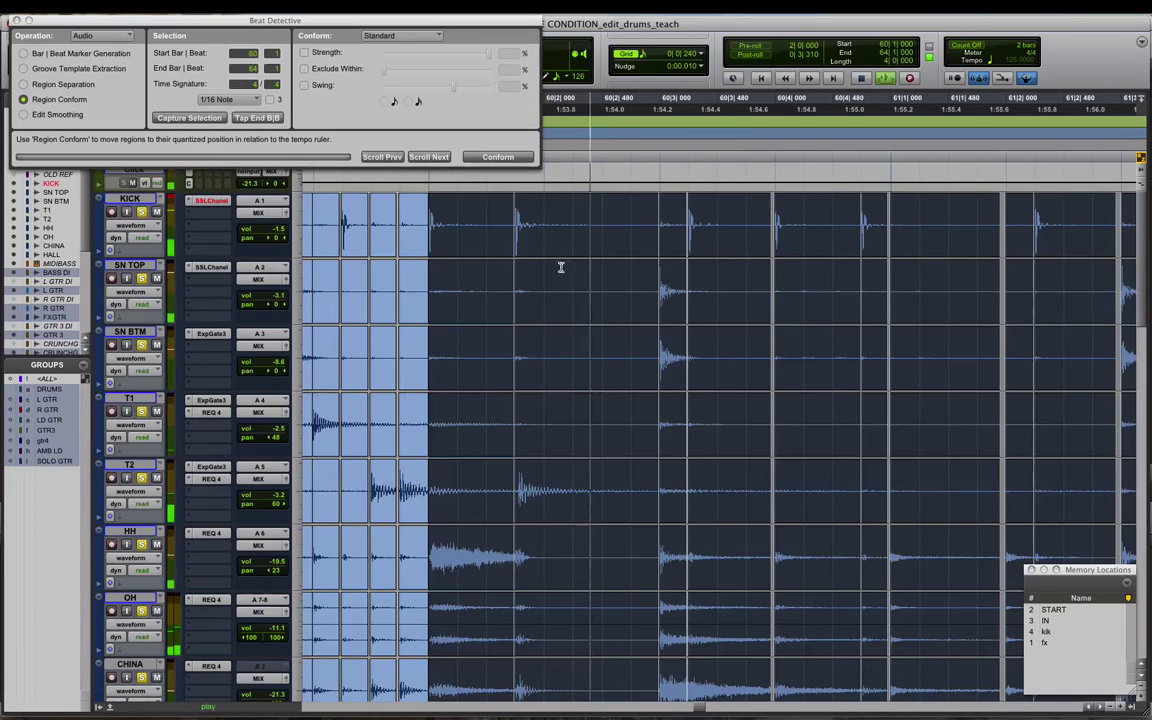
key(space)
Inspect the drum slice at 60|1|710 and compare its kick transient with the grid line at 60|1|720
click(539, 220)
key(t)
key(t)
key(t)
click(510, 241)
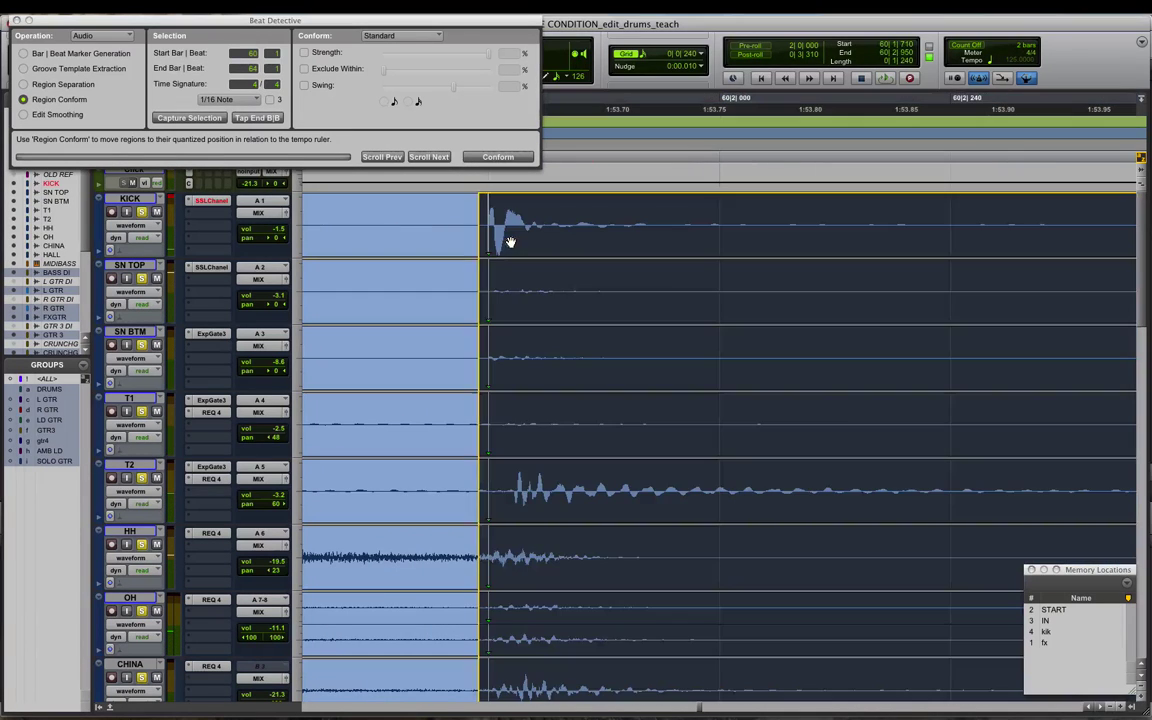
click(498, 216)
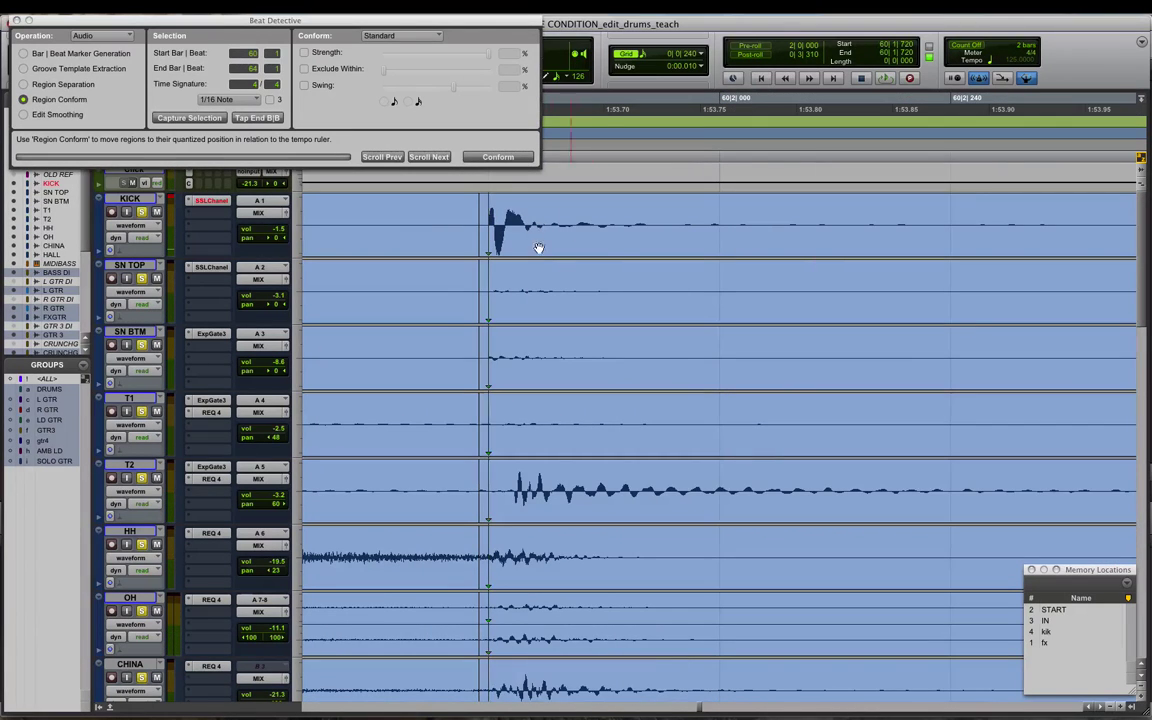
key(super+bracketleft)
key(super+bracketleft)
key(super+bracketleft)
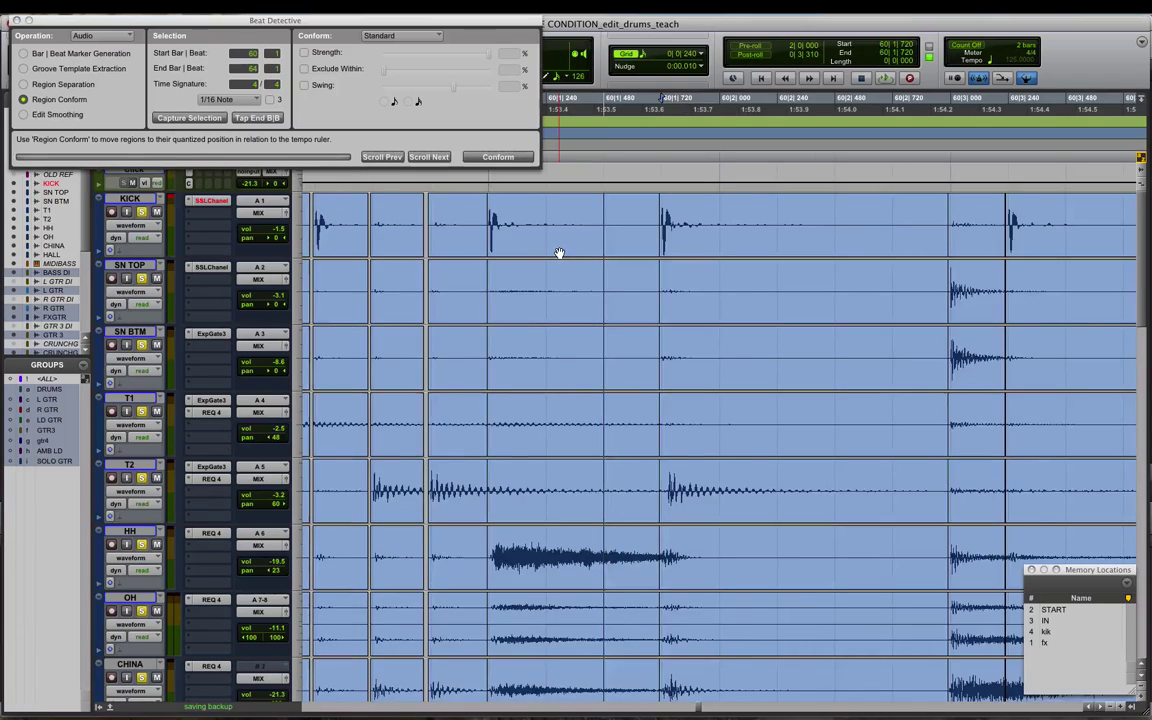
Try to move only the T2 tom hit after 60|1|720 earlier so it starts exactly at 60|1|720
key(super+bracketright)
key(super+bracketright)
drag(759, 486, 773, 486)
click(738, 482)
key(super+bracketleft)
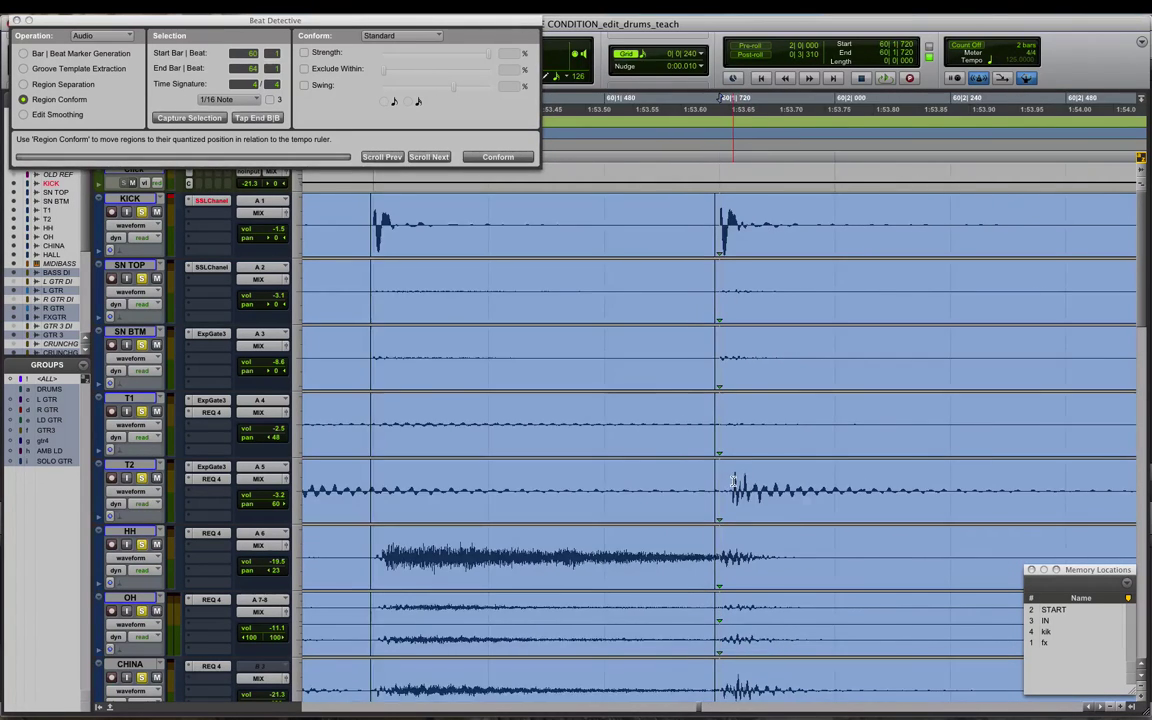
key(t)
key(t)
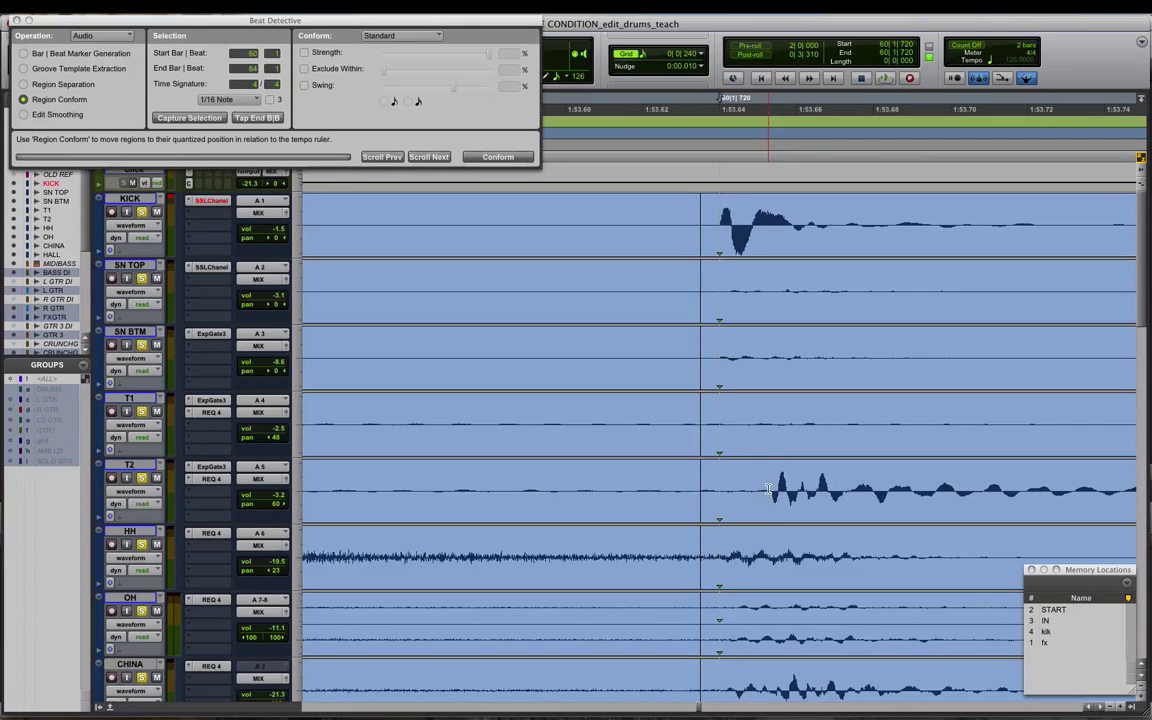
drag(802, 502, 752, 504)
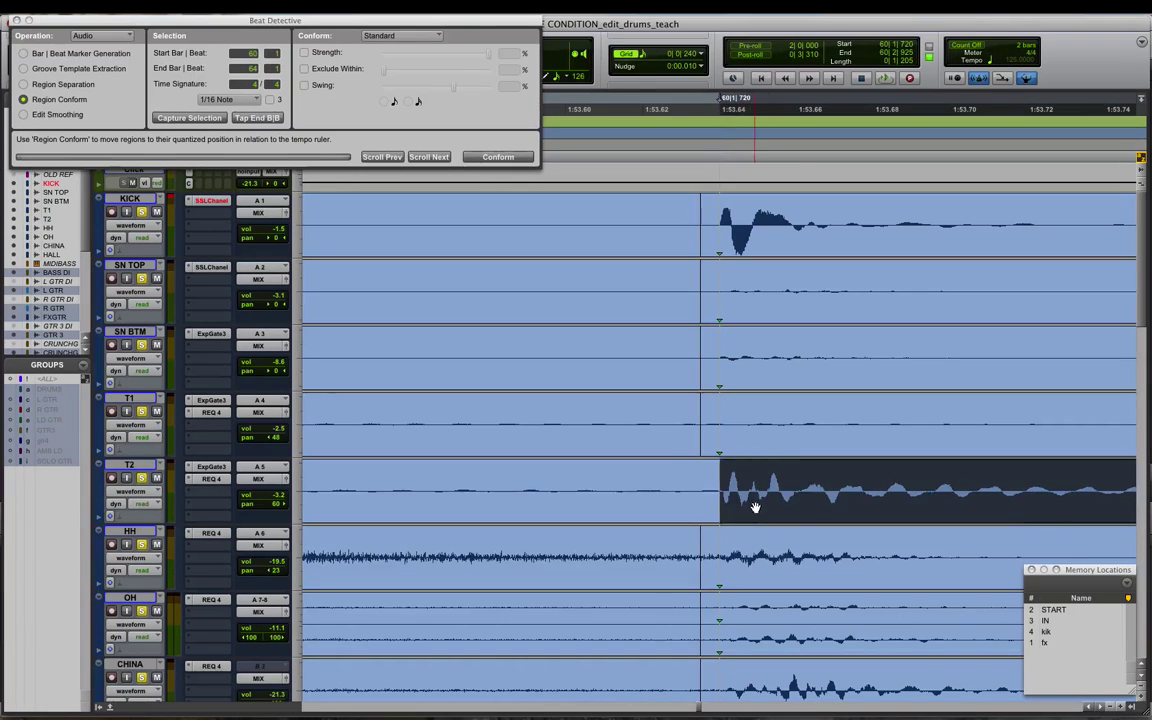
key(super+z)
key(super+z)
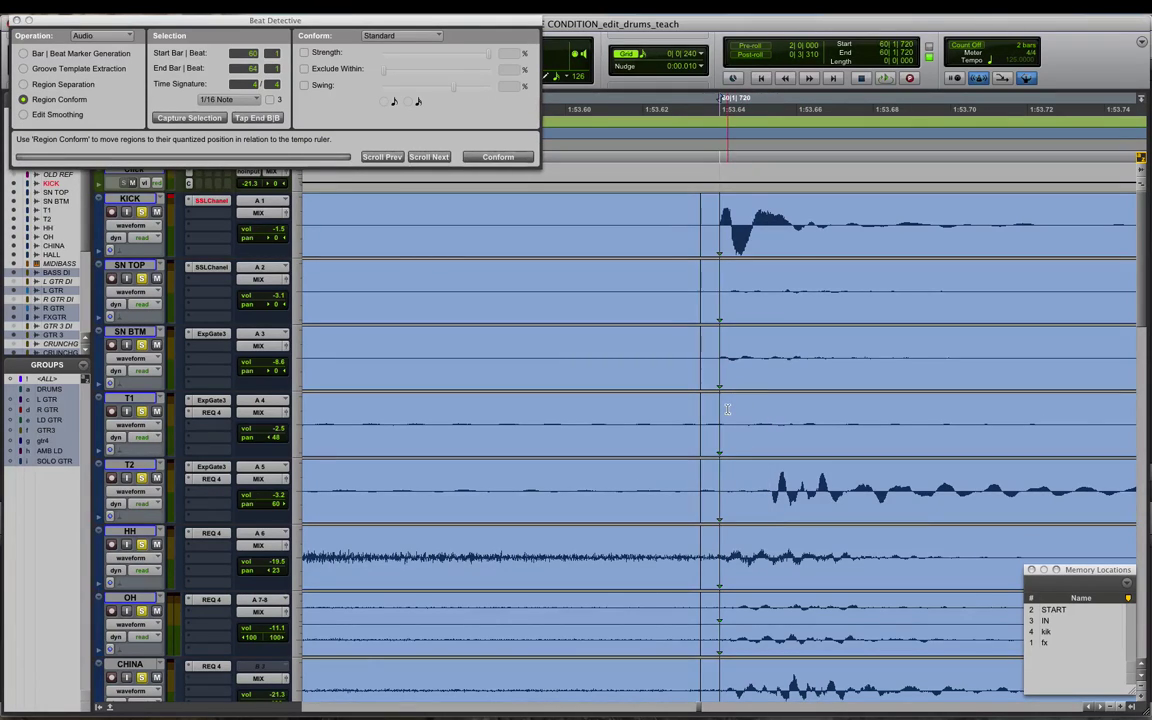
Try to shift the drum regions starting at 60|1|710 on all tracks earlier to 60|1|699
key(super+bracketleft)
key(super+bracketright)
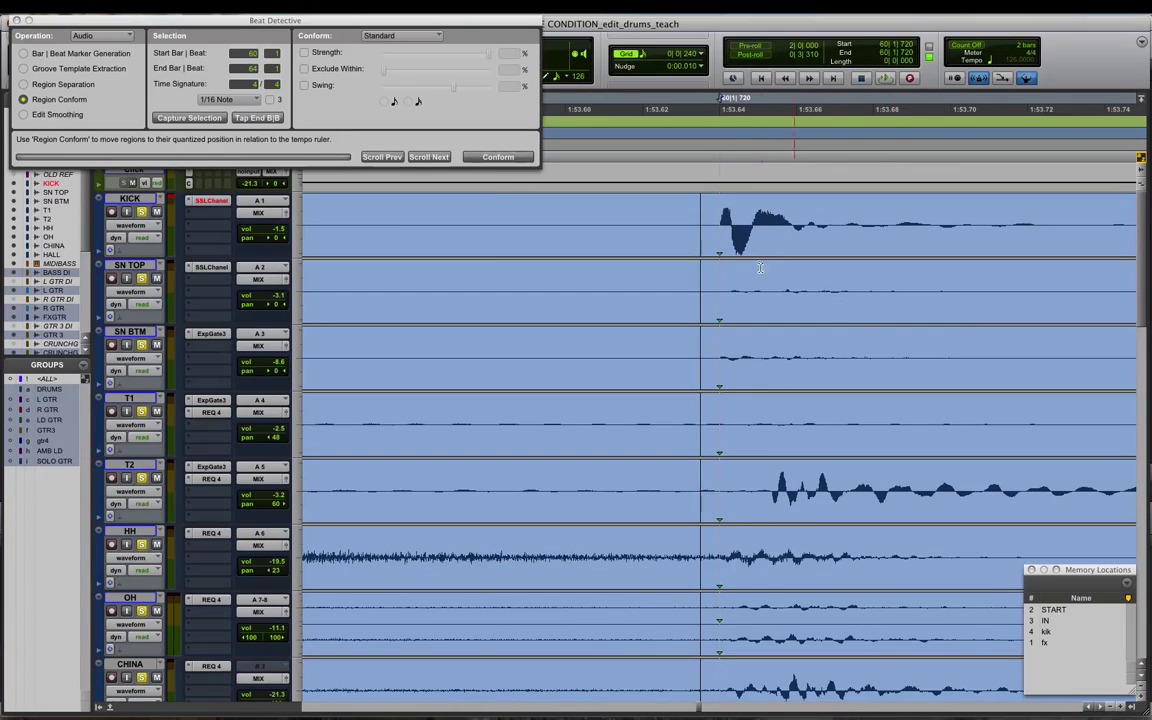
drag(802, 245, 766, 248)
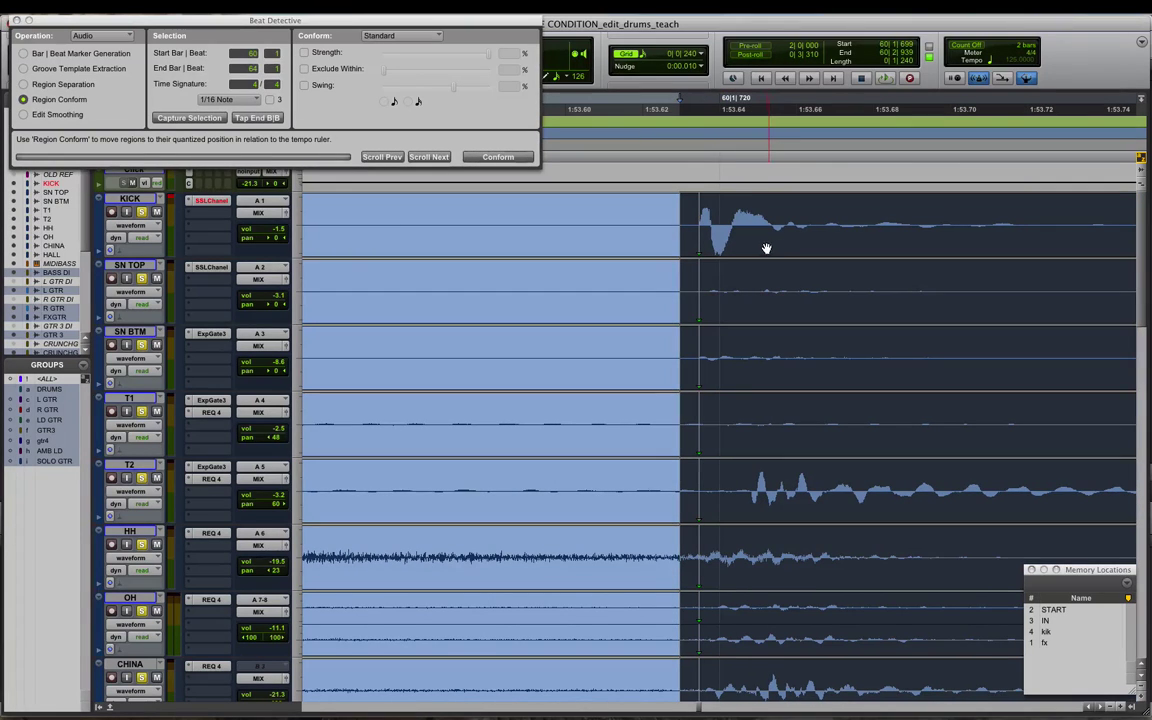
click(700, 213)
key(super+z)
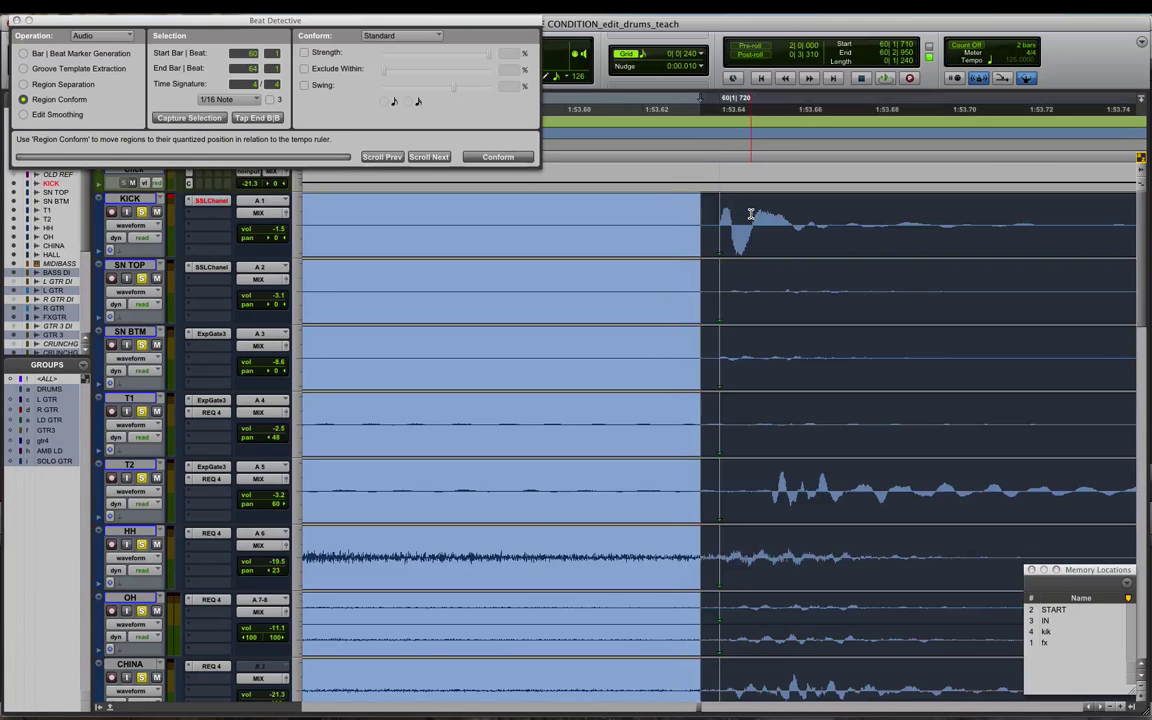
Play the conformed drums from 60|1|000 through to bar 64
click(738, 214)
key(super+bracketleft)
key(super+bracketleft)
key(super+bracketleft)
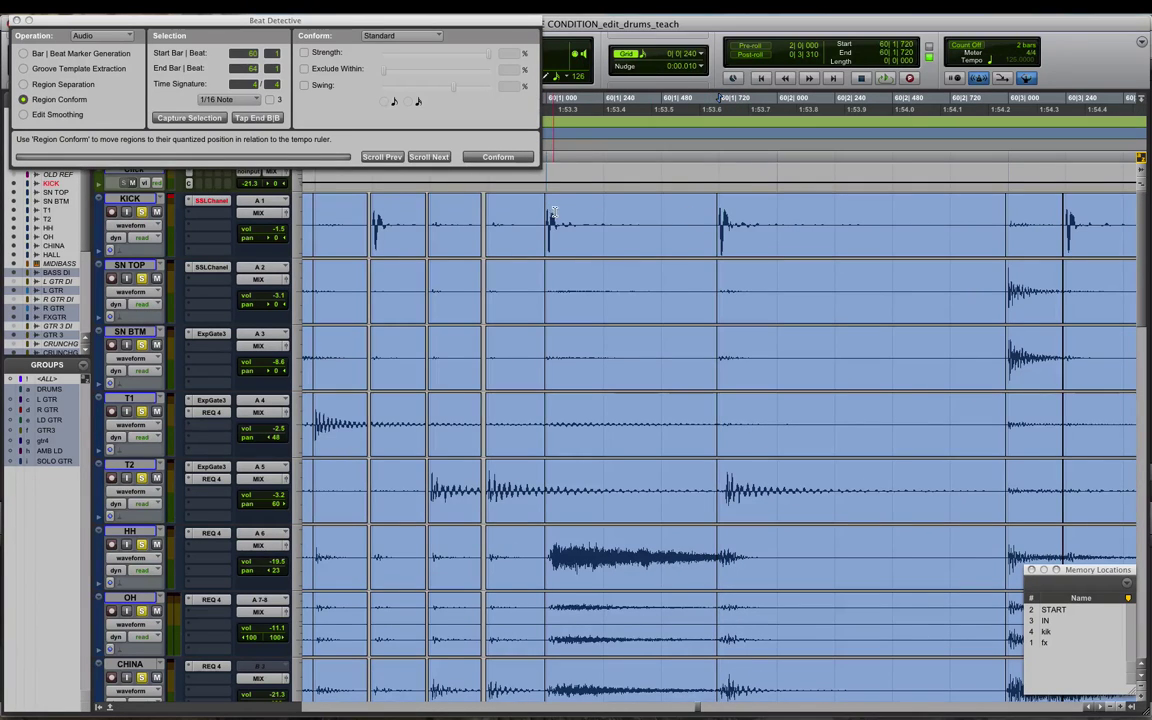
click(555, 212)
key(space)
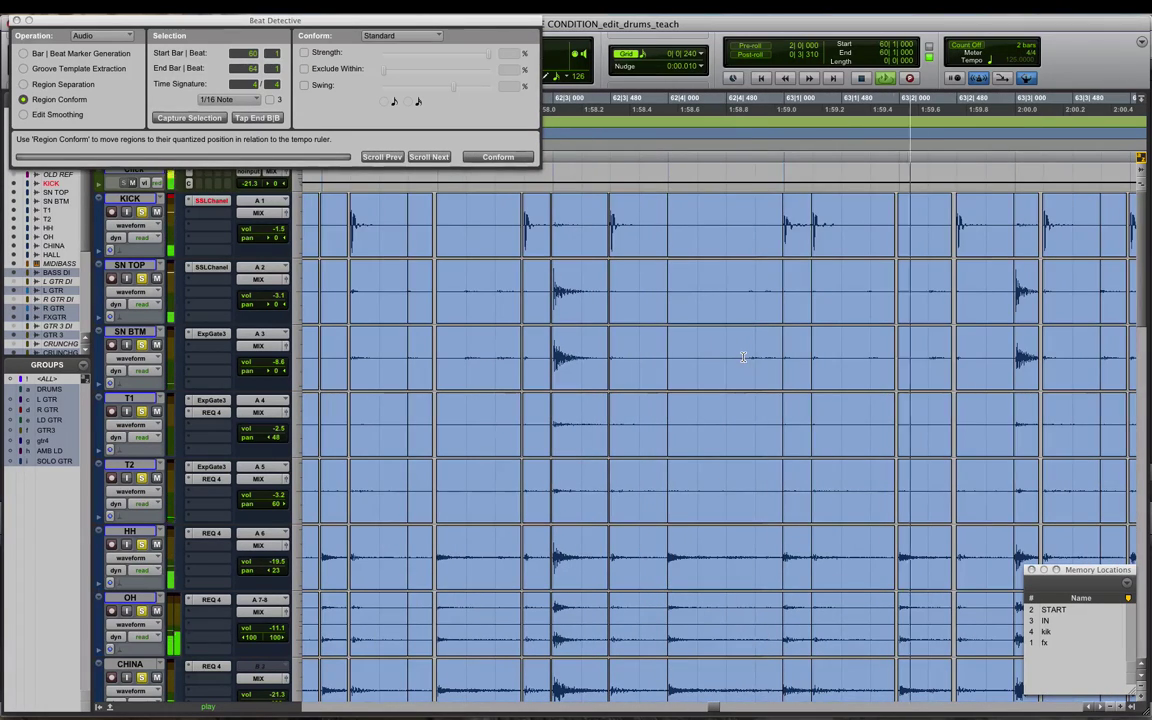
scroll(743, 357, down, 1)
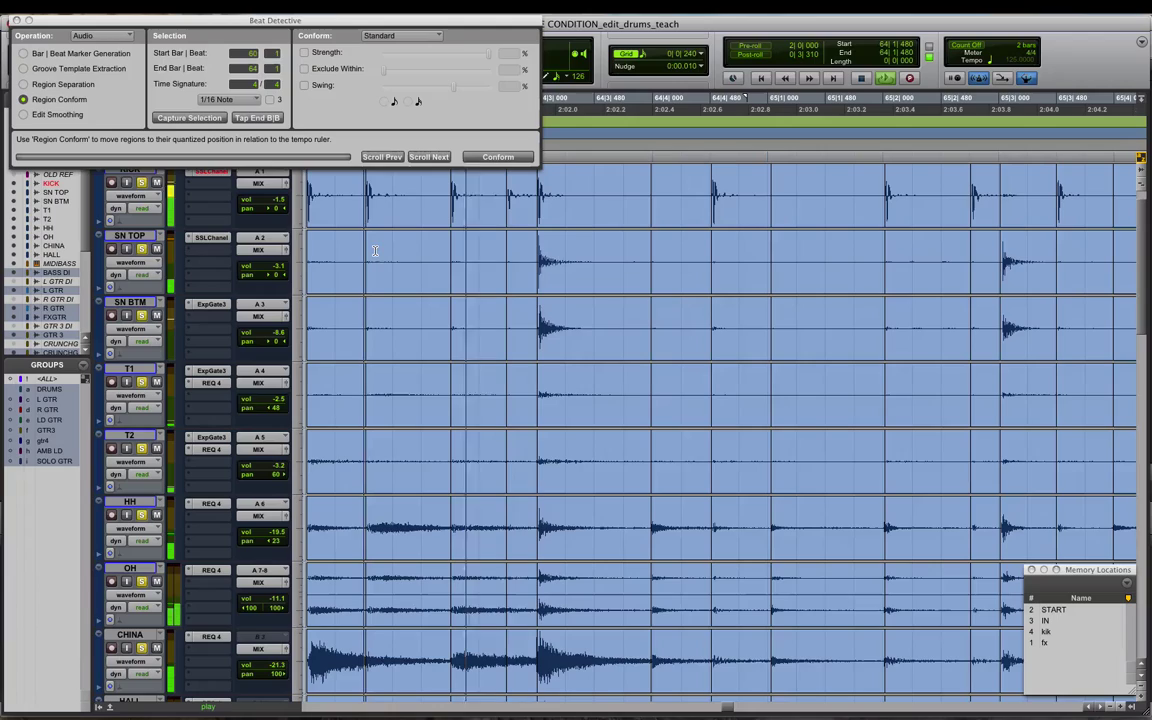
Examine the slices and drum hits from bar 64 to bar 66 around the end of the conformed section
click(563, 259)
key(t)
key(t)
key(r)
key(r)
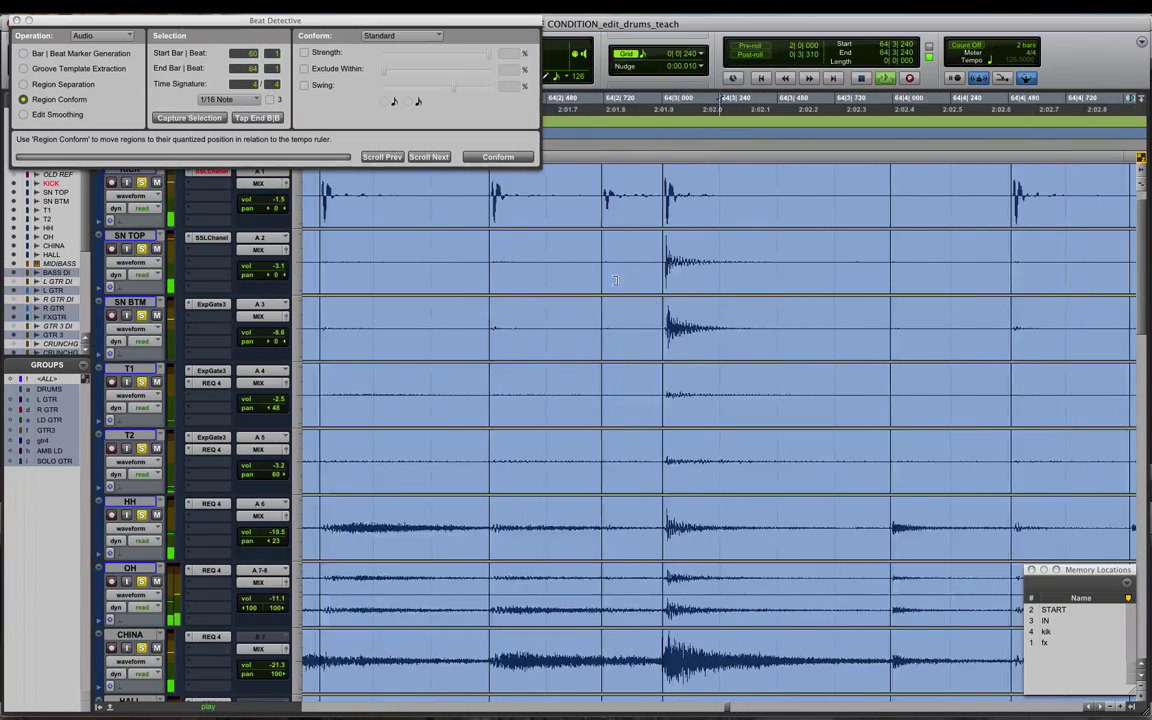
scroll(667, 312, right, 5)
key(super+bracketleft)
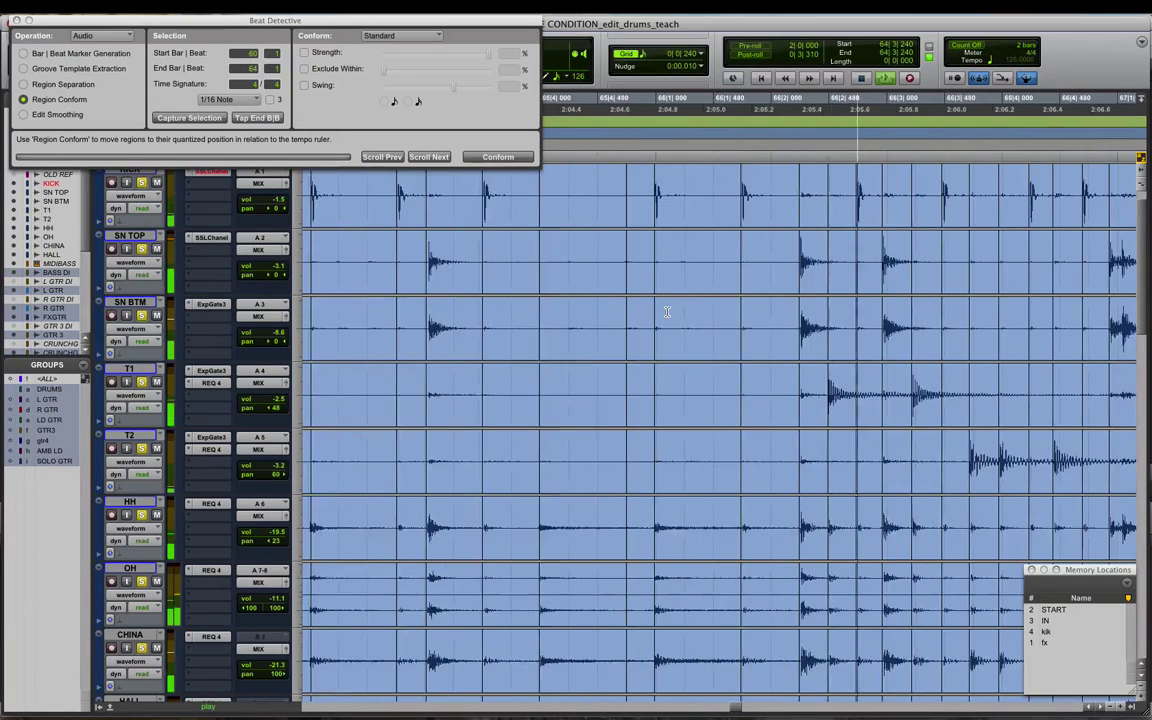
key(super+bracketleft)
key(super+bracketright)
key(super+bracketright)
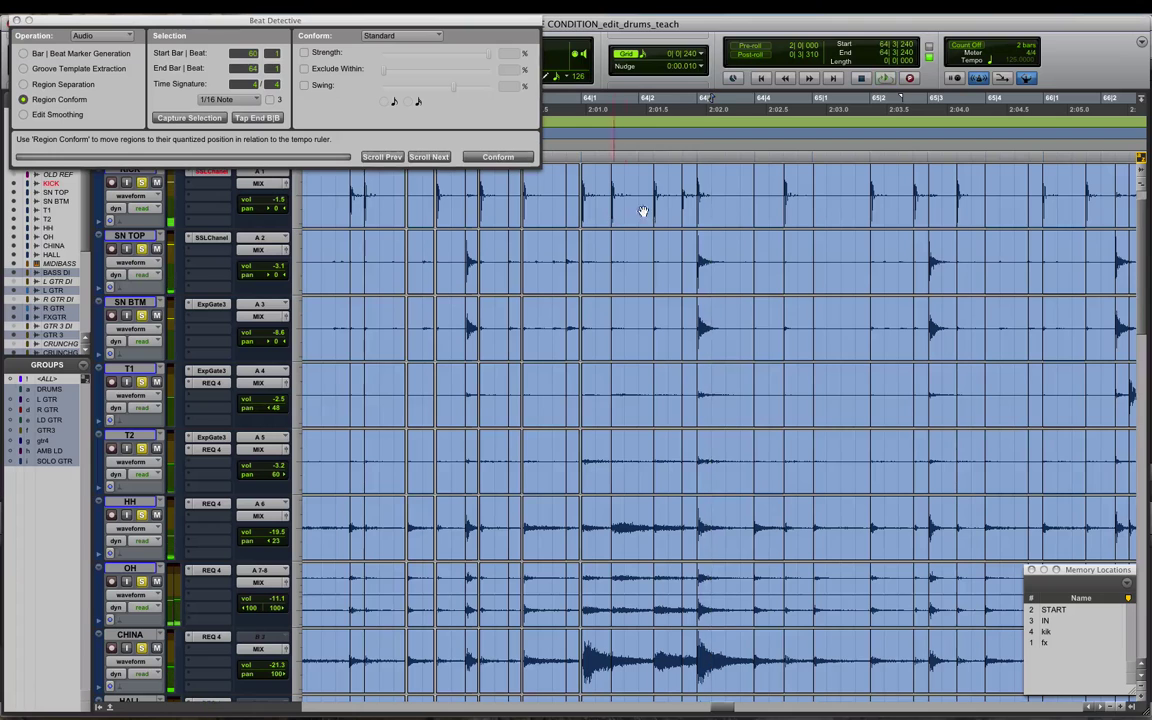
key(super+bracketright)
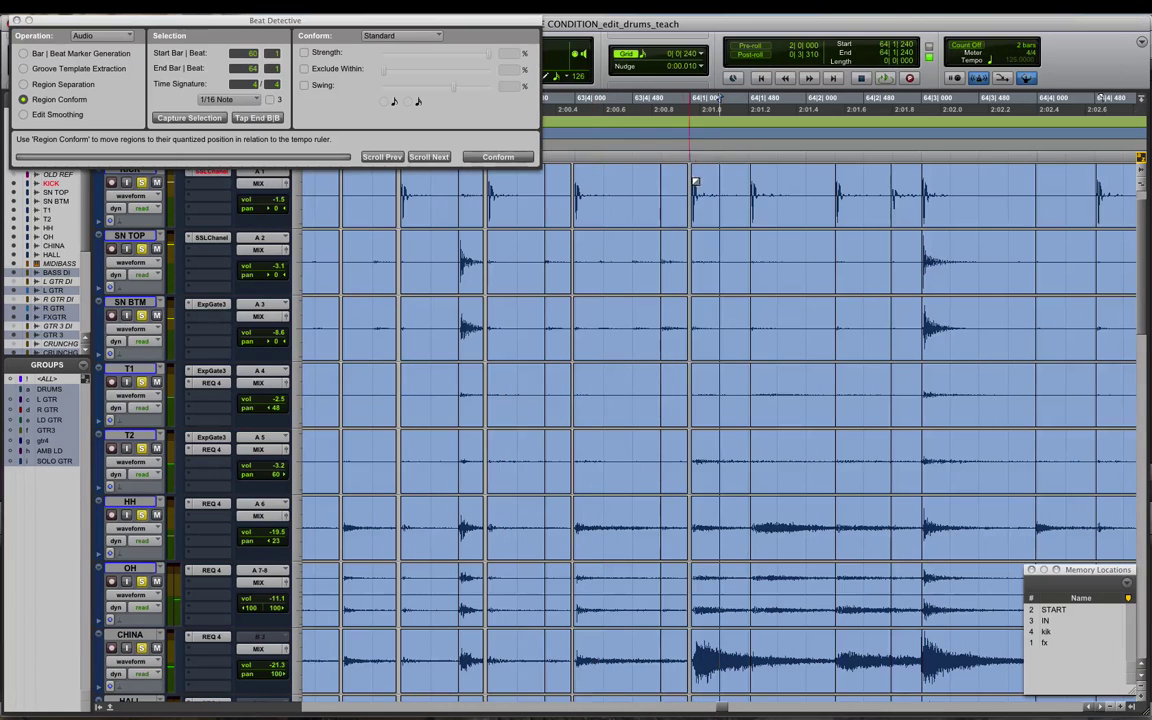
Select the drums from 64|1|000 to 68|1|000, capture that range in Beat Detective and conform it to the 1/16 note grid
key(super+bracketleft)
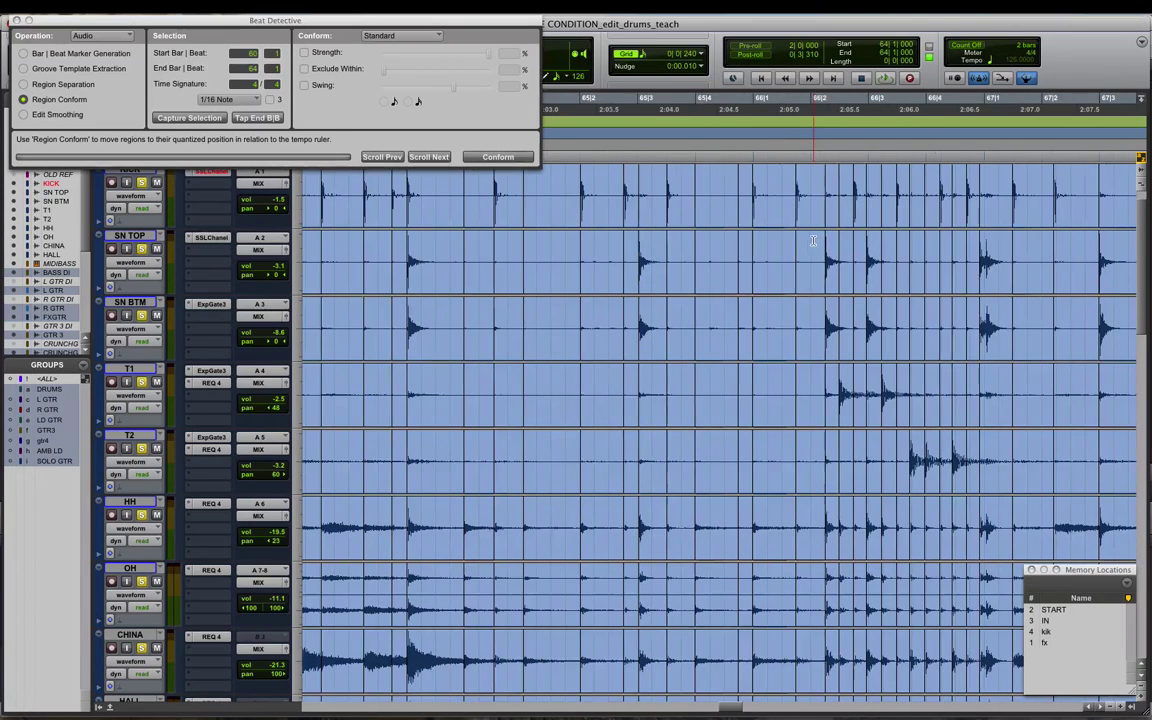
drag(997, 173, 1099, 175)
key(super+bracketleft)
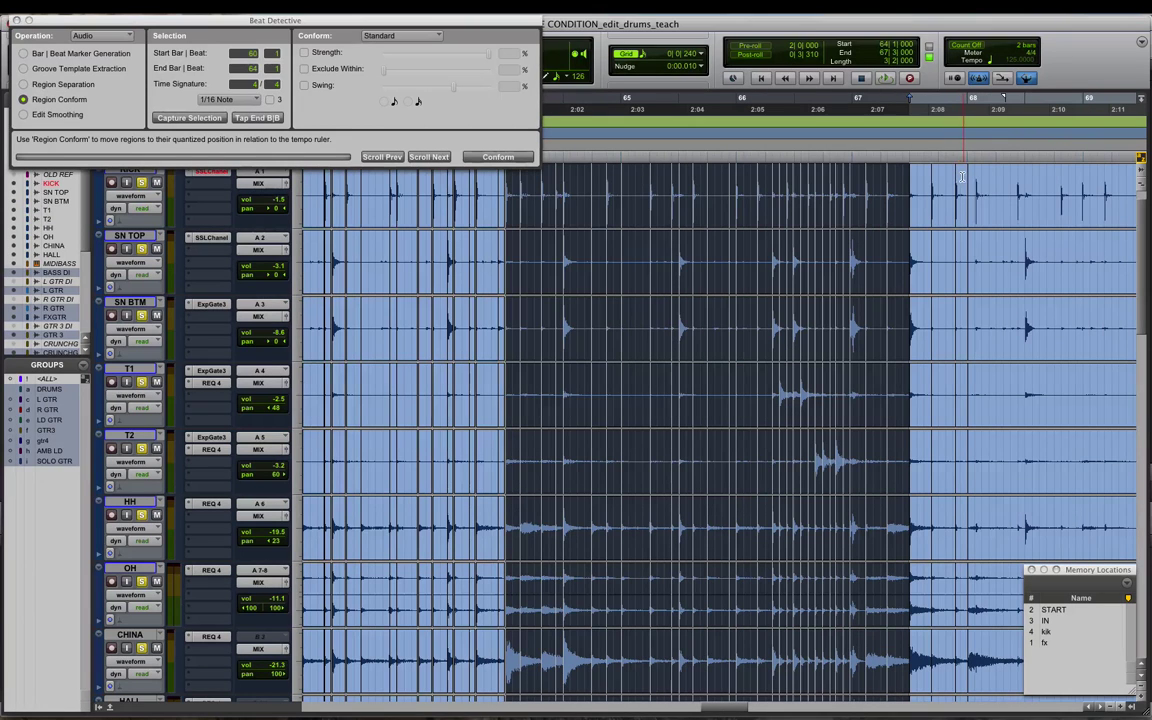
shift+click(965, 177)
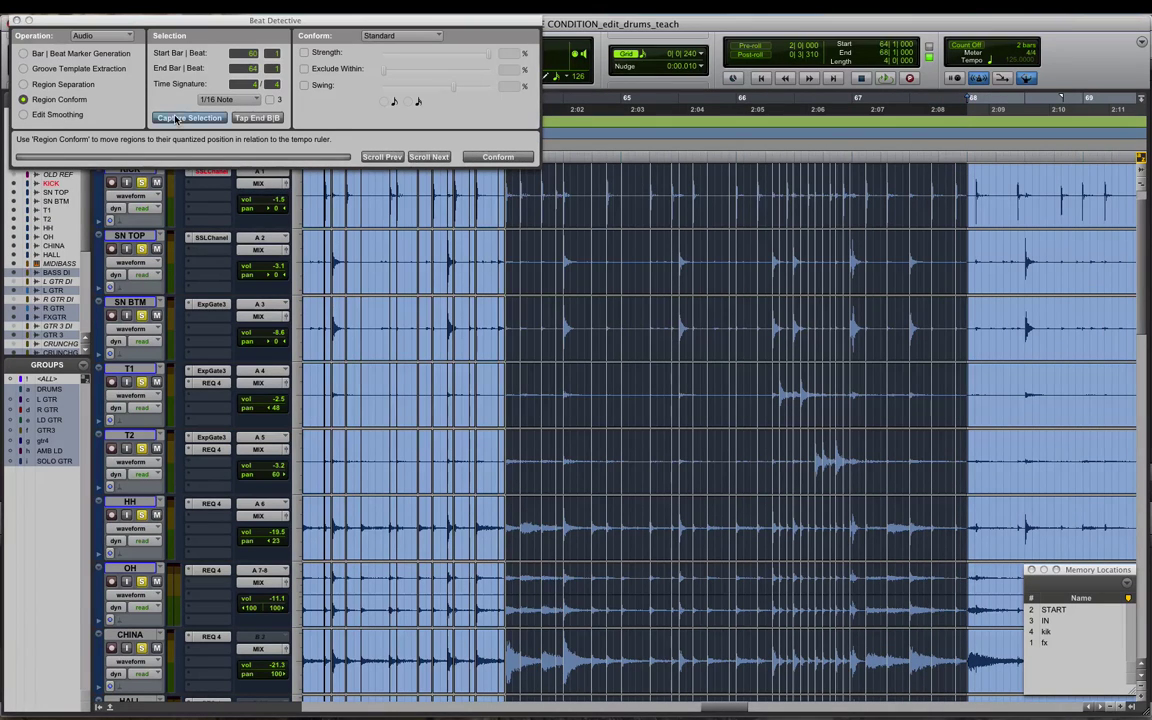
click(493, 161)
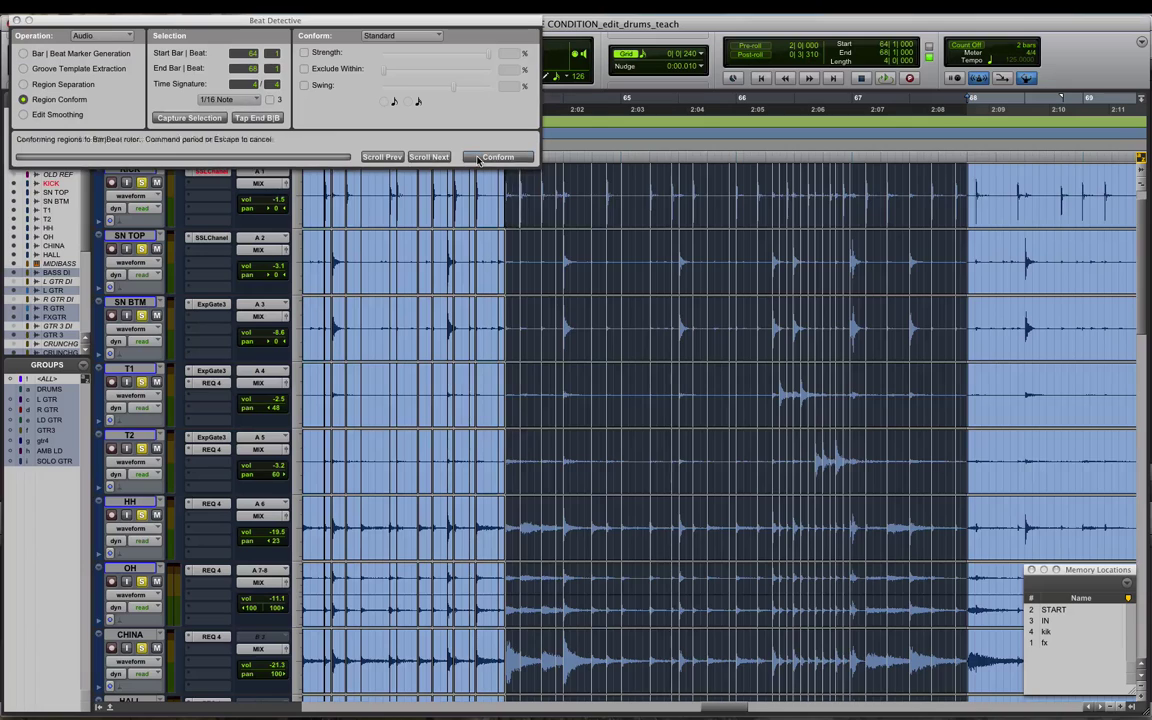
Play the newly conformed drums from 64|1|000 toward bar 68
key(super+bracketright)
key(super+bracketright)
key(space)
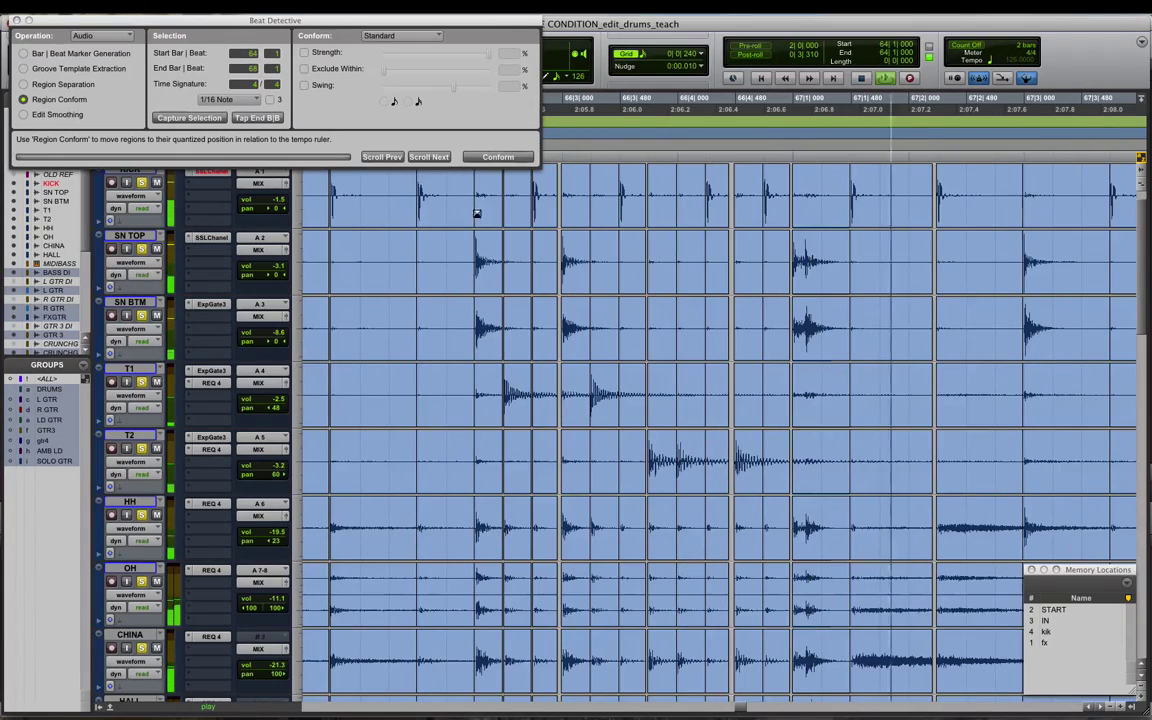
key(space)
key(r)
key(r)
Stop playback and select the first slice of the conformed drums across all tracks, starting at 50|4|950 just before bar 51
click(803, 236)
scroll(772, 240, left, 3)
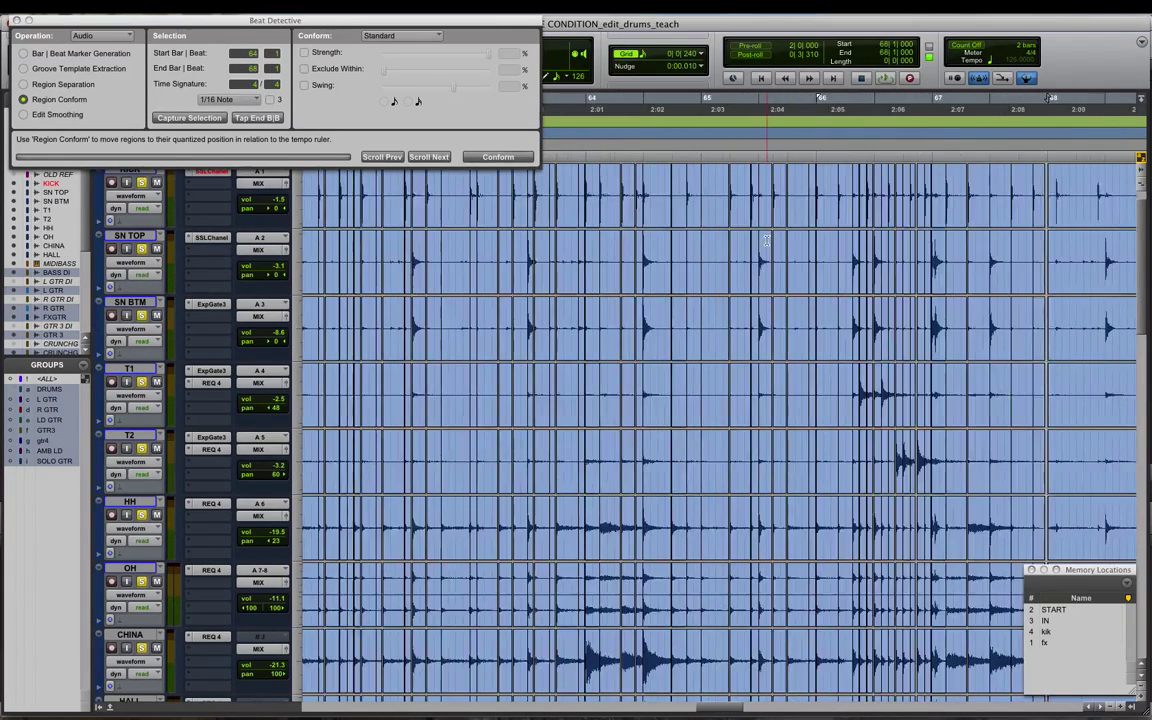
key(r)
scroll(727, 250, left, 4)
scroll(727, 251, left, 5)
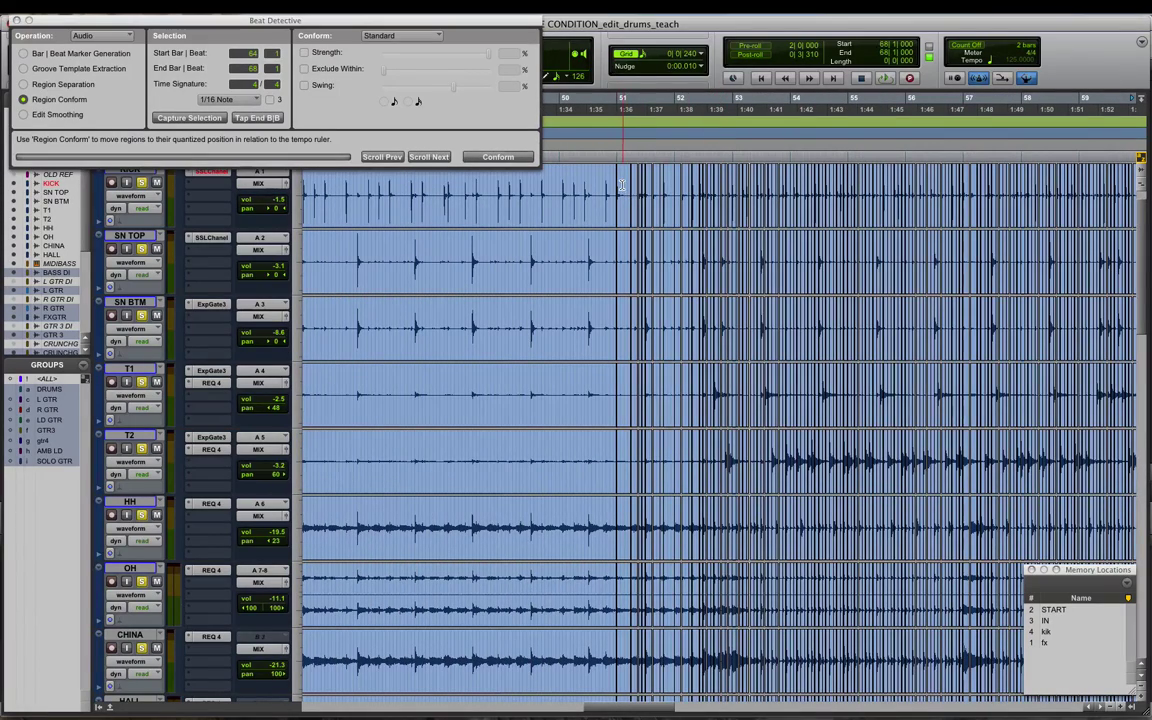
key(t)
key(t)
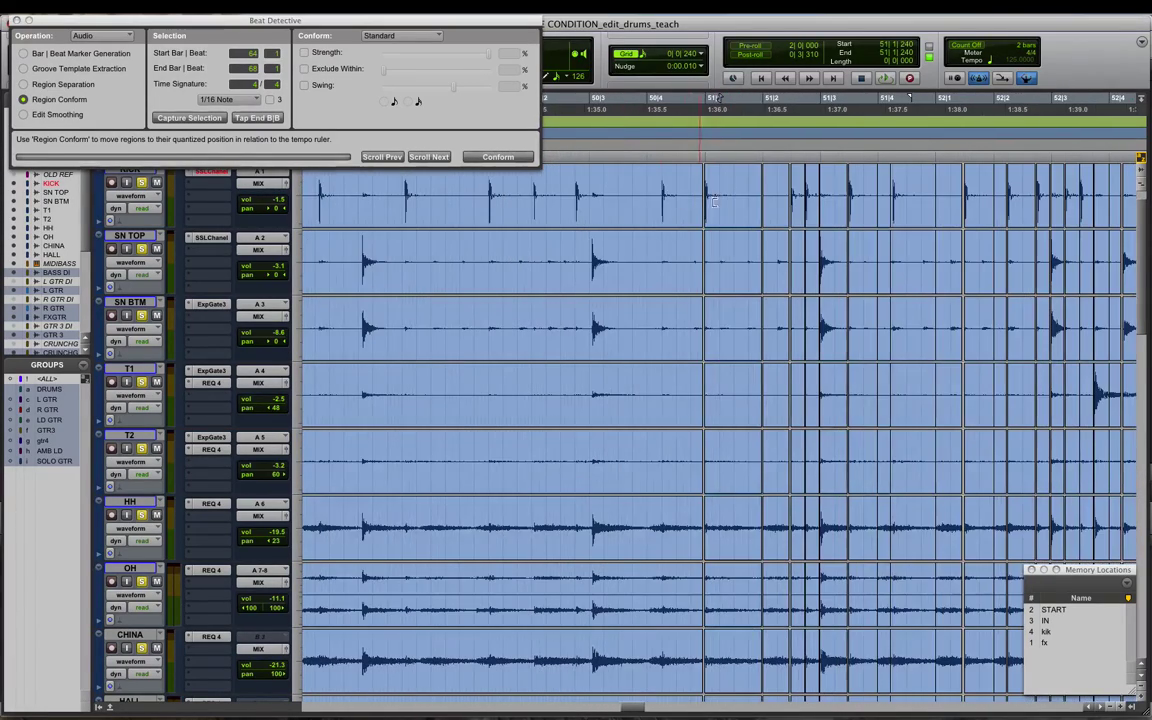
click(743, 218)
key(r)
scroll(771, 236, right, 8)
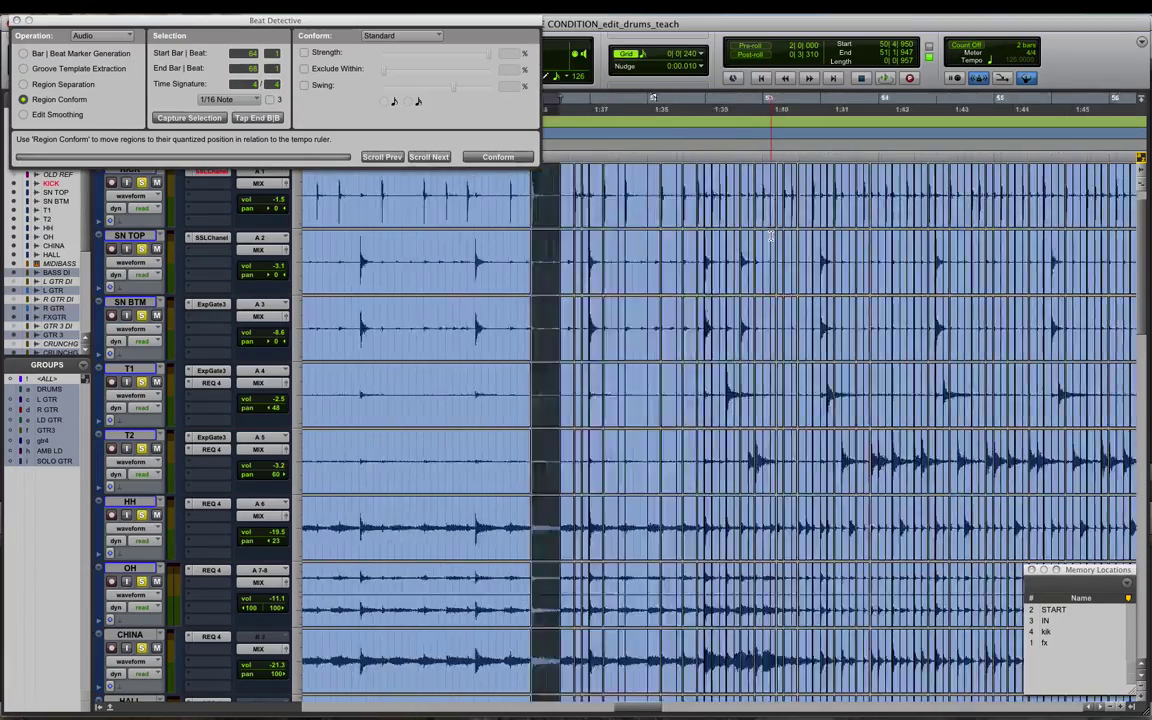
Extend the drum selection to 67|4|881 and apply Edit Smoothing with Fill And Crossfade at a 10 ms crossfade length
scroll(771, 236, right, 6)
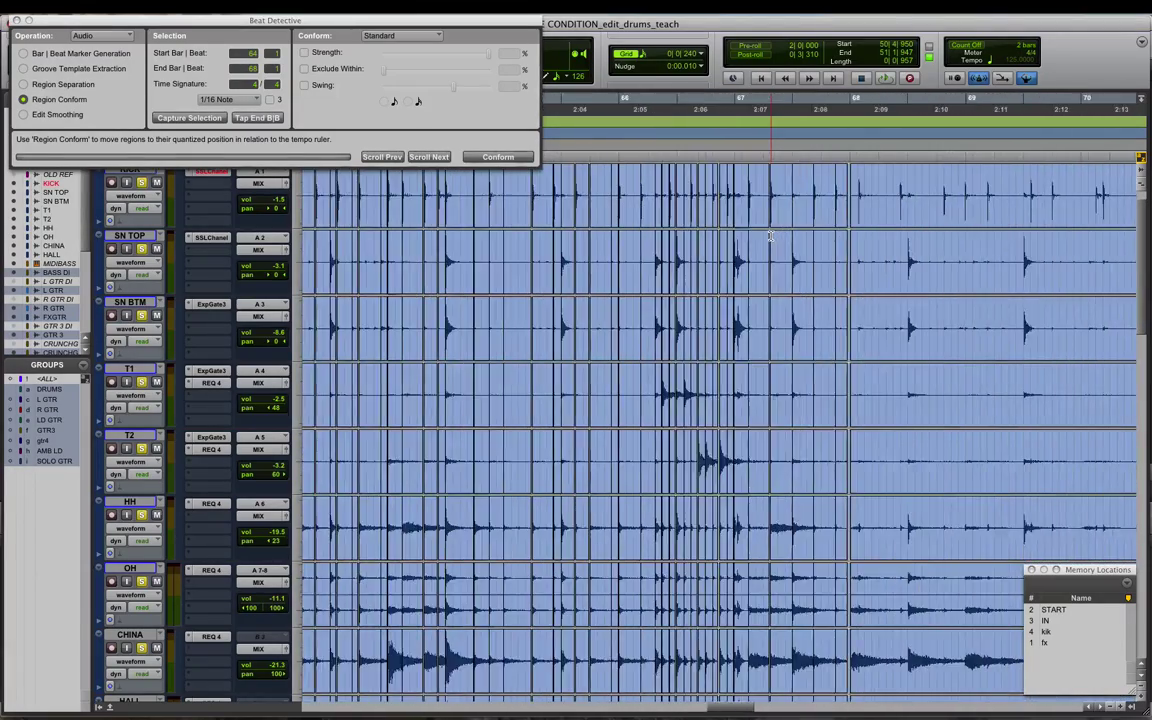
shift+click(696, 218)
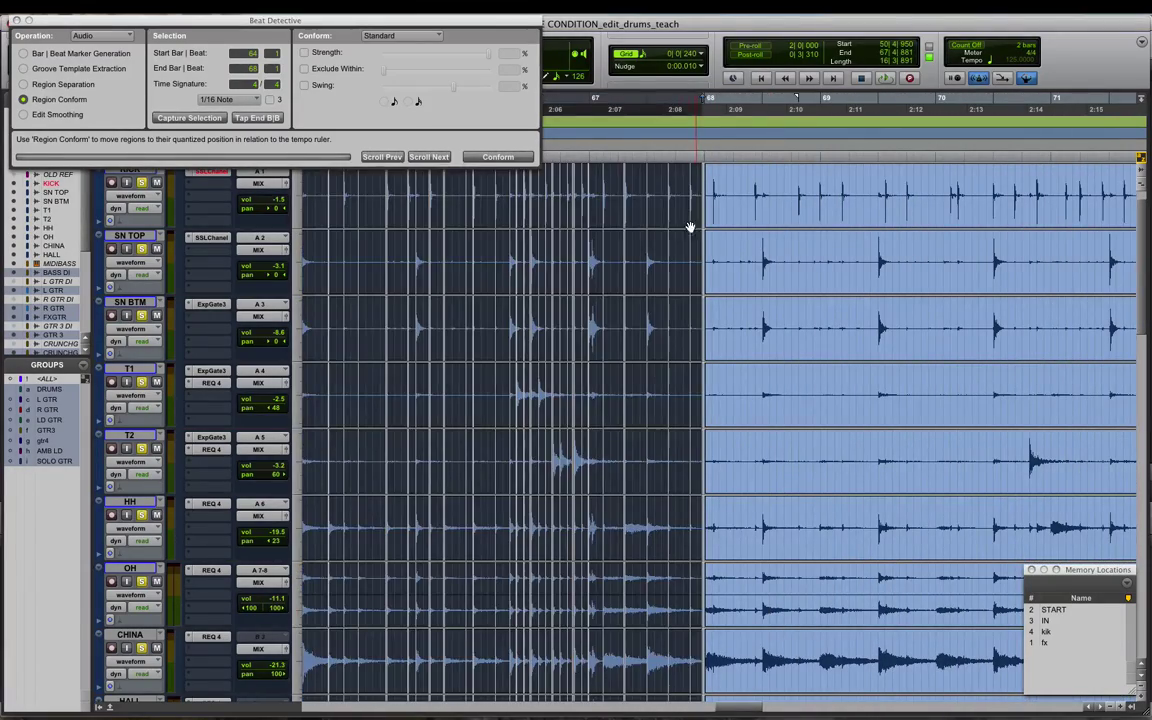
key(r)
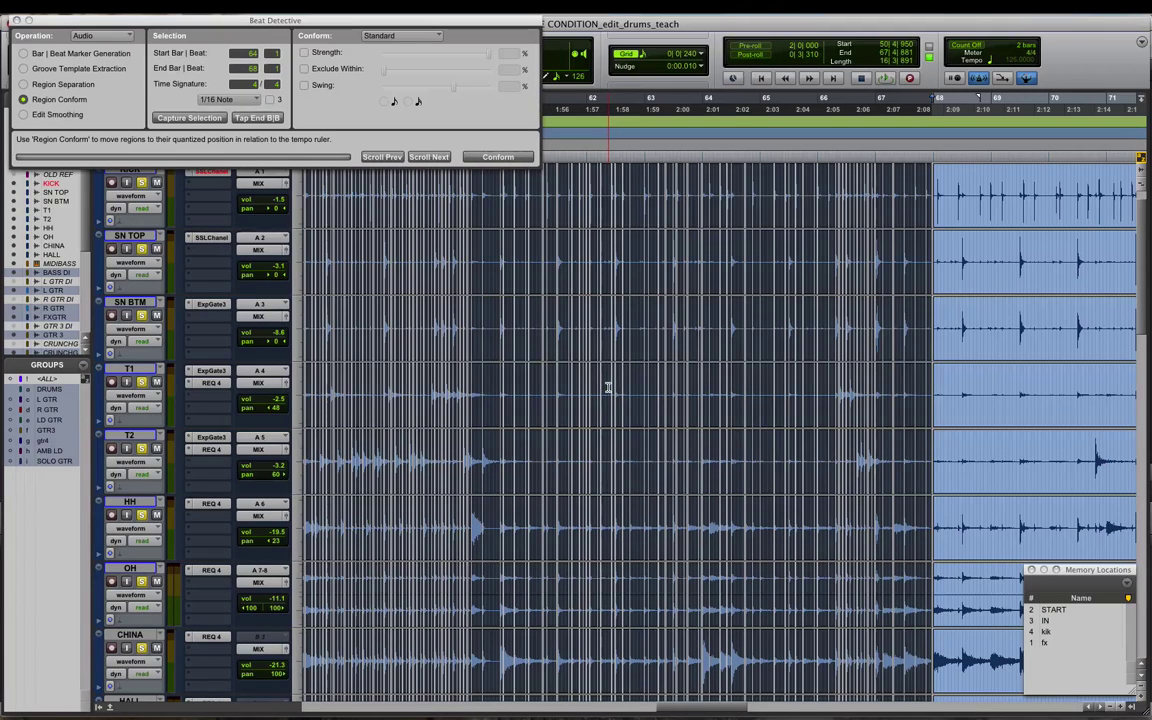
key(r)
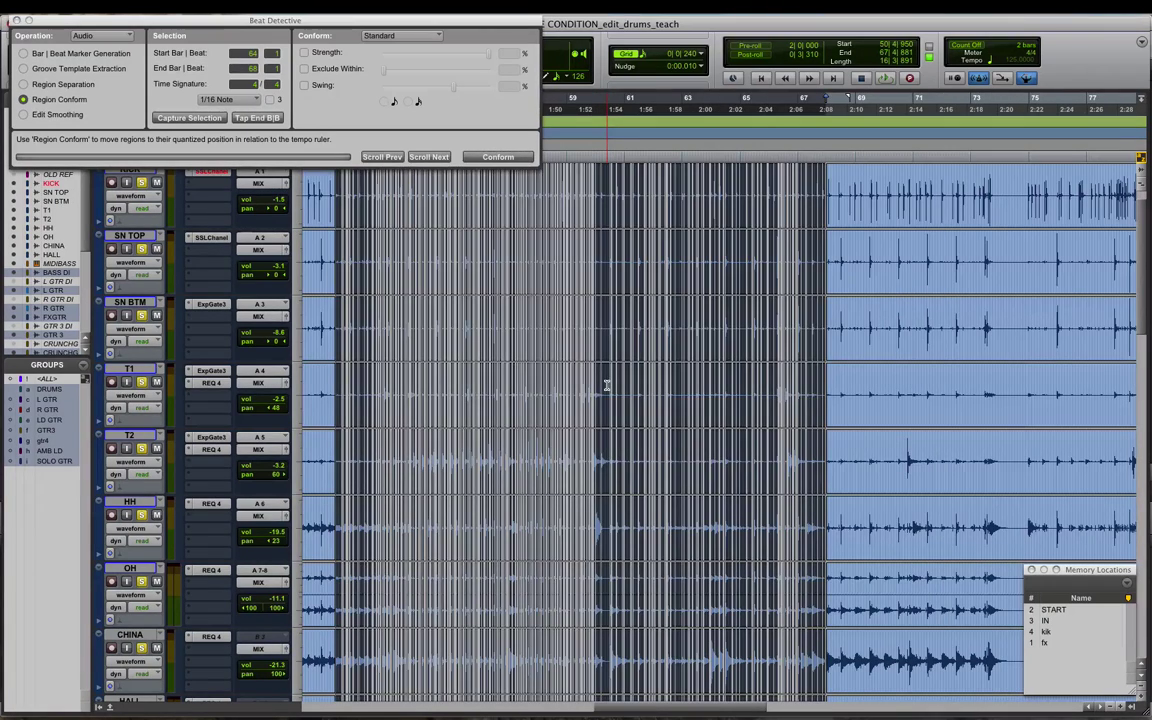
click(50, 114)
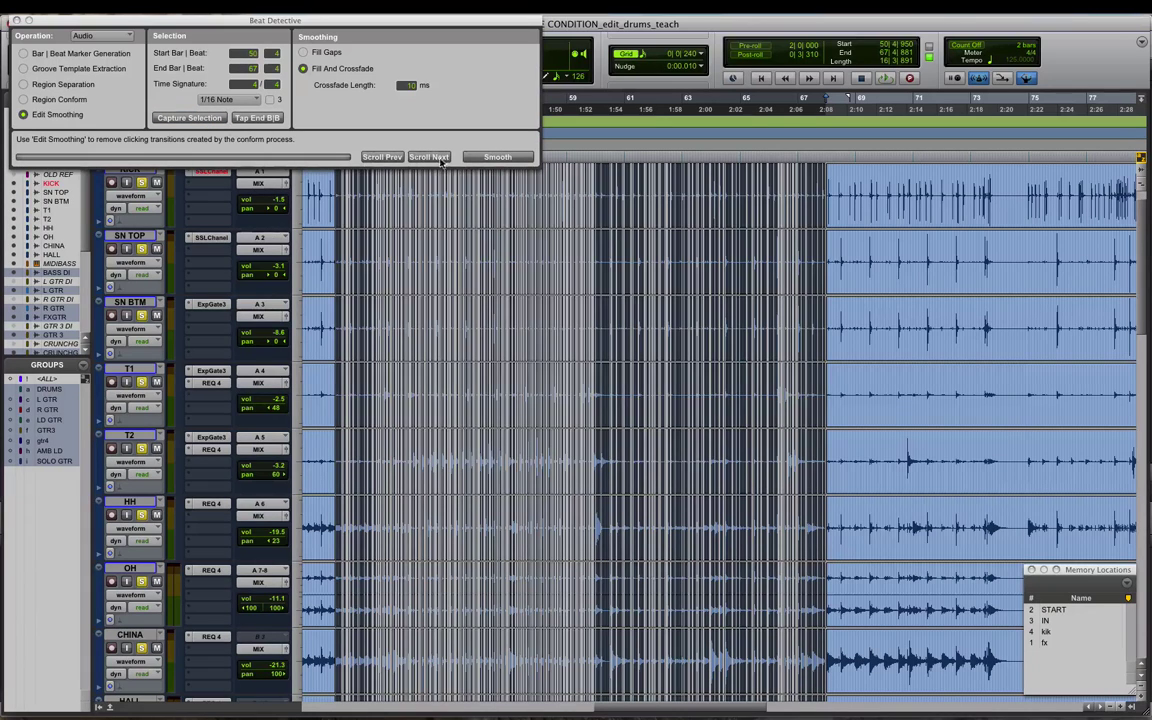
click(496, 158)
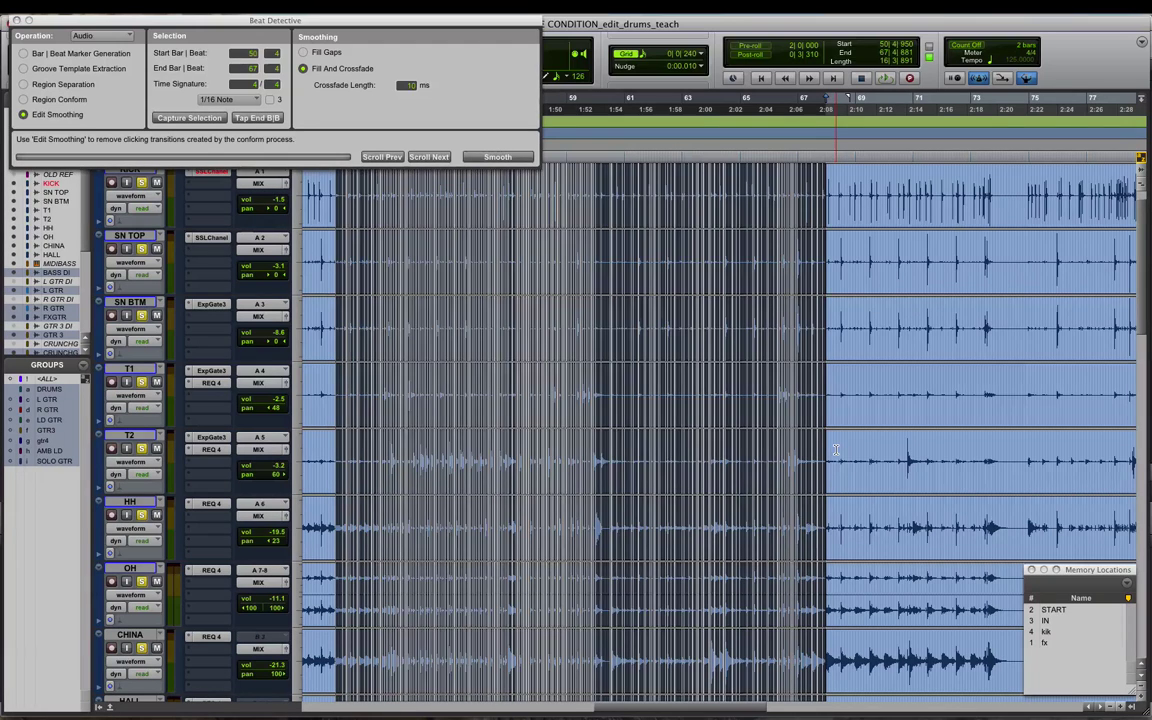
Examine the new crossfades around bar 51 and play the smoothed drums from 51|1|000
key(t)
key(t)
key(t)
key(t)
scroll(730, 275, right, 3)
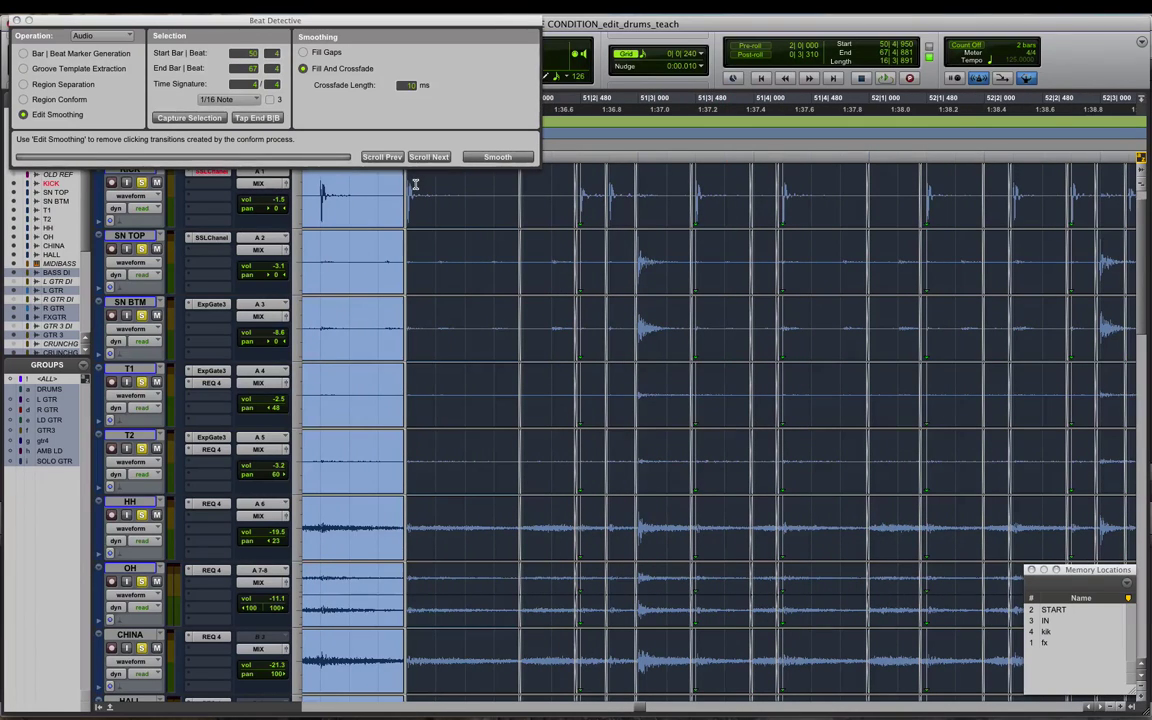
click(416, 185)
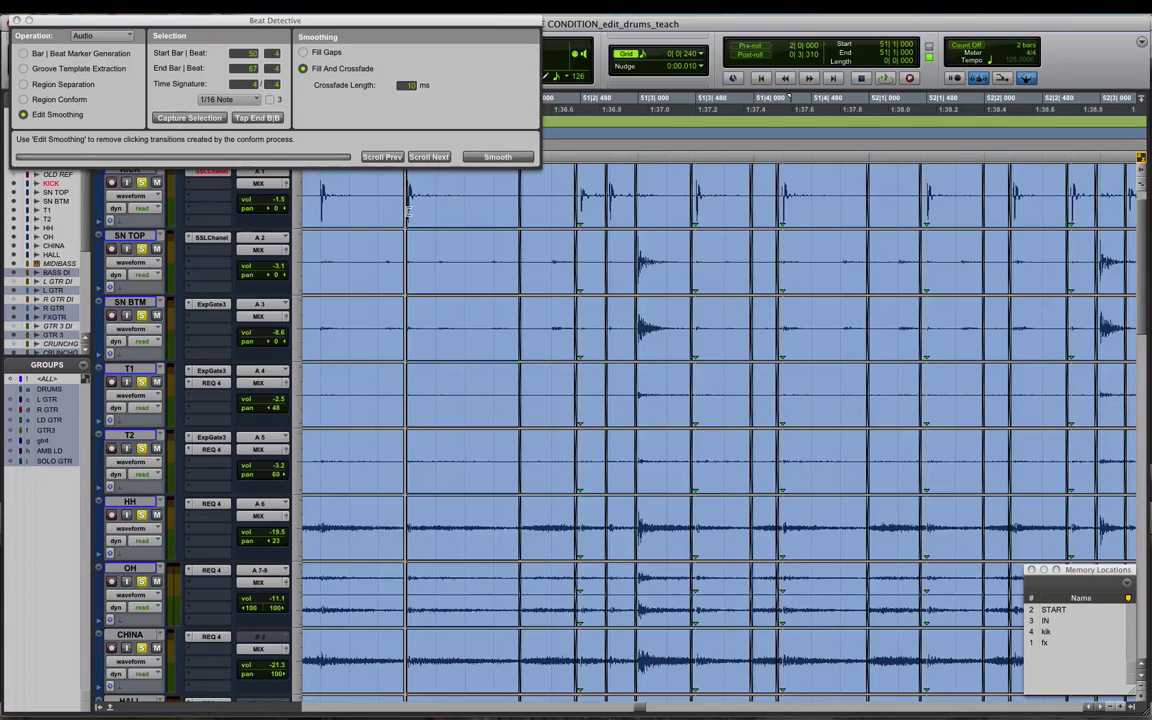
key(space)
scroll(200, 215, up, 1)
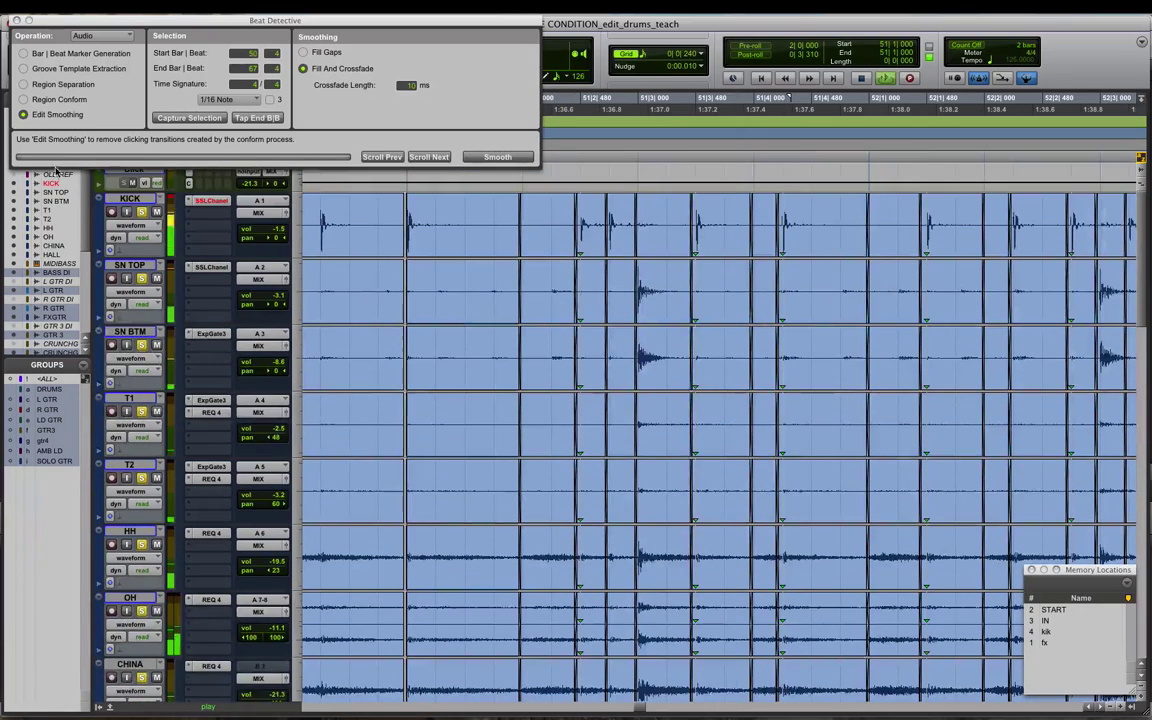
Mute the click track and play the smoothed drums from 51|1|000 through to bar 61, following the playback
click(130, 184)
scroll(366, 281, right, 1)
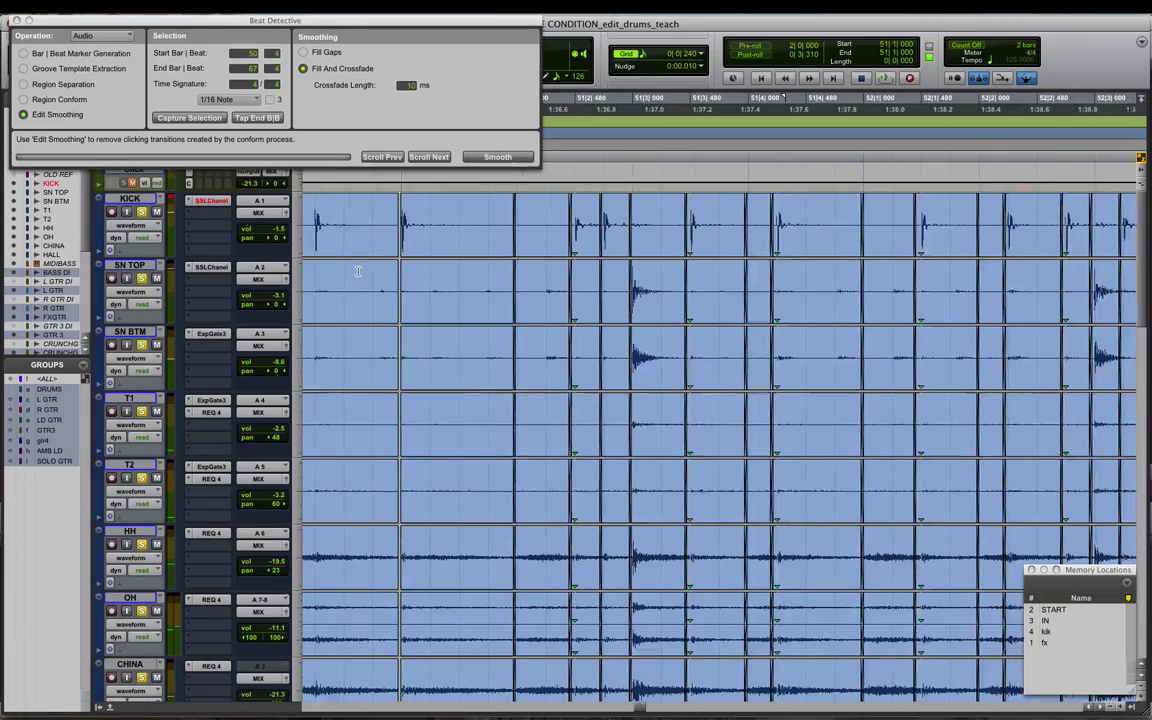
key(space)
scroll(645, 416, right, 5)
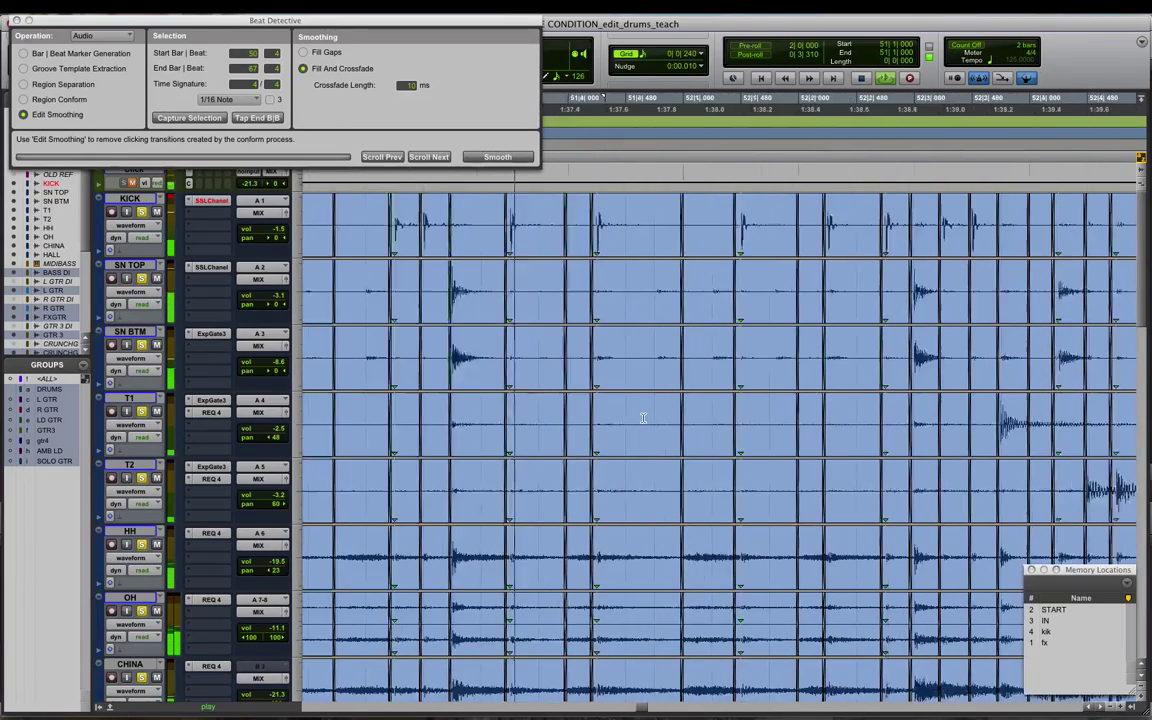
scroll(645, 416, right, 15)
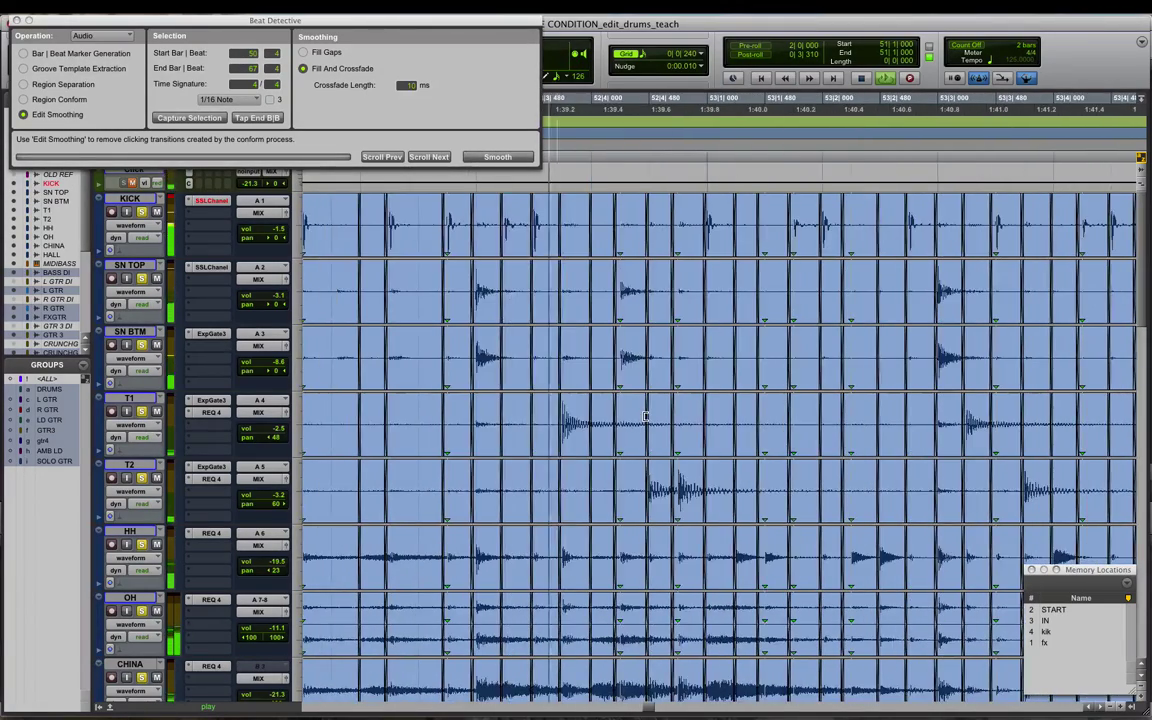
scroll(645, 416, right, 5)
key(r)
scroll(645, 416, right, 2)
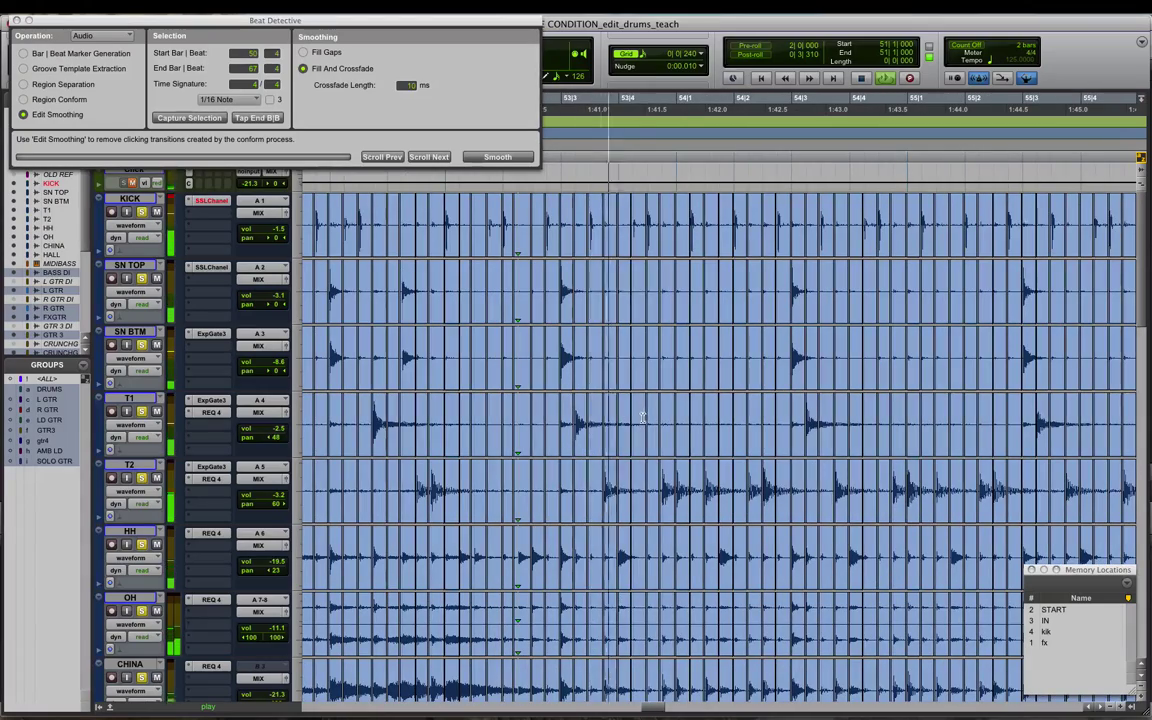
scroll(634, 416, right, 18)
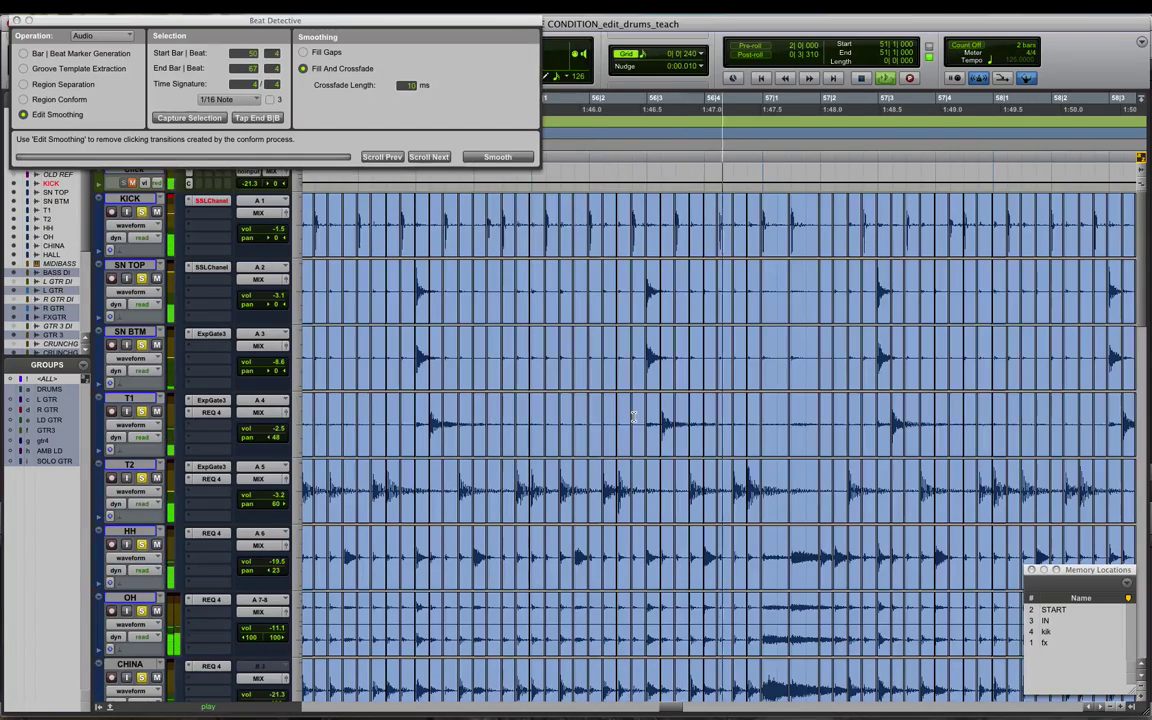
scroll(635, 417, right, 13)
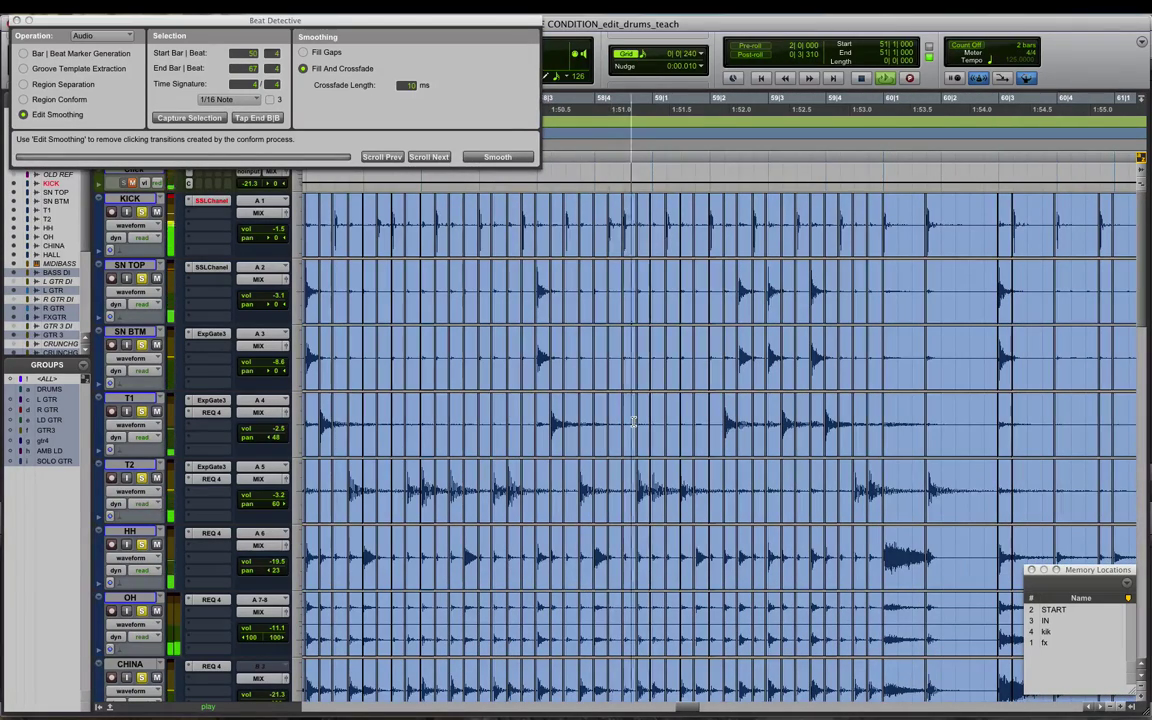
scroll(640, 425, right, 12)
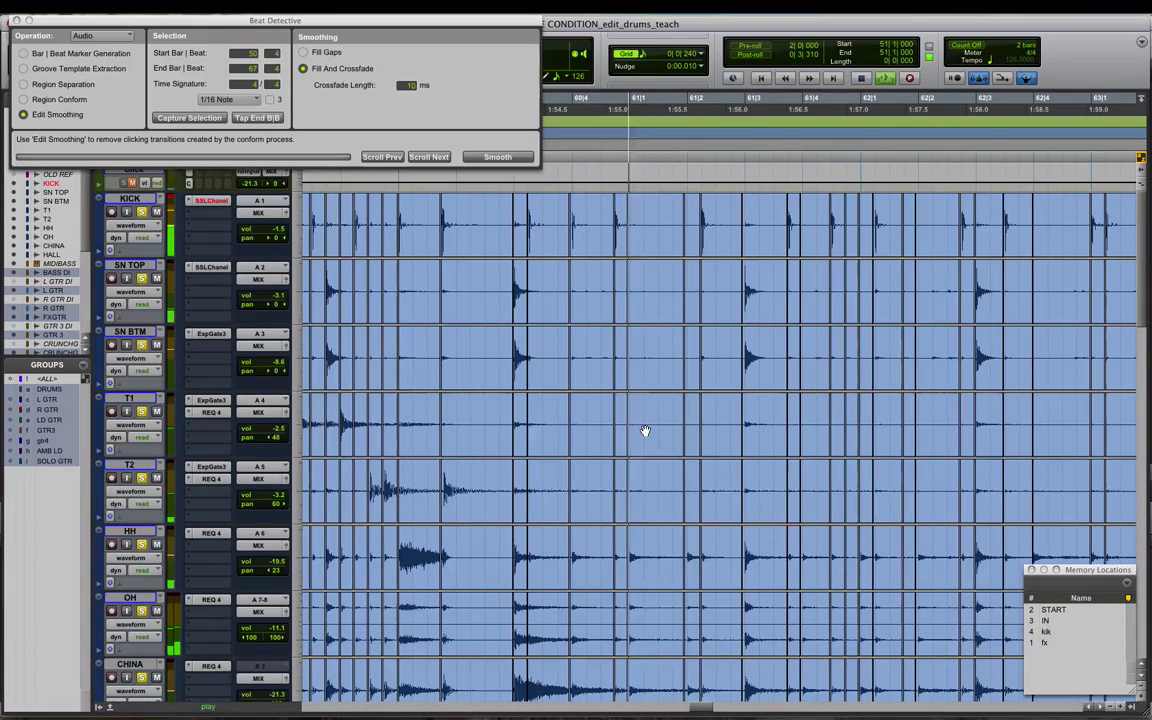
Examine the drum edits around bars 62 and 63, and replay the section from 62|2|720
click(887, 540)
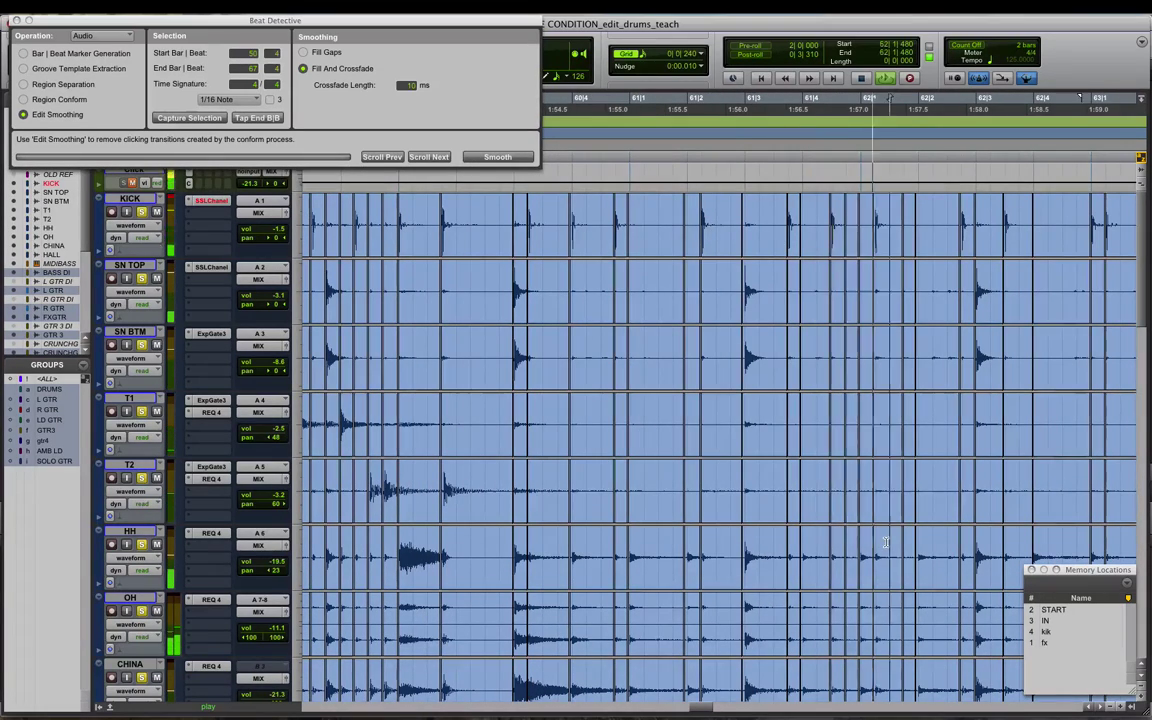
key(t)
key(t)
scroll(828, 600, down, 2)
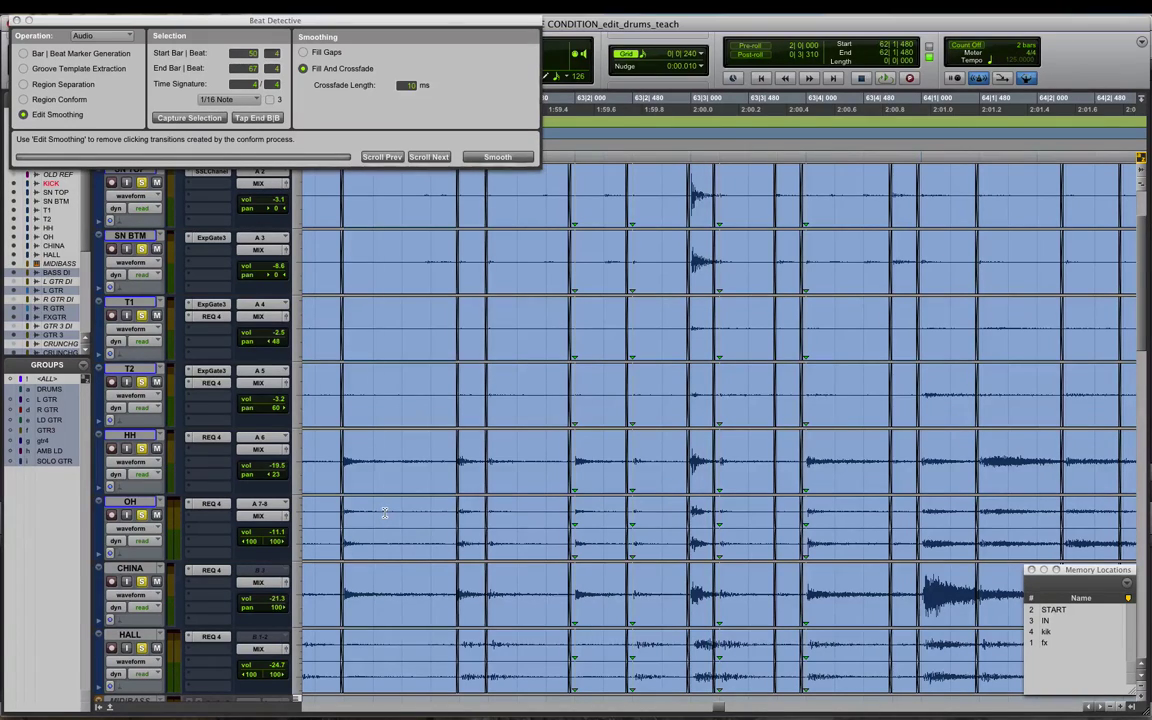
click(491, 514)
key(t)
key(t)
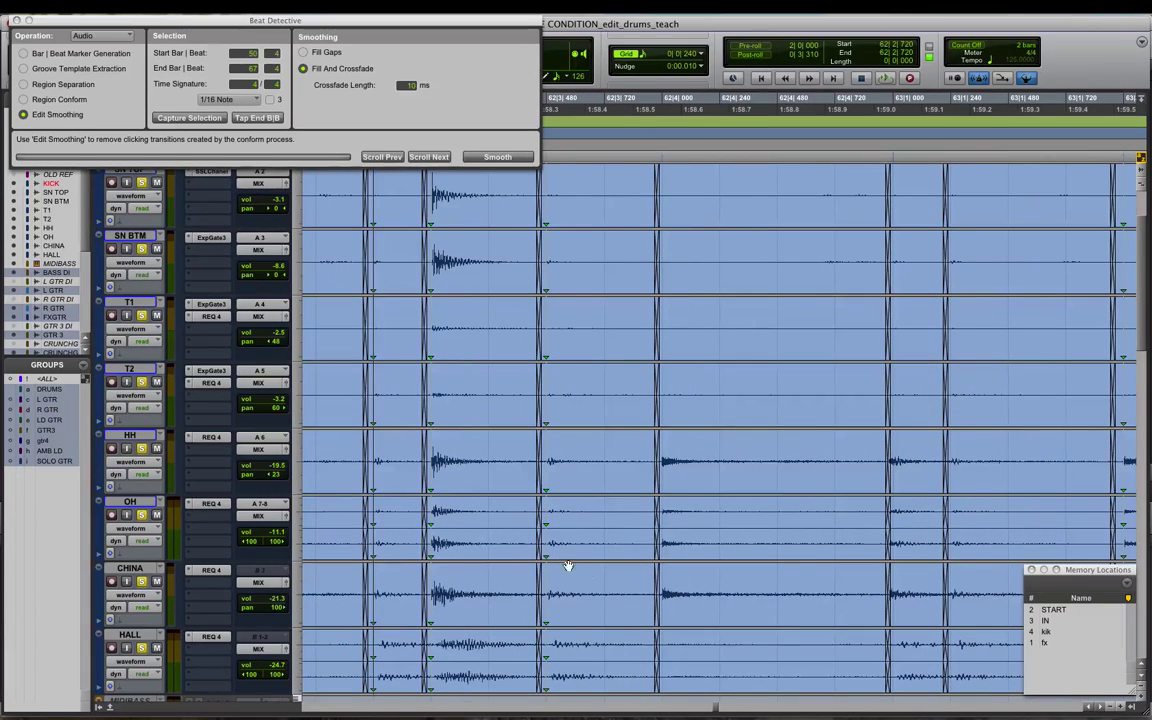
key(space)
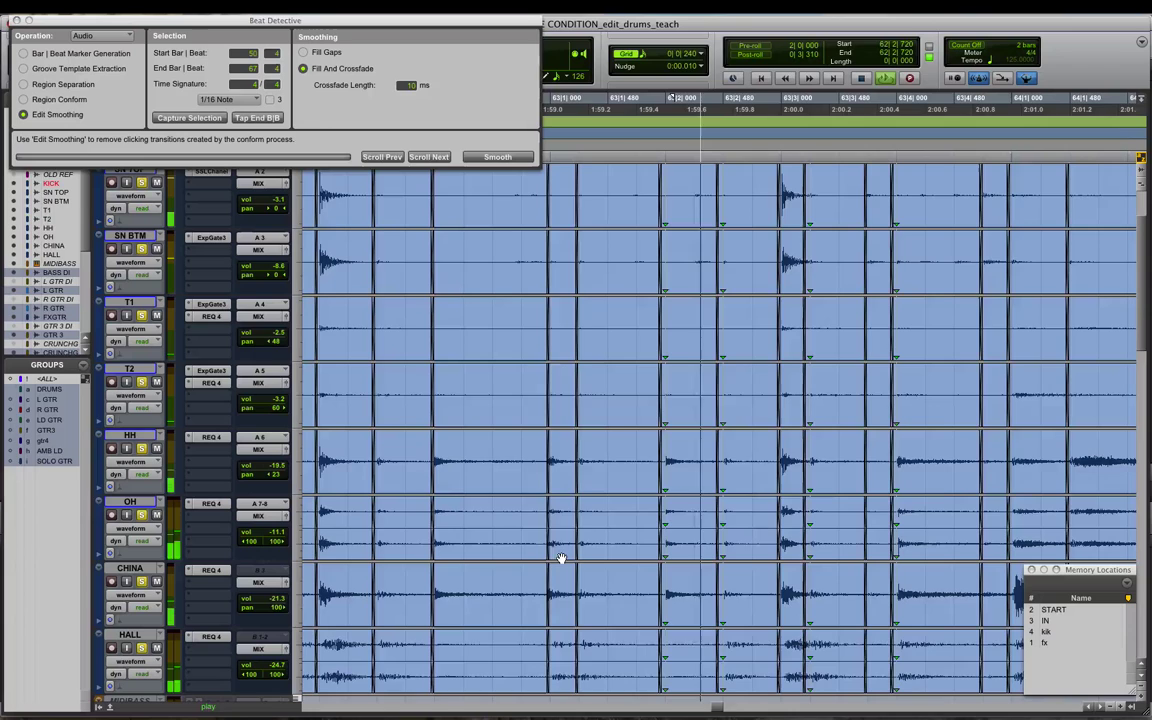
key(space)
Shorten the crossfade just before 63|1|000 across the drum tracks to end at 62|4|943, ahead of the hit, with edit groups active
click(562, 558)
key(t)
key(t)
key(t)
key(t)
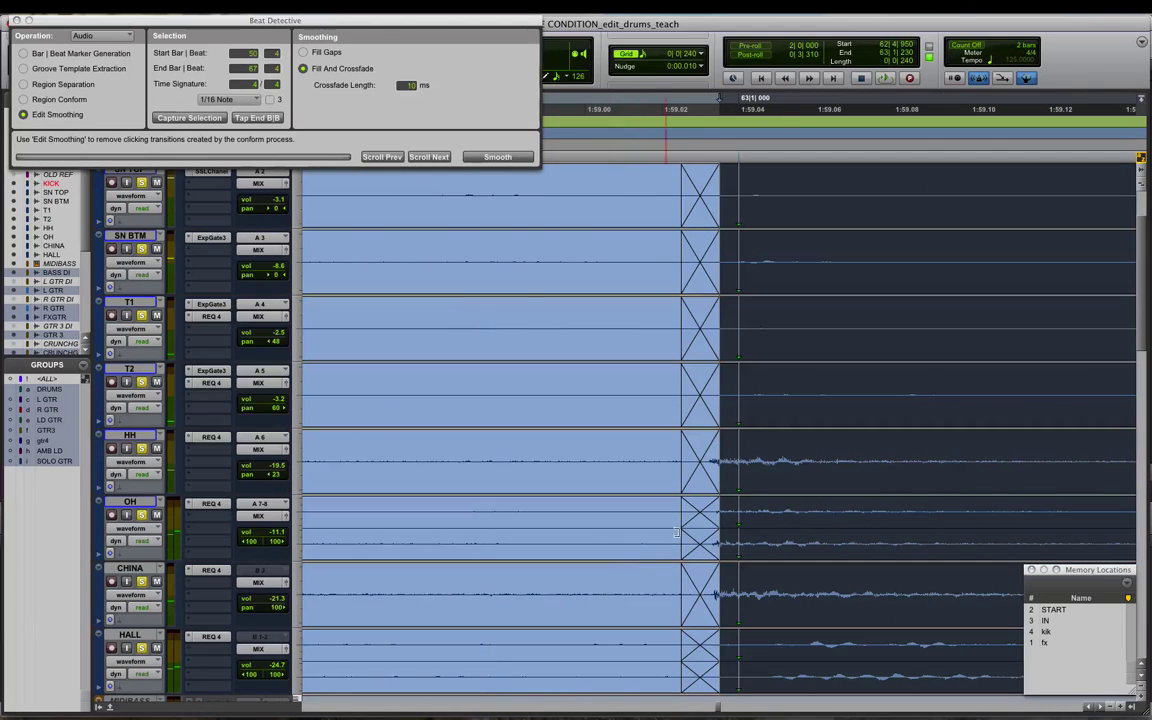
click(702, 521)
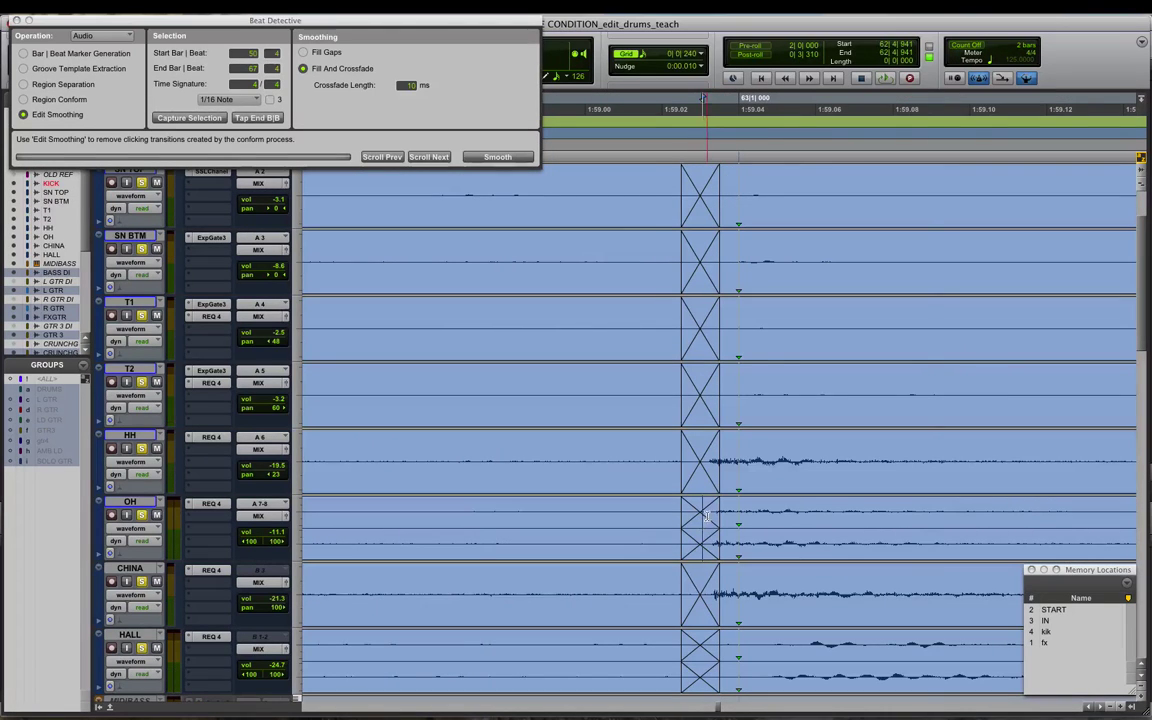
key(super+bracketleft)
scroll(706, 517, up, 2)
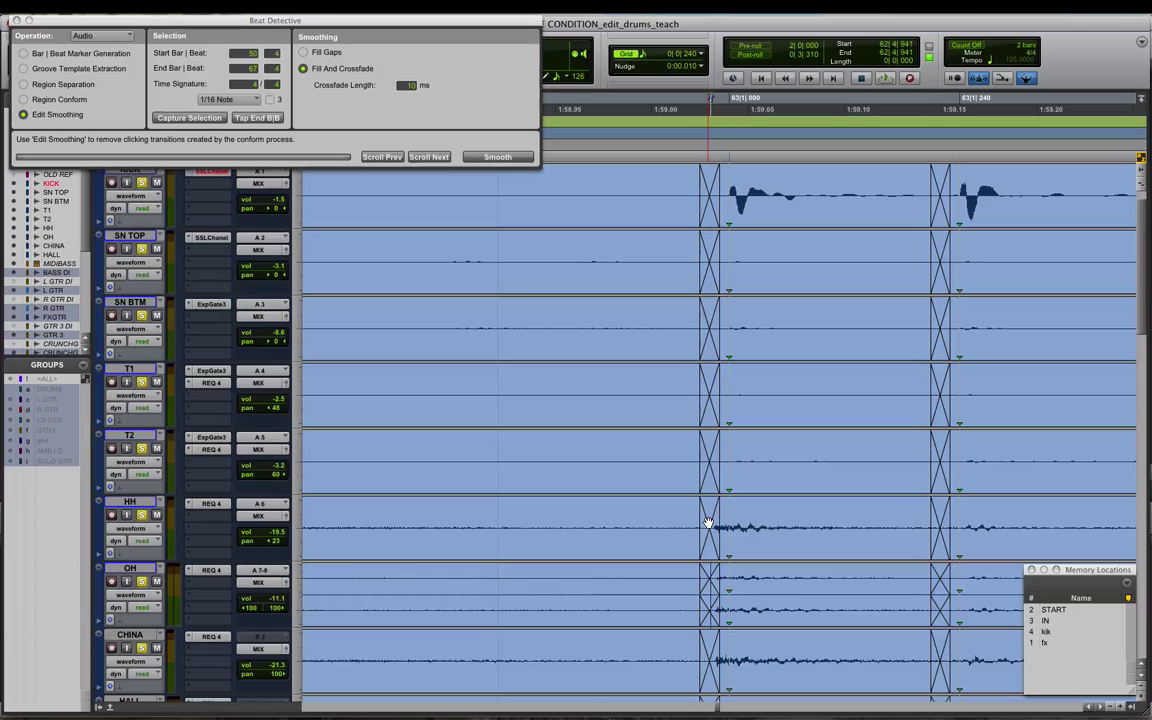
key(shift+super+g)
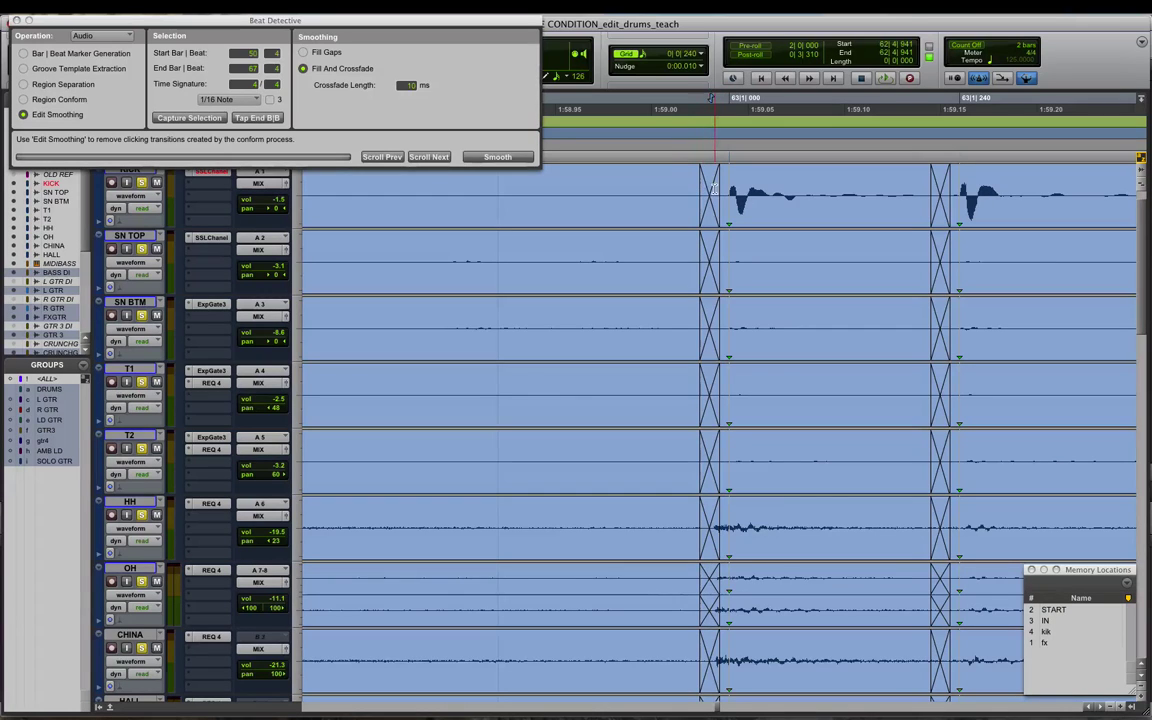
click(712, 189)
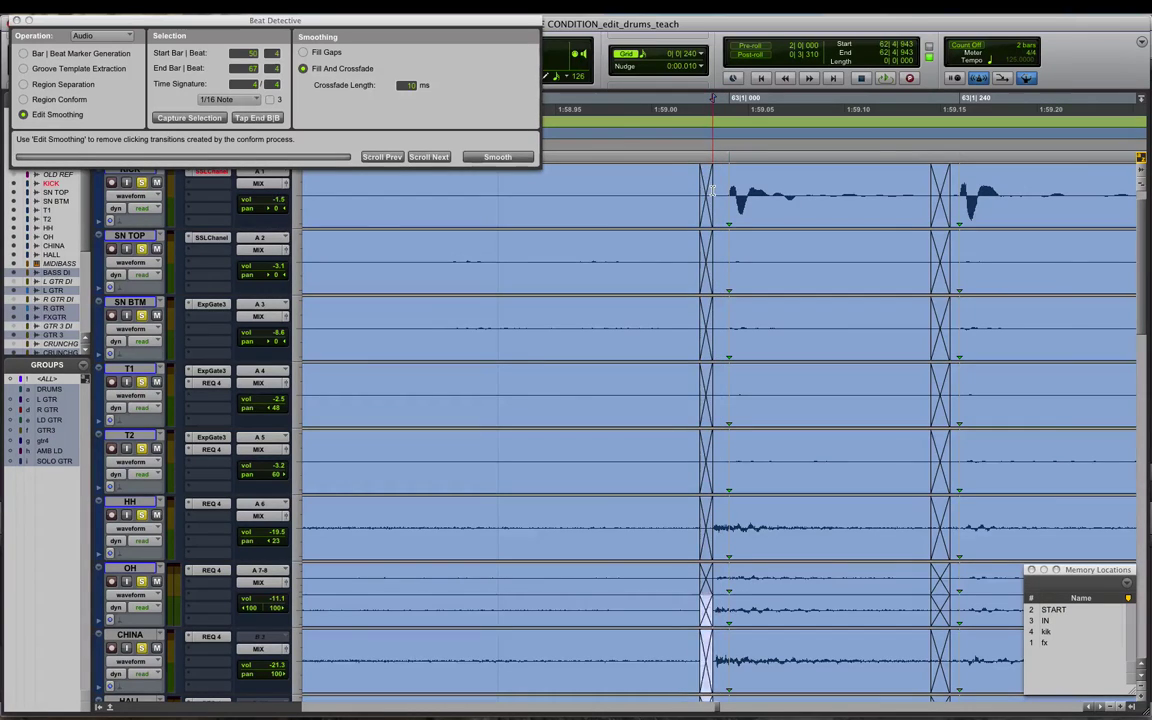
Play the drums from 62|3|720 to bar 66 to check the adjusted crossfade
key(super+bracketleft)
click(426, 183)
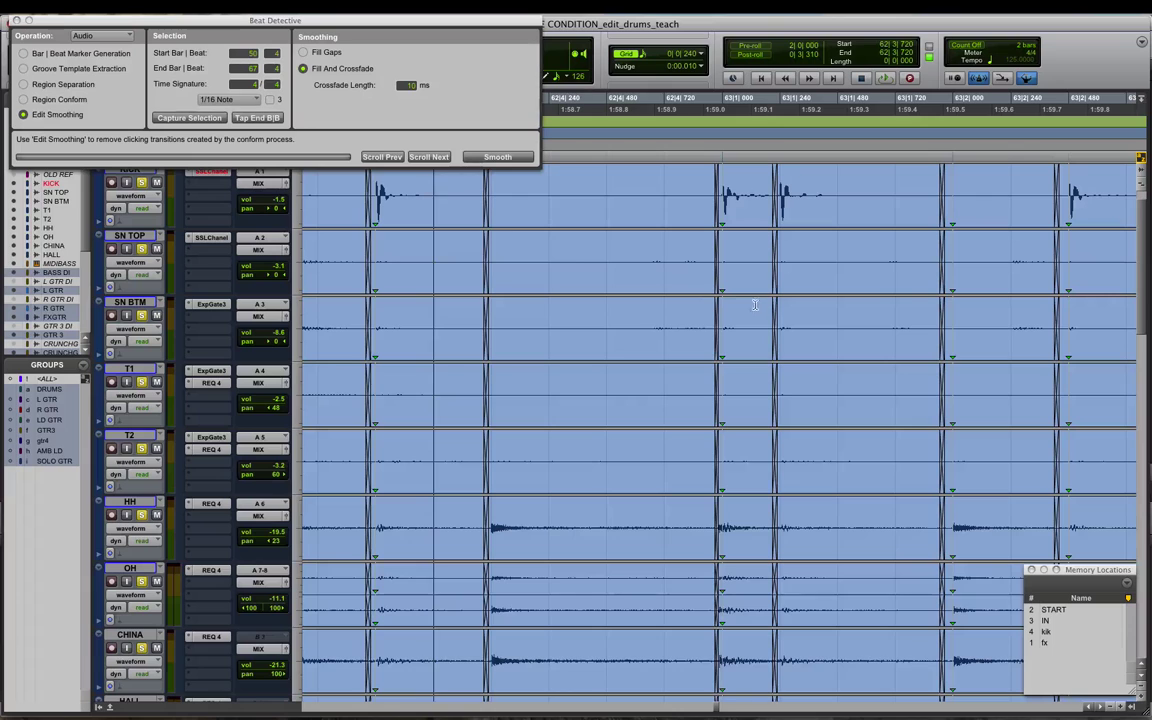
key(space)
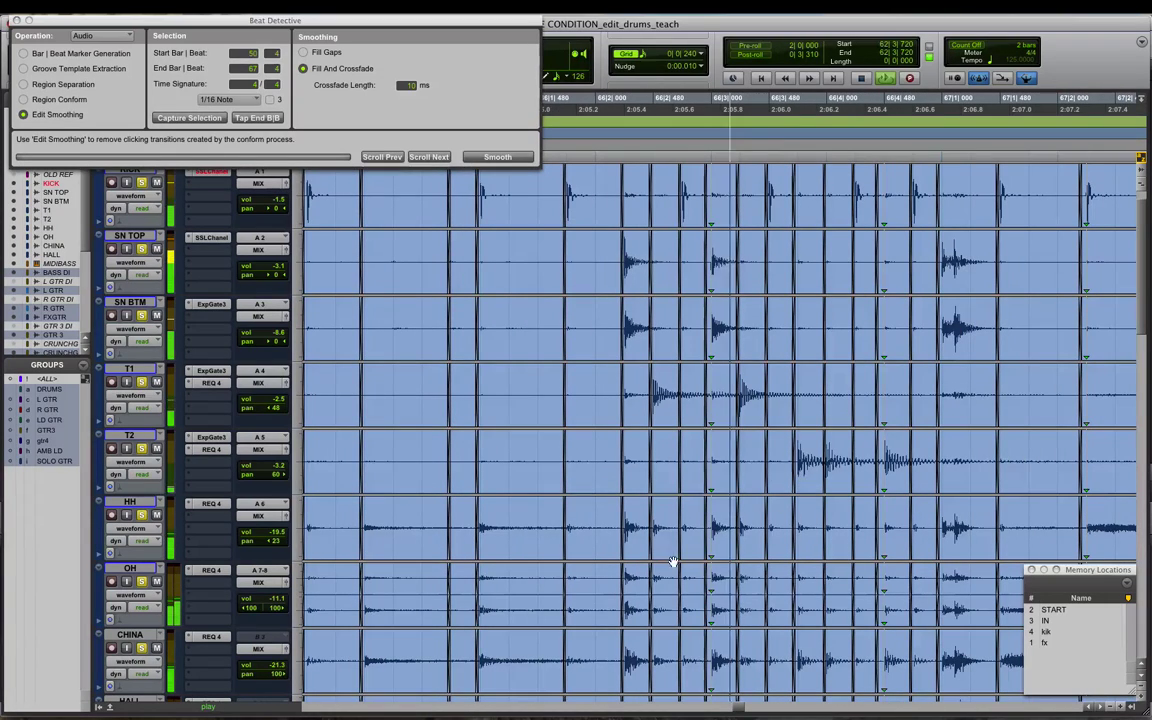
key(space)
Inspect the crossfade at 66|1|000 and play the drums from there past the end of the smoothed section at bar 68
click(486, 608)
key(t)
key(t)
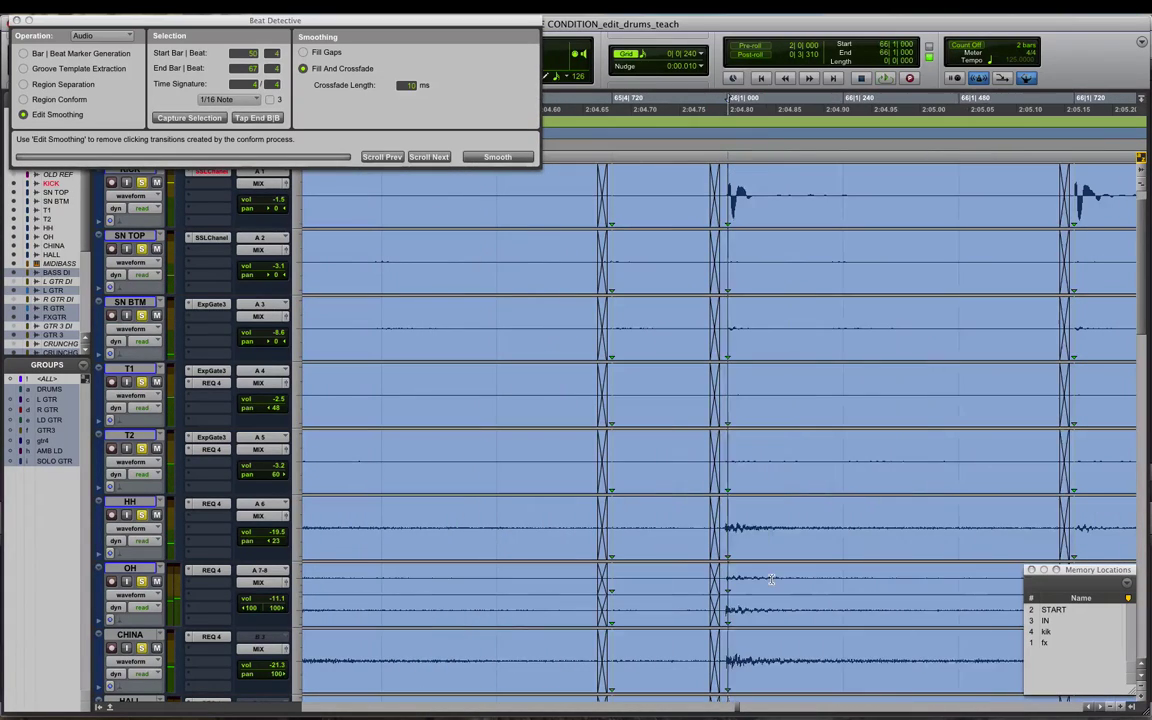
key(r)
key(r)
key(space)
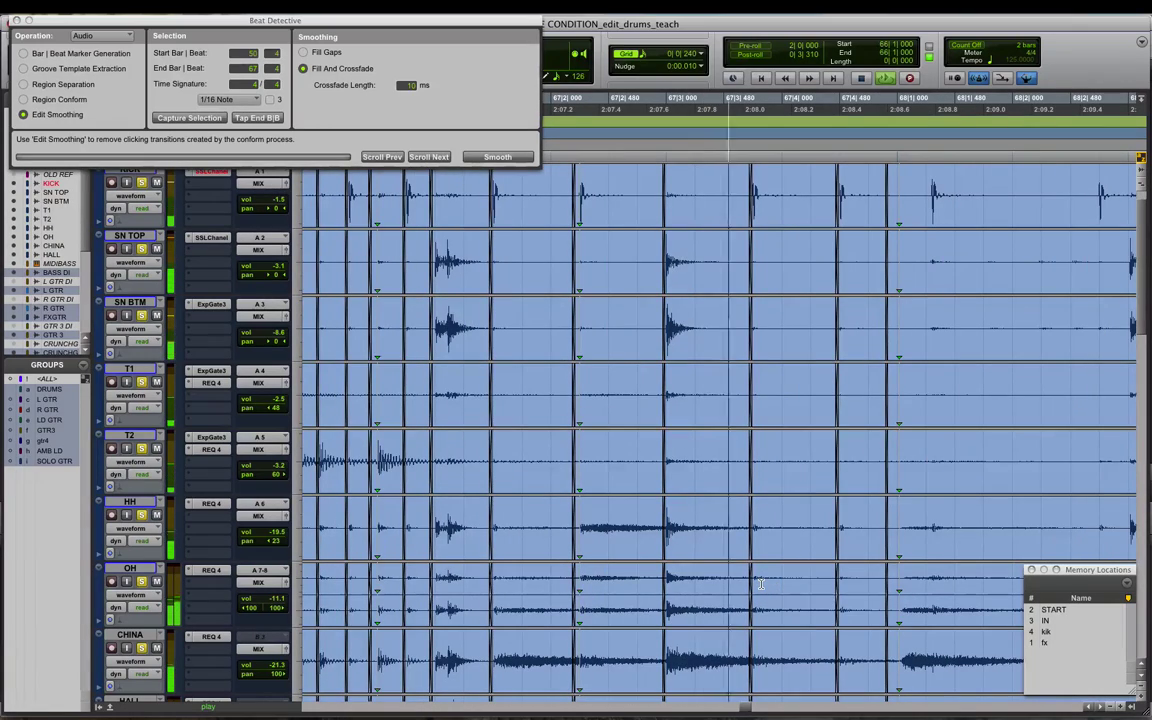
key(ctrl+[)
key(ctrl+[)
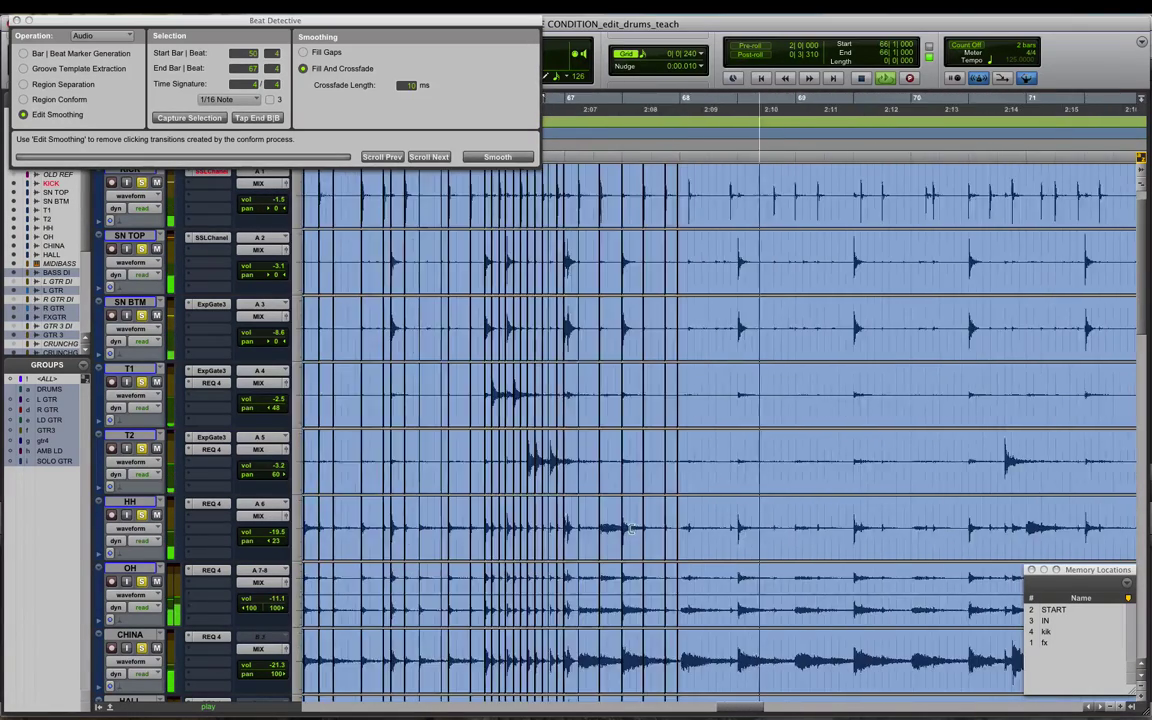
key(ctrl+[)
key(ctrl+[)
key(ctrl+[)
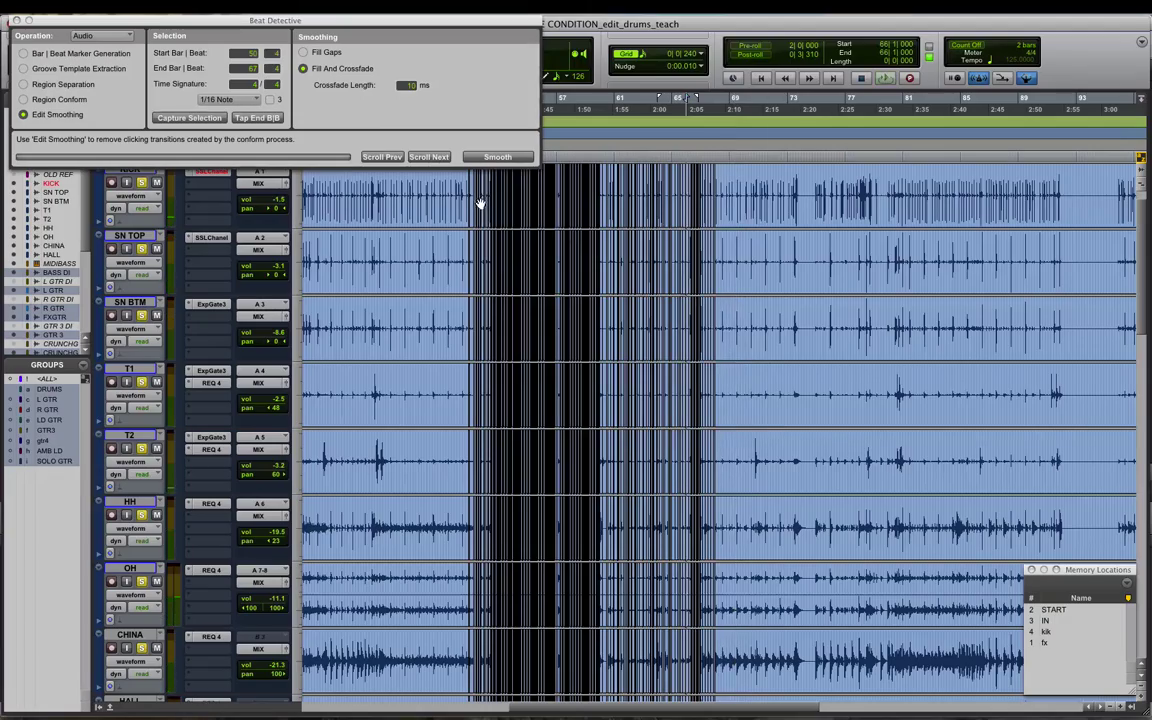
Select the first Beat Detective region across the drum tracks, from 50|4|950 to 51|1|947
click(479, 191)
key(t)
key(t)
key(t)
key(t)
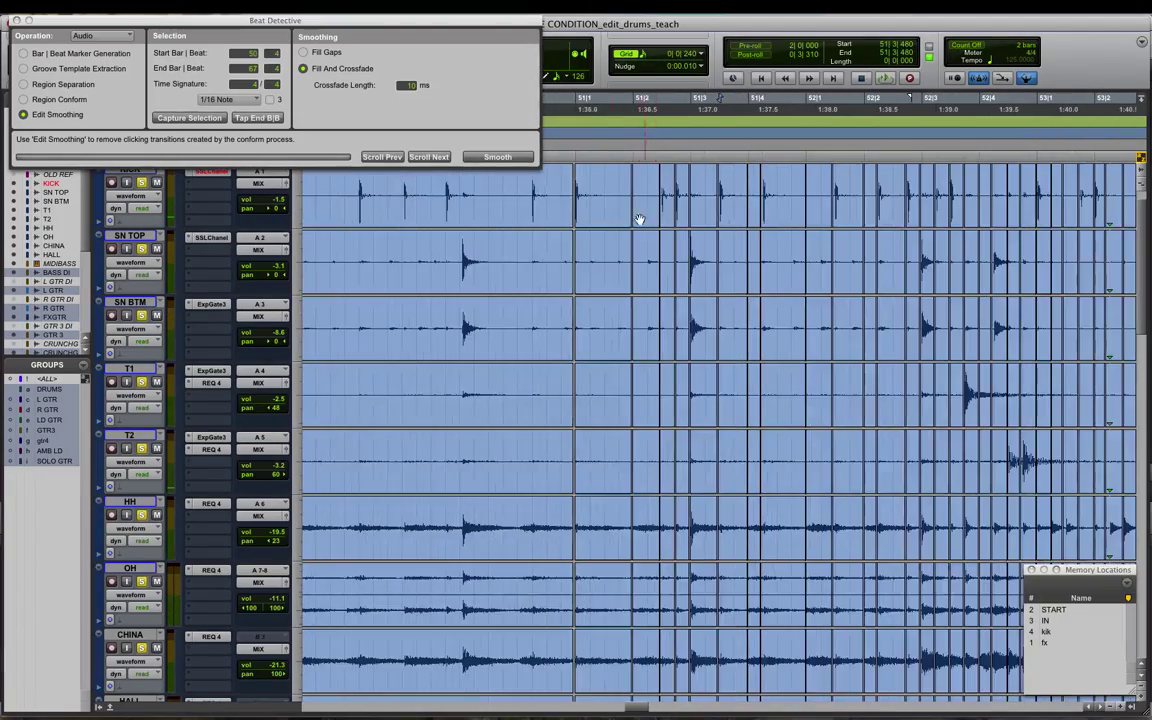
click(589, 213)
Extend the drum selection through the last smoothed region, ending at 67|4|881 just before bar 68
key(r)
key(r)
scroll(806, 402, right, 5)
scroll(806, 402, down, 1)
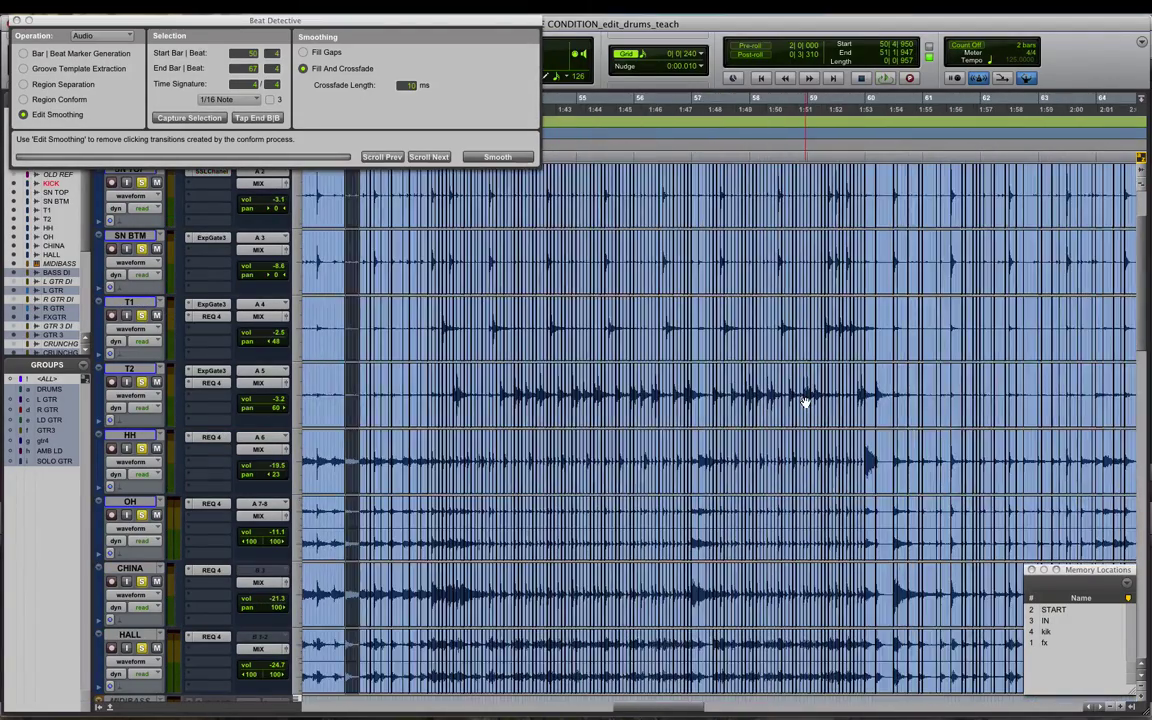
scroll(805, 402, right, 10)
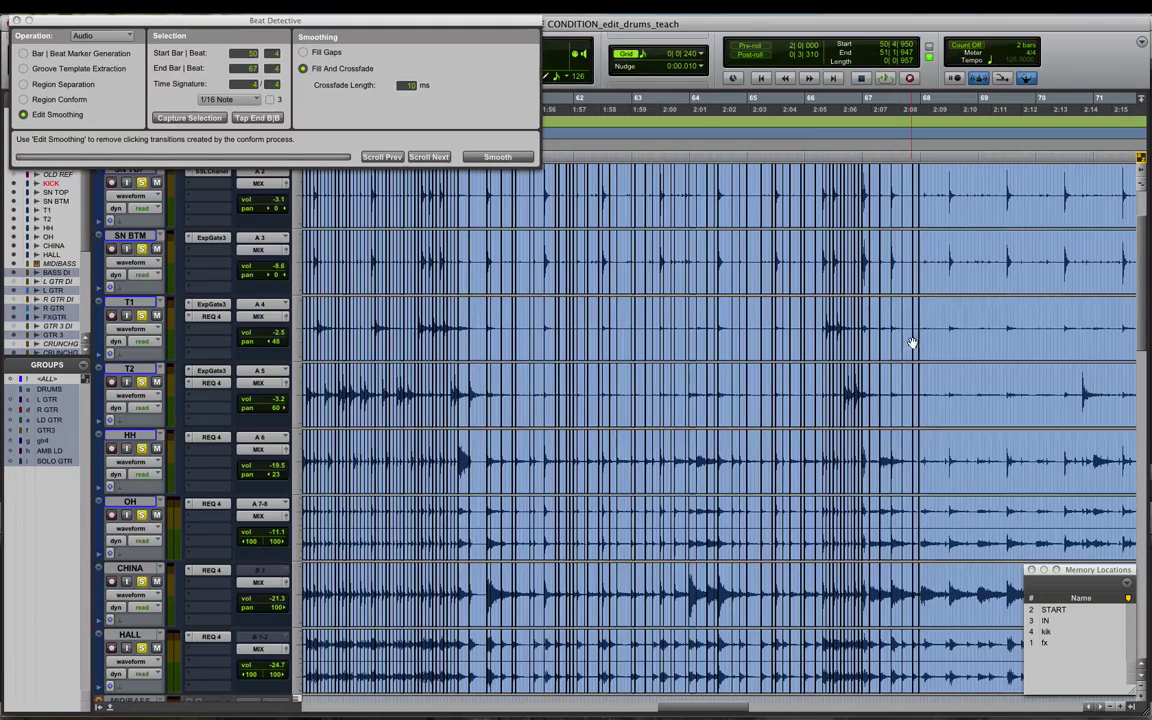
shift+click(916, 342)
scroll(743, 390, up, 1)
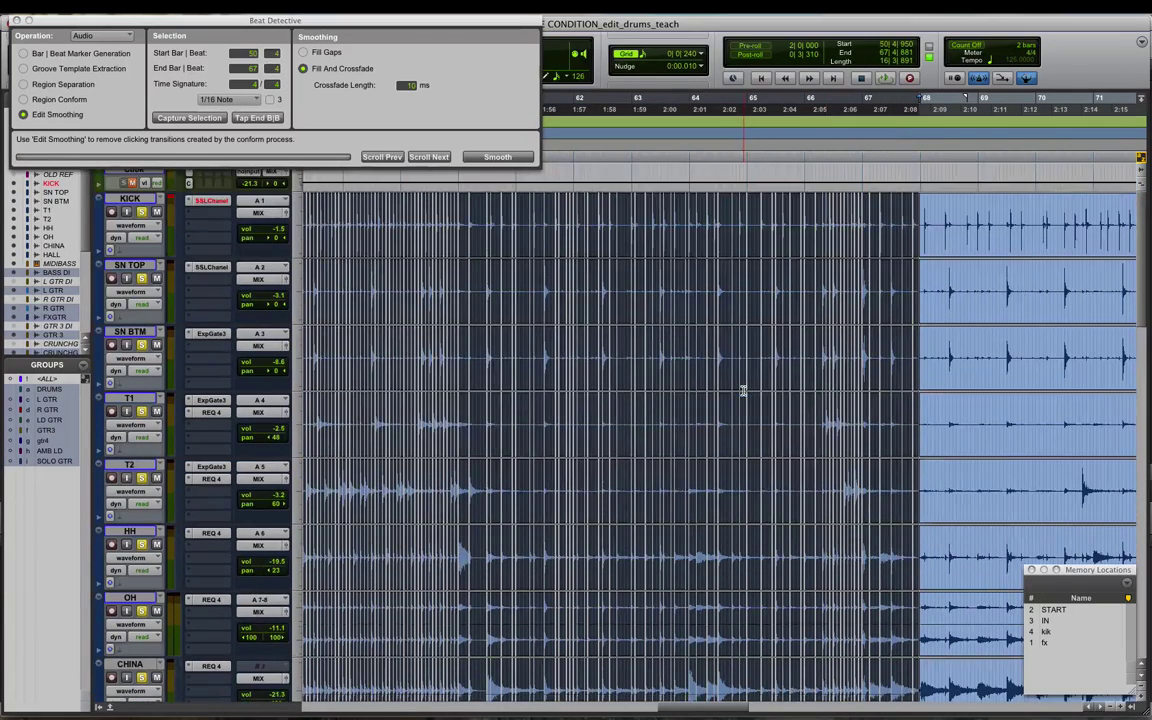
Consolidate the selected drum edits into one continuous region per track and review the whole consolidated section
key(r)
key(t)
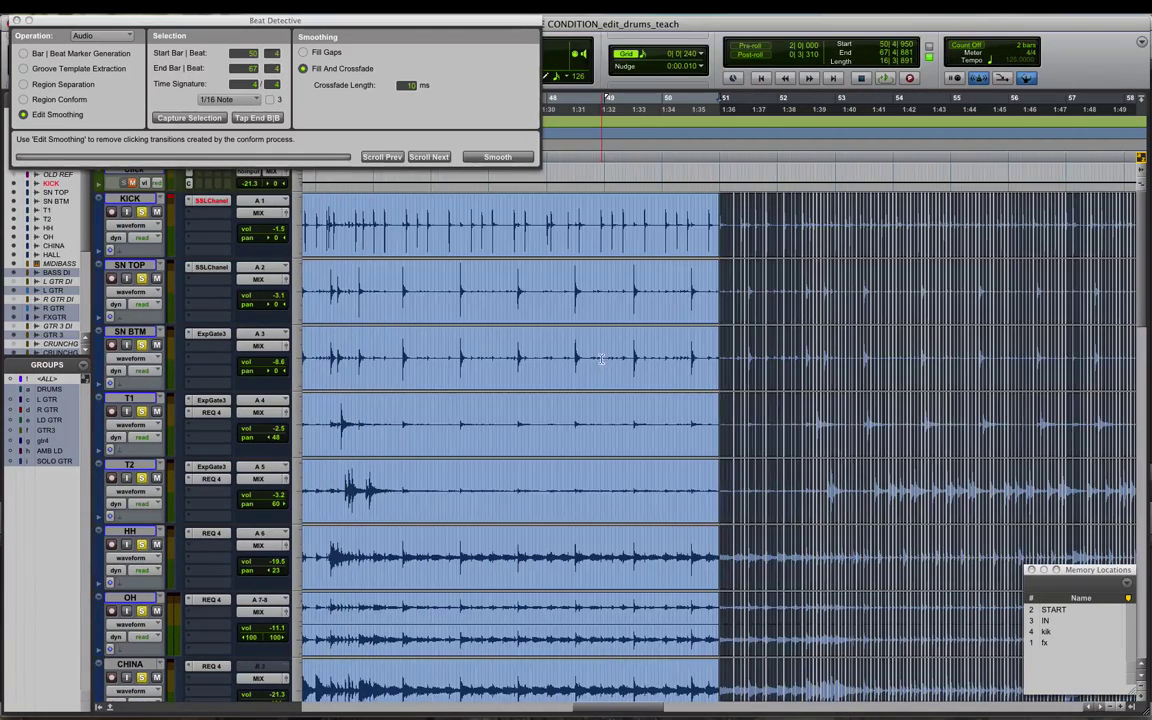
key(alt+shift+3)
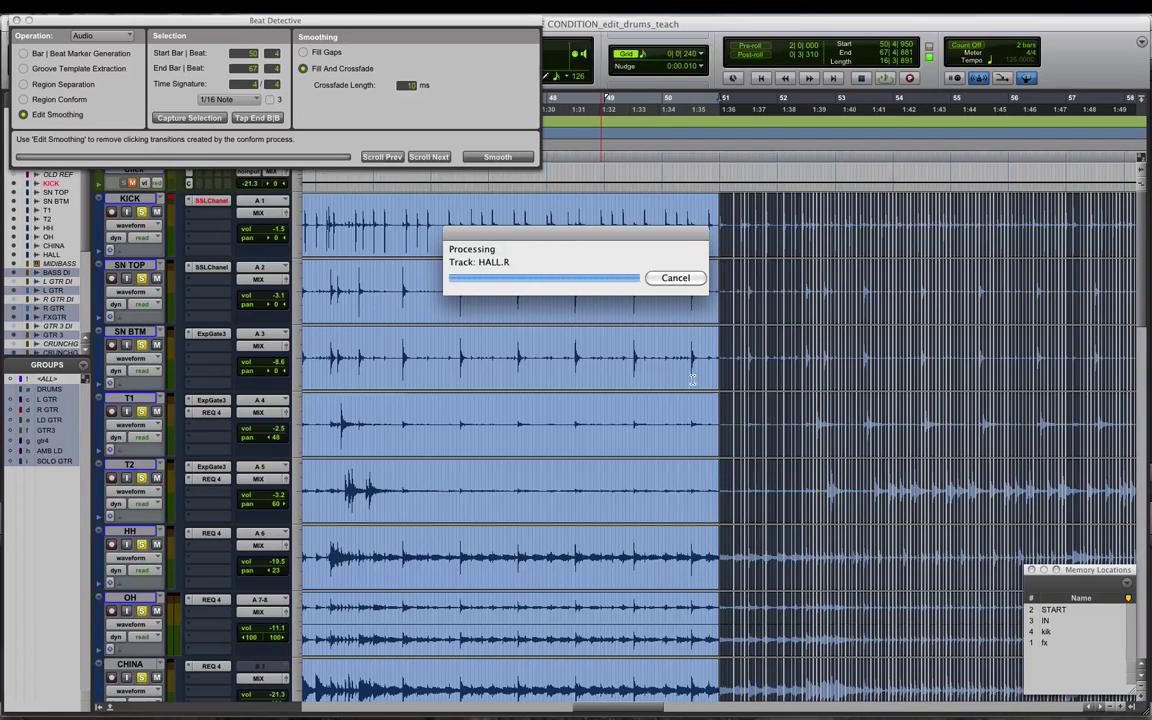
scroll(766, 383, right, 5)
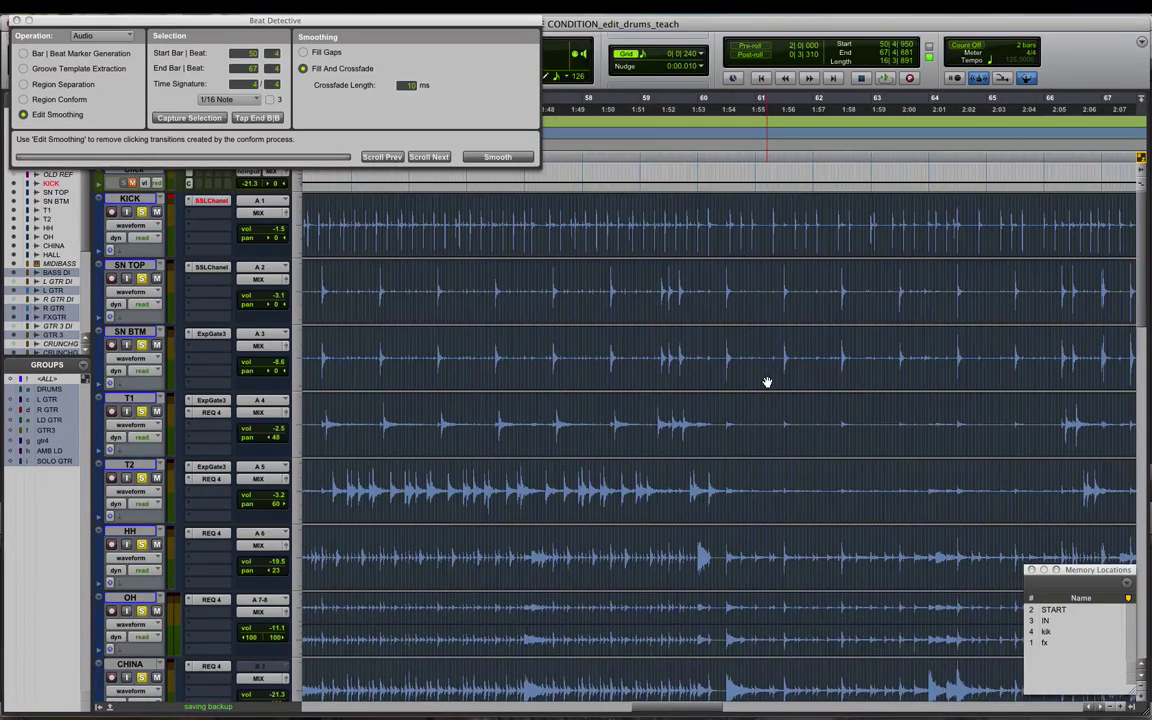
key(r)
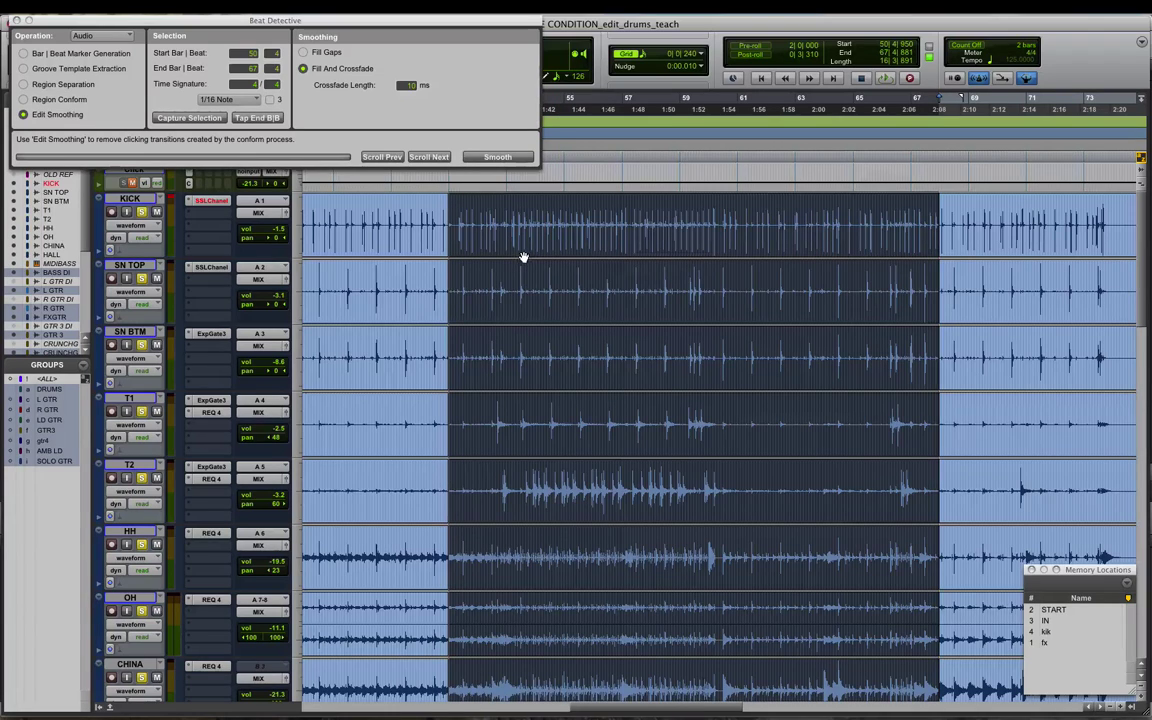